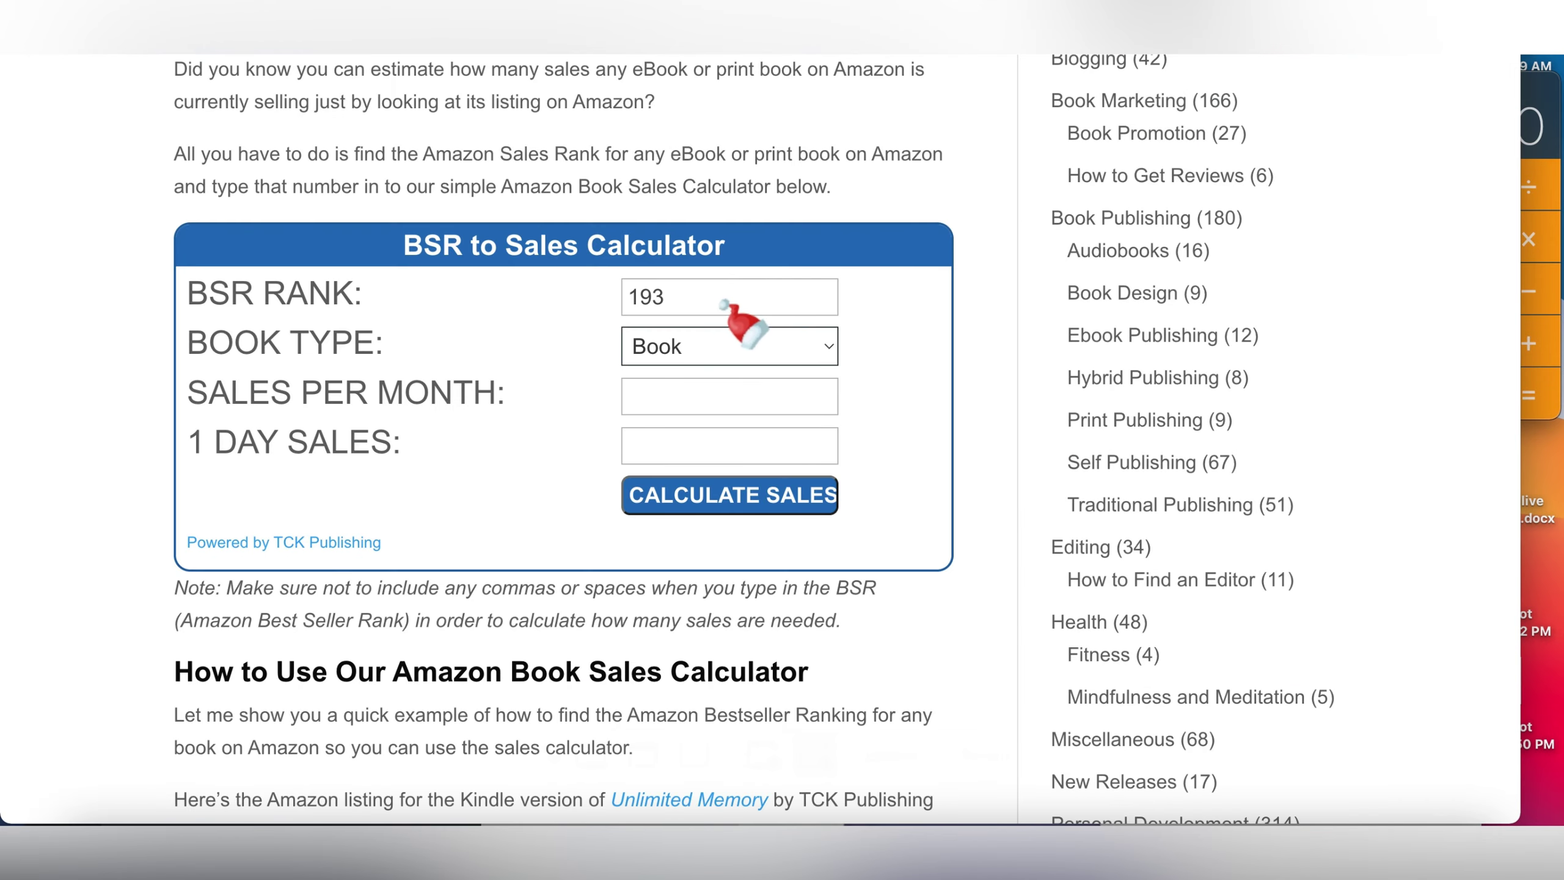
# Step: Estimate sales for BSR 193 (6537 monthly, 436 daily), then begin entering the royalty in Calculator
pyautogui.click(736, 502)
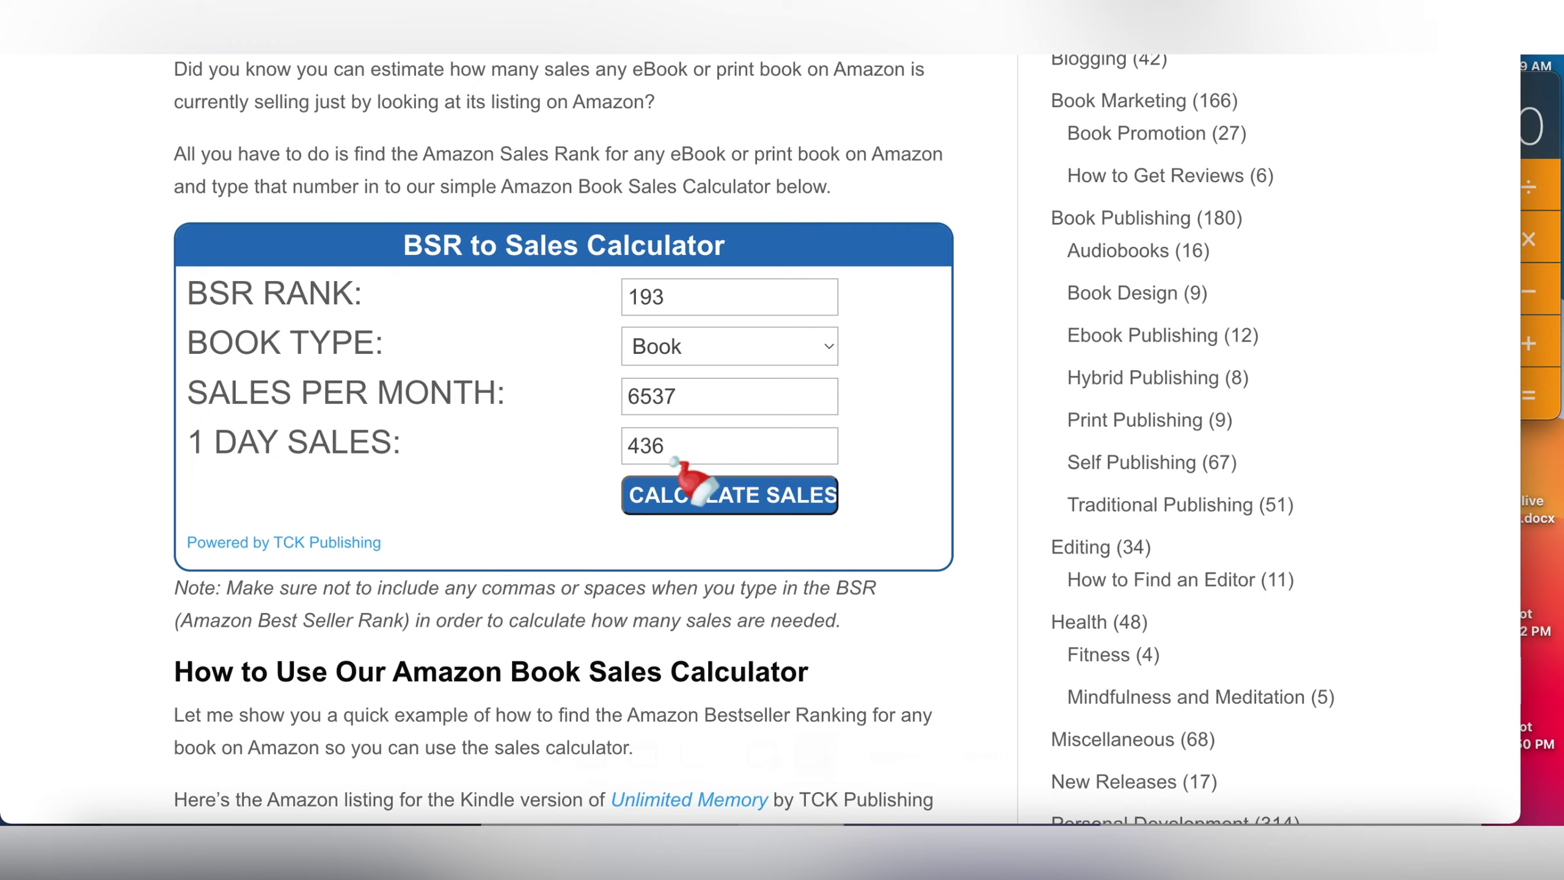
pyautogui.click(1549, 142)
pyautogui.click(1407, 348)
pyautogui.click(1457, 388)
pyautogui.click(1403, 389)
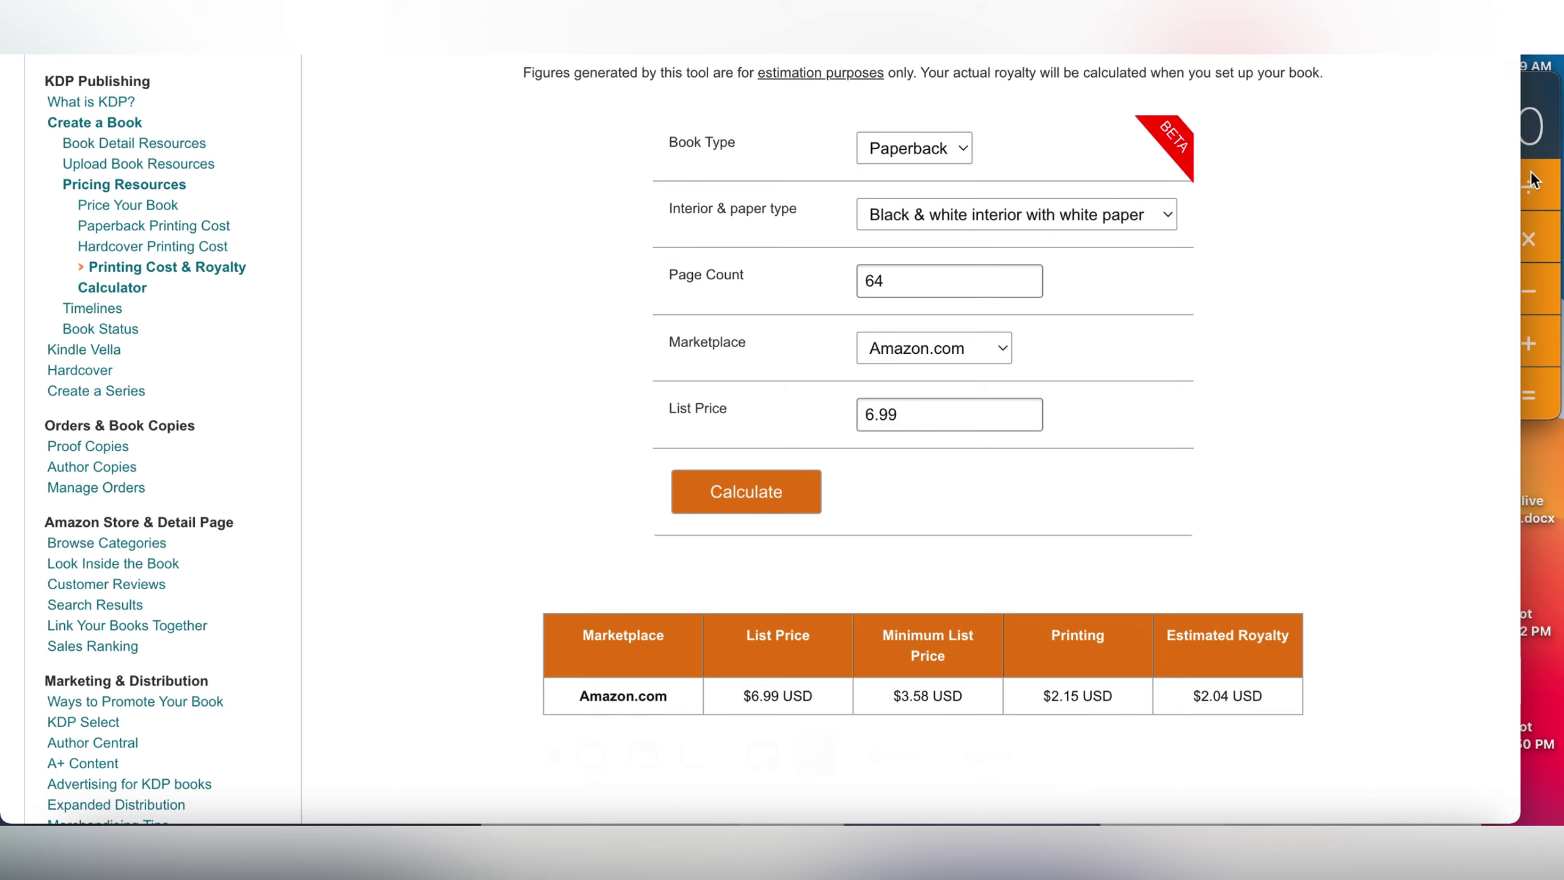
# Step: Multiply the $2.04 royalty by 6537 monthly sales to get 13335.48
pyautogui.click(1546, 169)
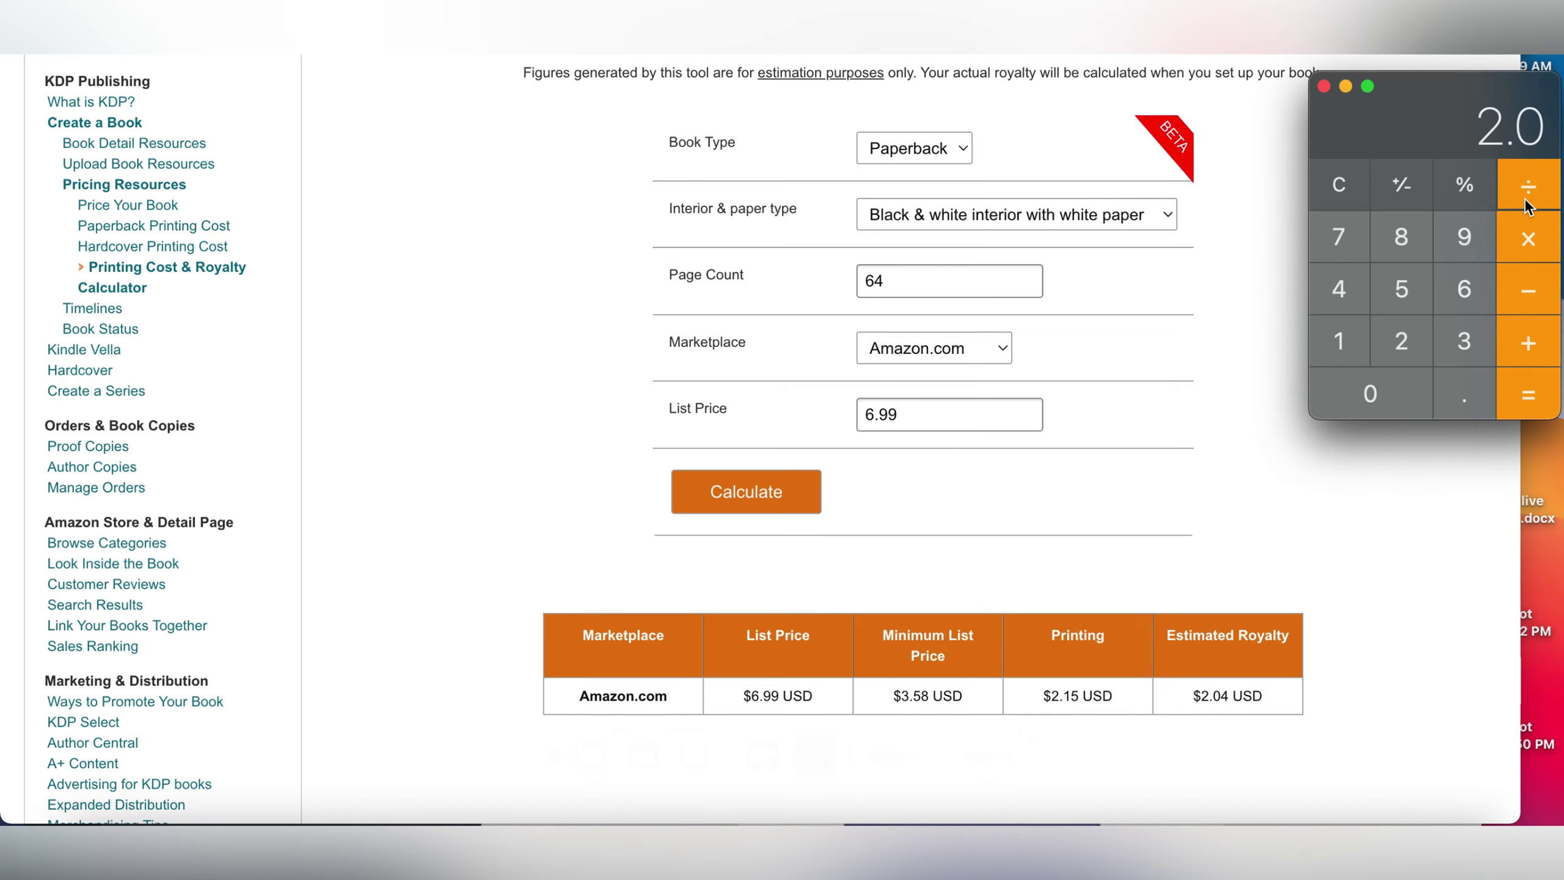
pyautogui.click(1341, 185)
pyautogui.click(1399, 339)
pyautogui.click(1465, 394)
pyautogui.click(1416, 394)
pyautogui.click(1361, 301)
pyautogui.click(1529, 238)
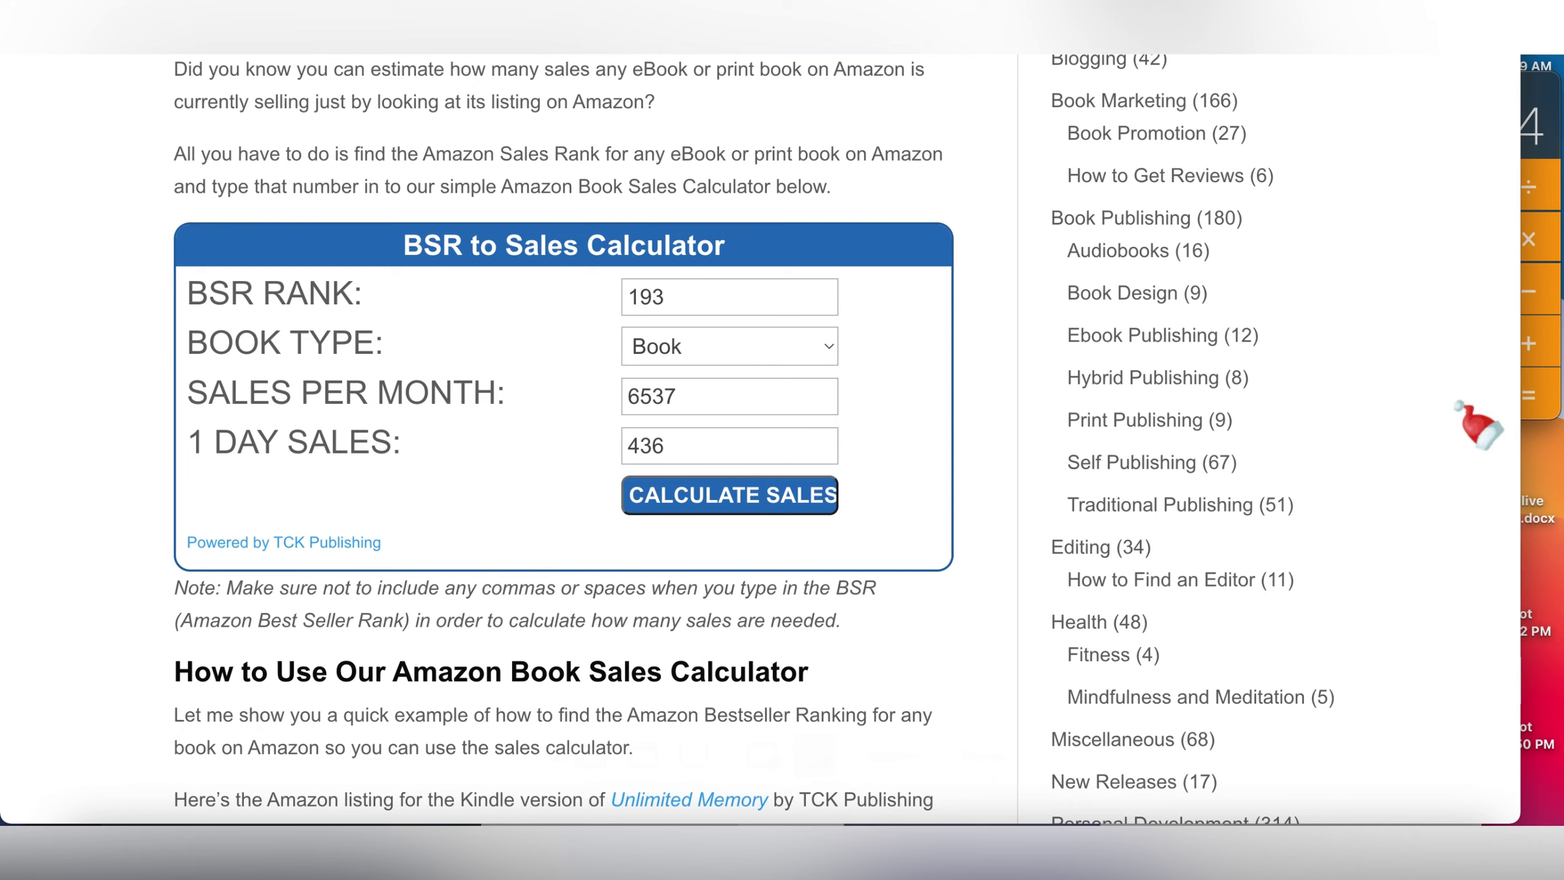
pyautogui.click(1547, 142)
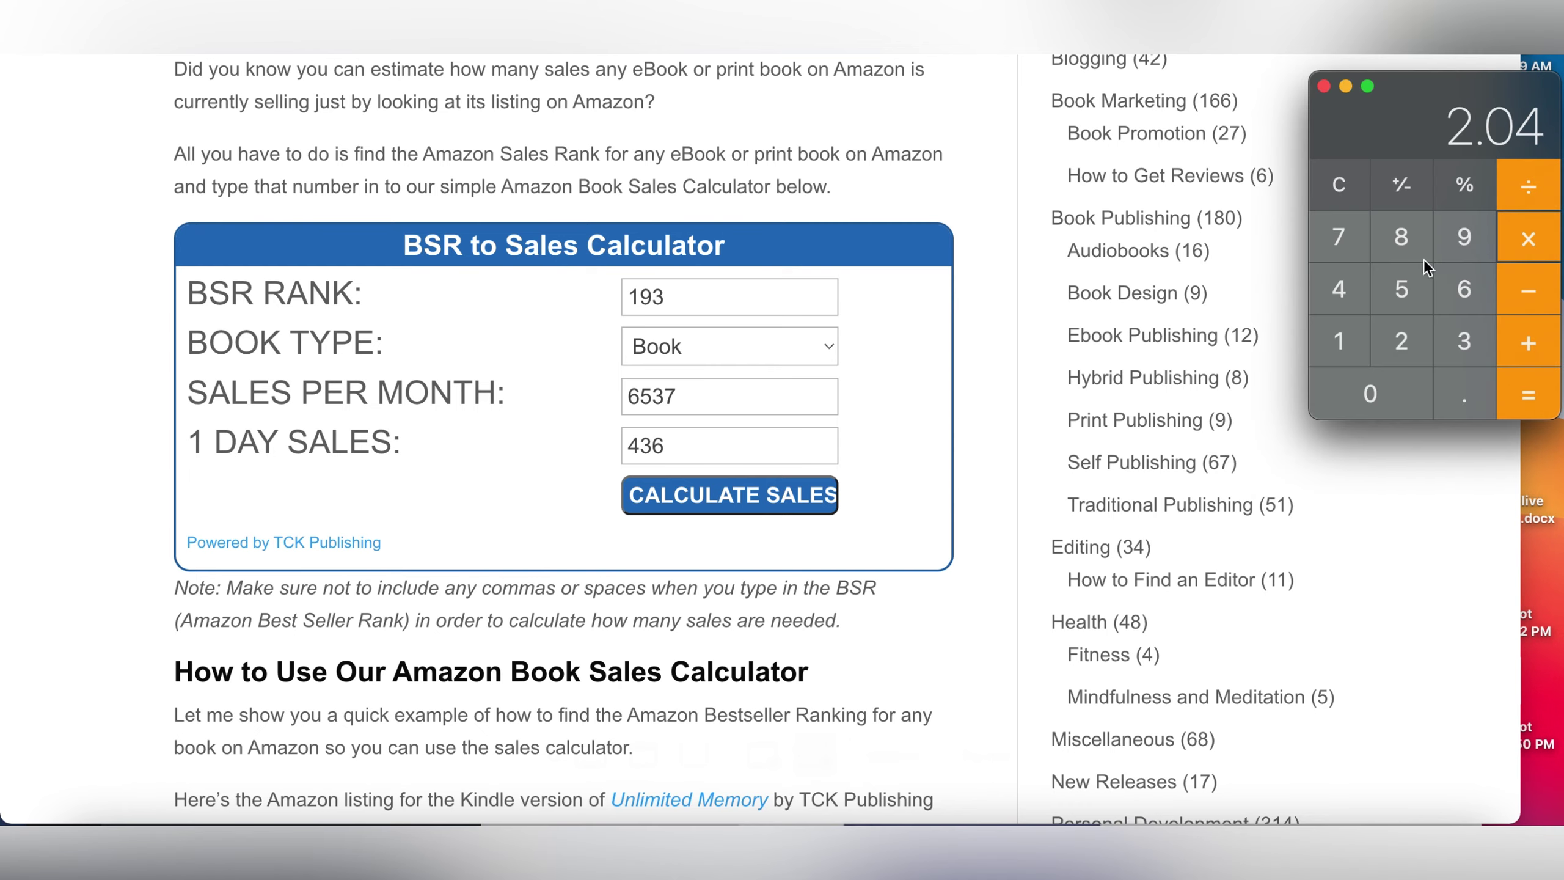
pyautogui.click(1457, 286)
pyautogui.click(1411, 289)
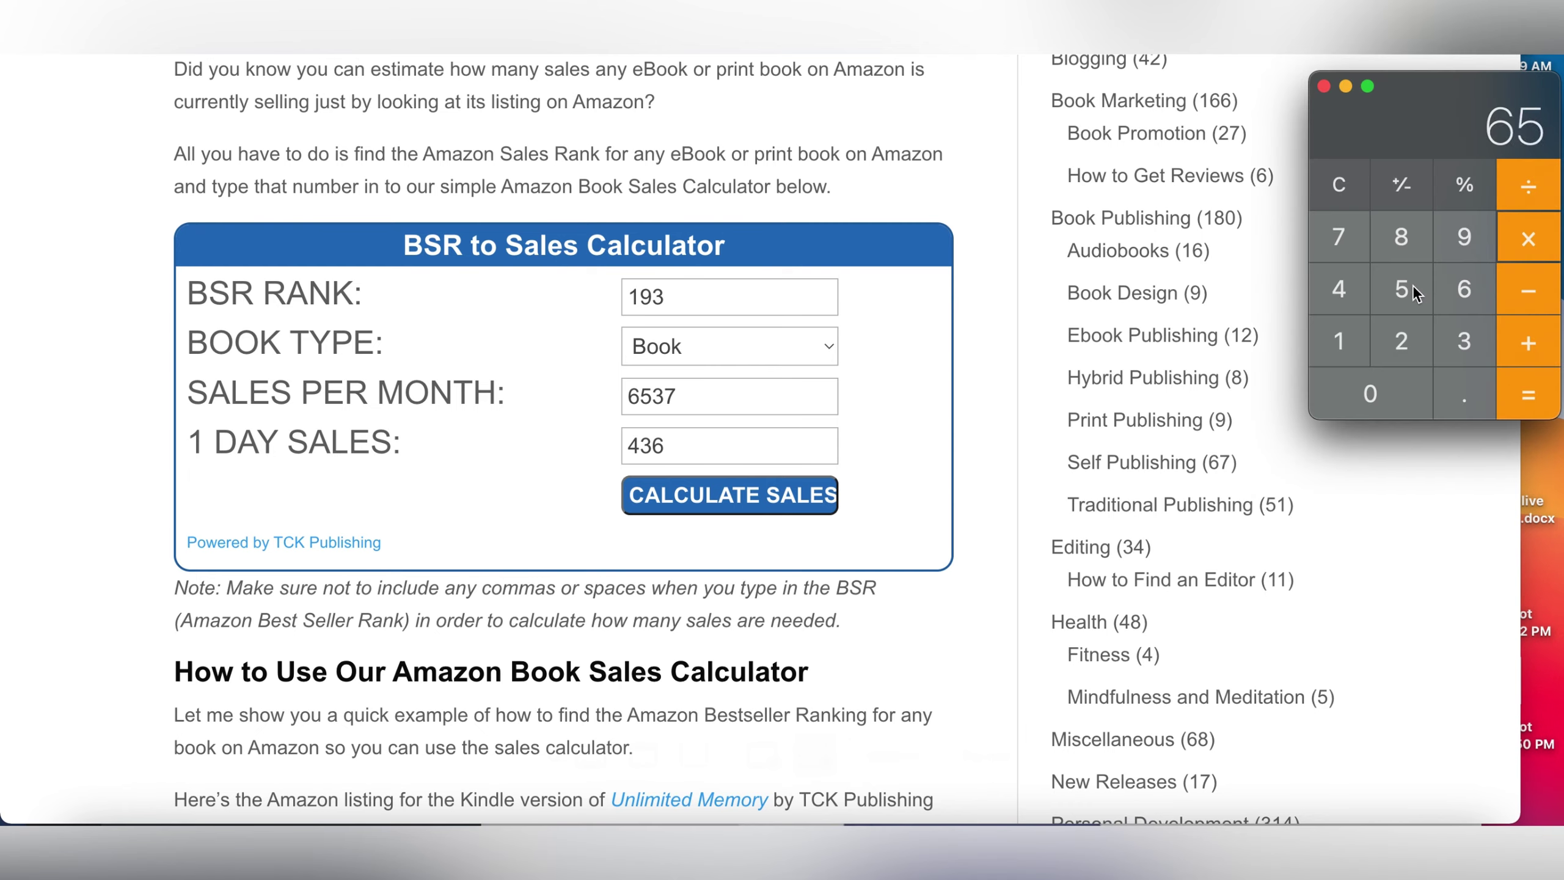
pyautogui.click(1451, 343)
pyautogui.click(1341, 249)
pyautogui.click(1532, 399)
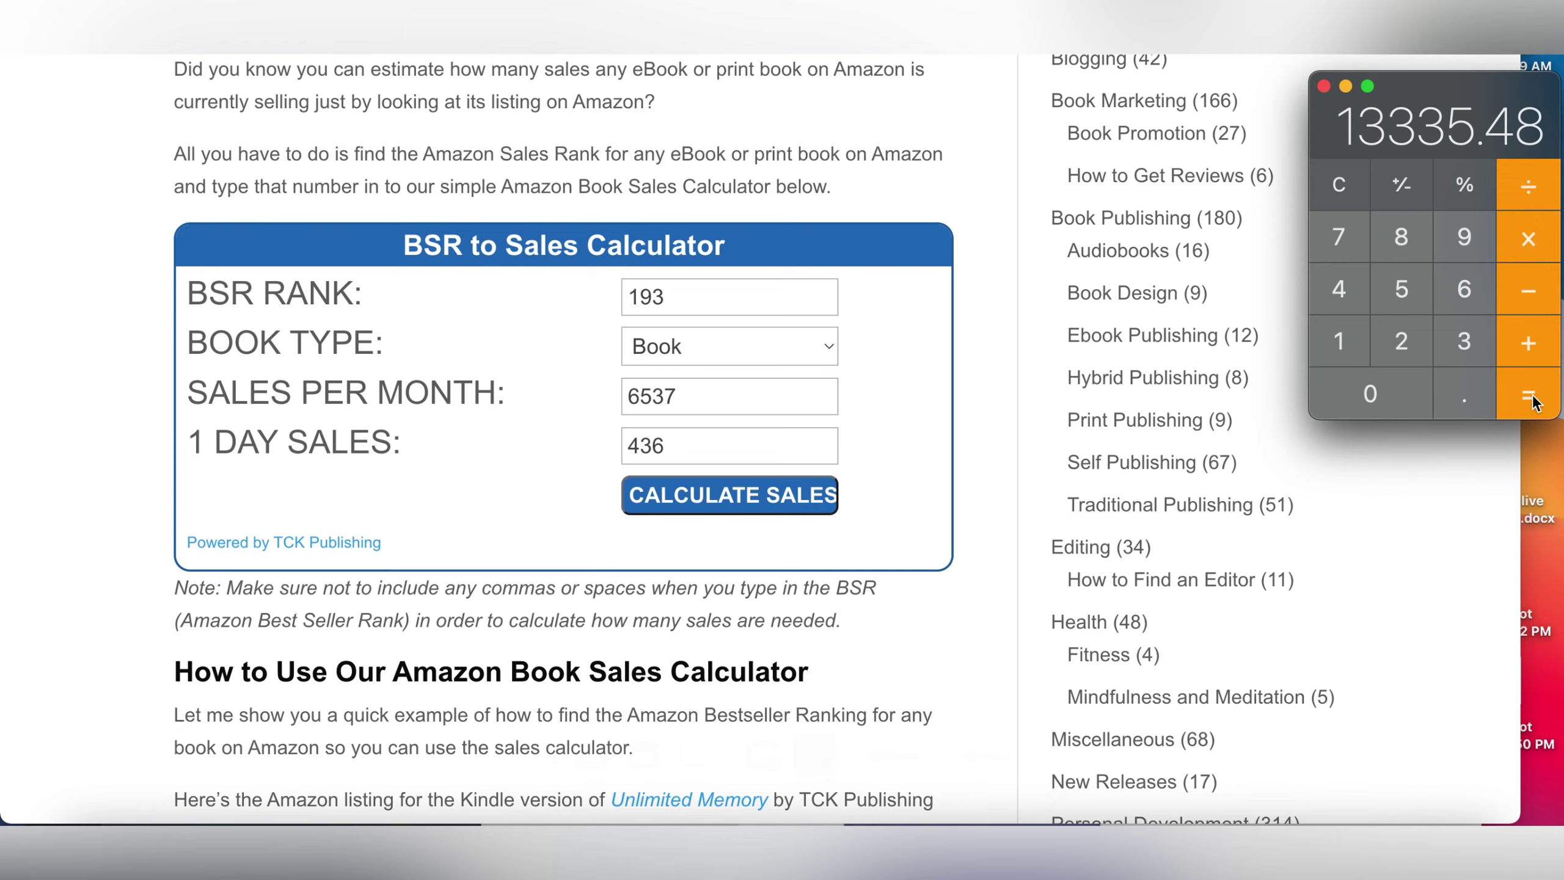
# Step: Clear the result and multiply 2.04 by 436 daily sales to get 889.44
pyautogui.click(1339, 185)
pyautogui.click(1403, 345)
pyautogui.click(1465, 394)
pyautogui.click(1334, 394)
pyautogui.click(1340, 296)
pyautogui.click(1532, 258)
pyautogui.click(1339, 296)
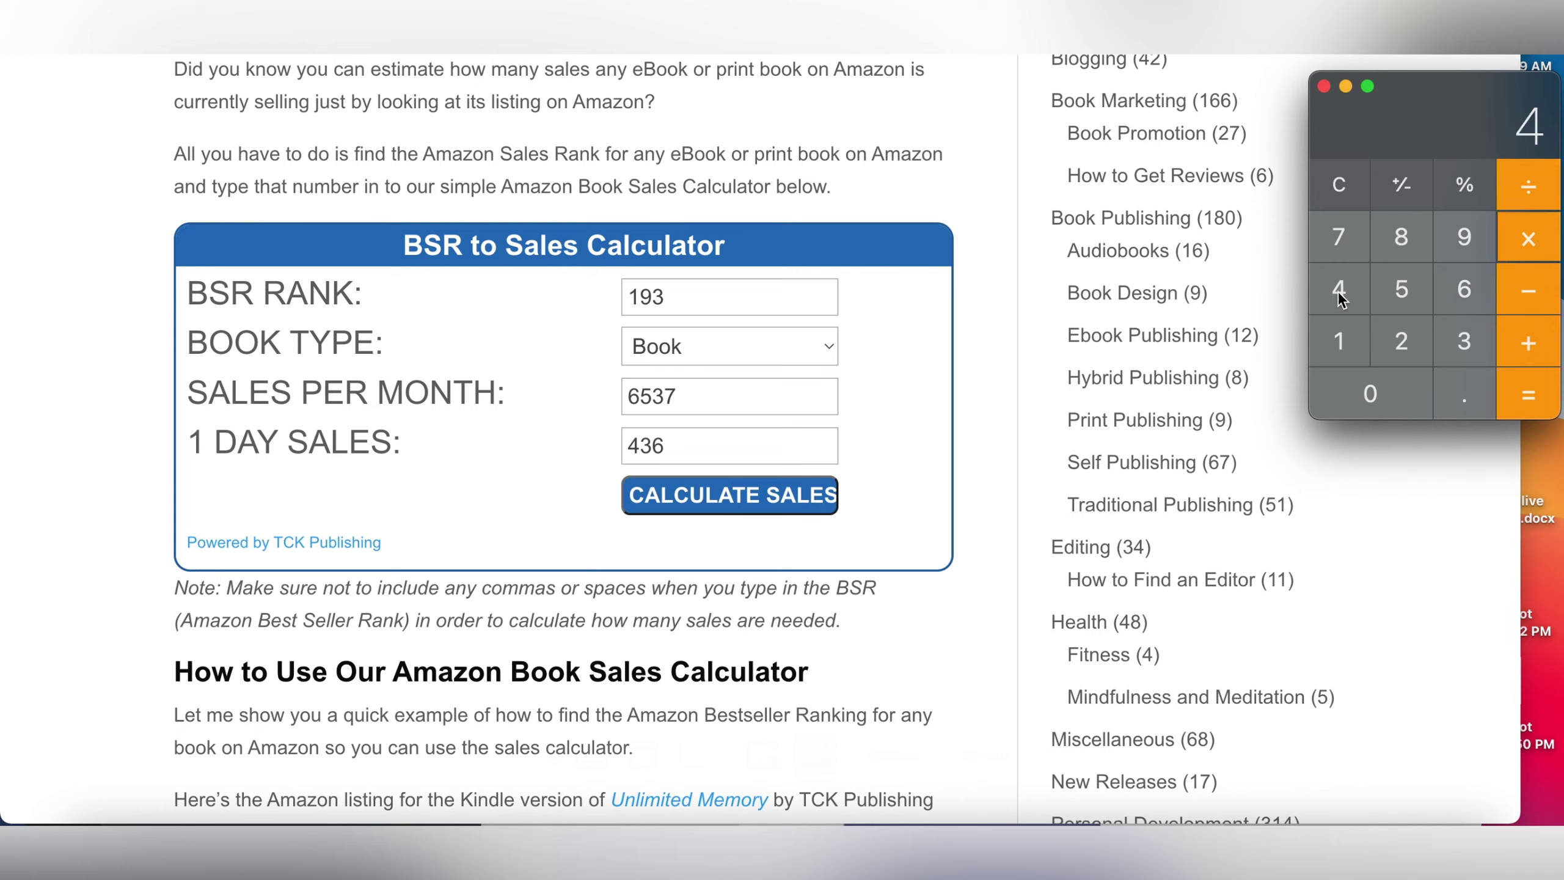
pyautogui.click(1460, 340)
pyautogui.click(1463, 290)
pyautogui.click(1515, 385)
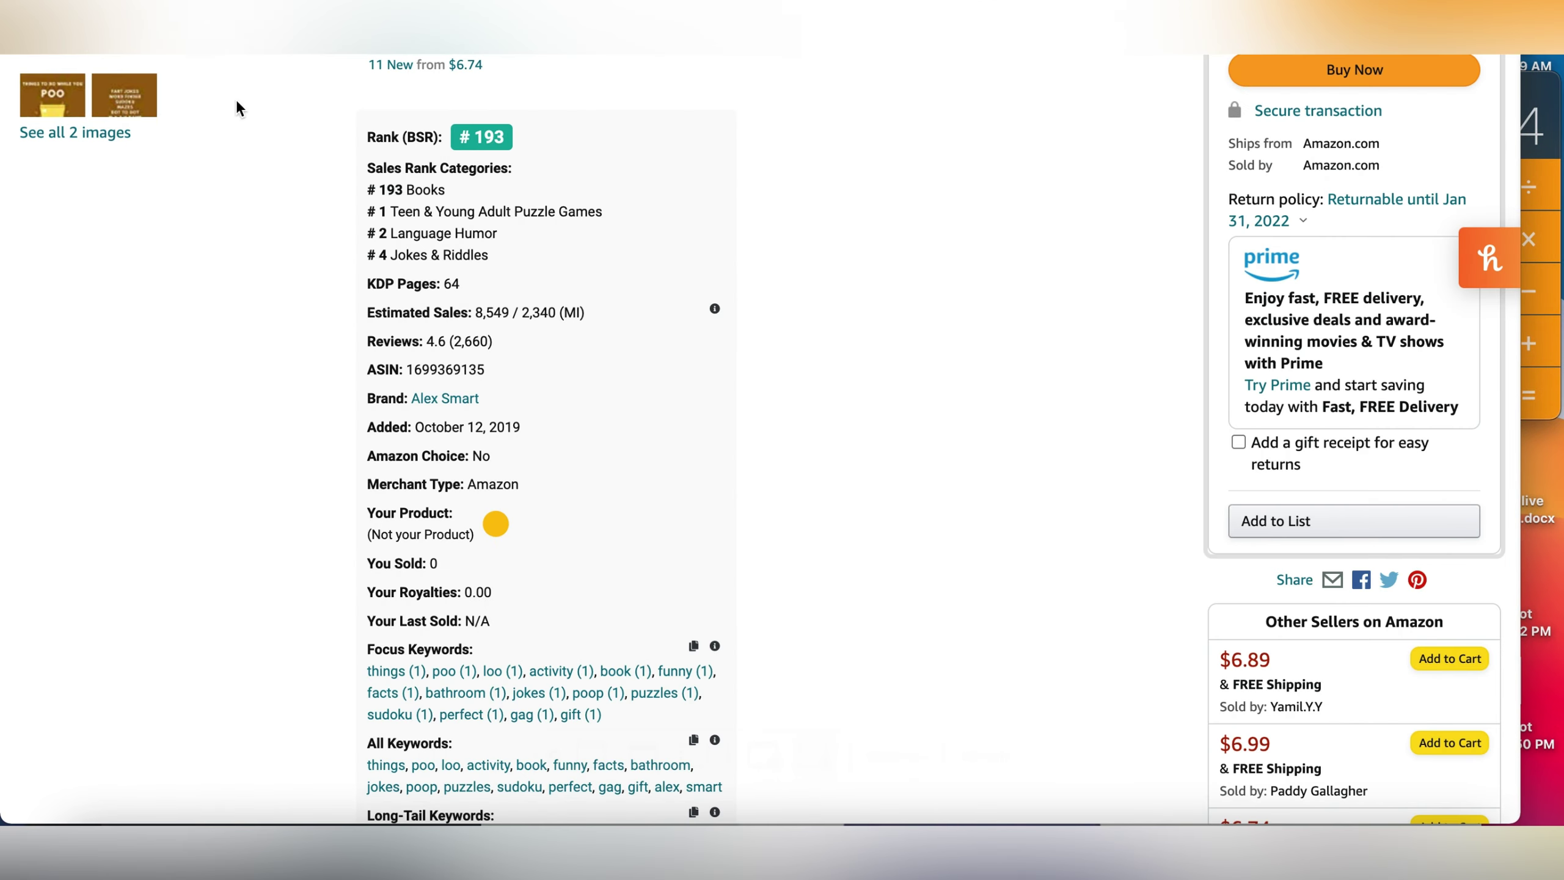
# Step: Scroll to the top and open the Look Inside preview from the cover image
pyautogui.scroll(10, 236, 298)
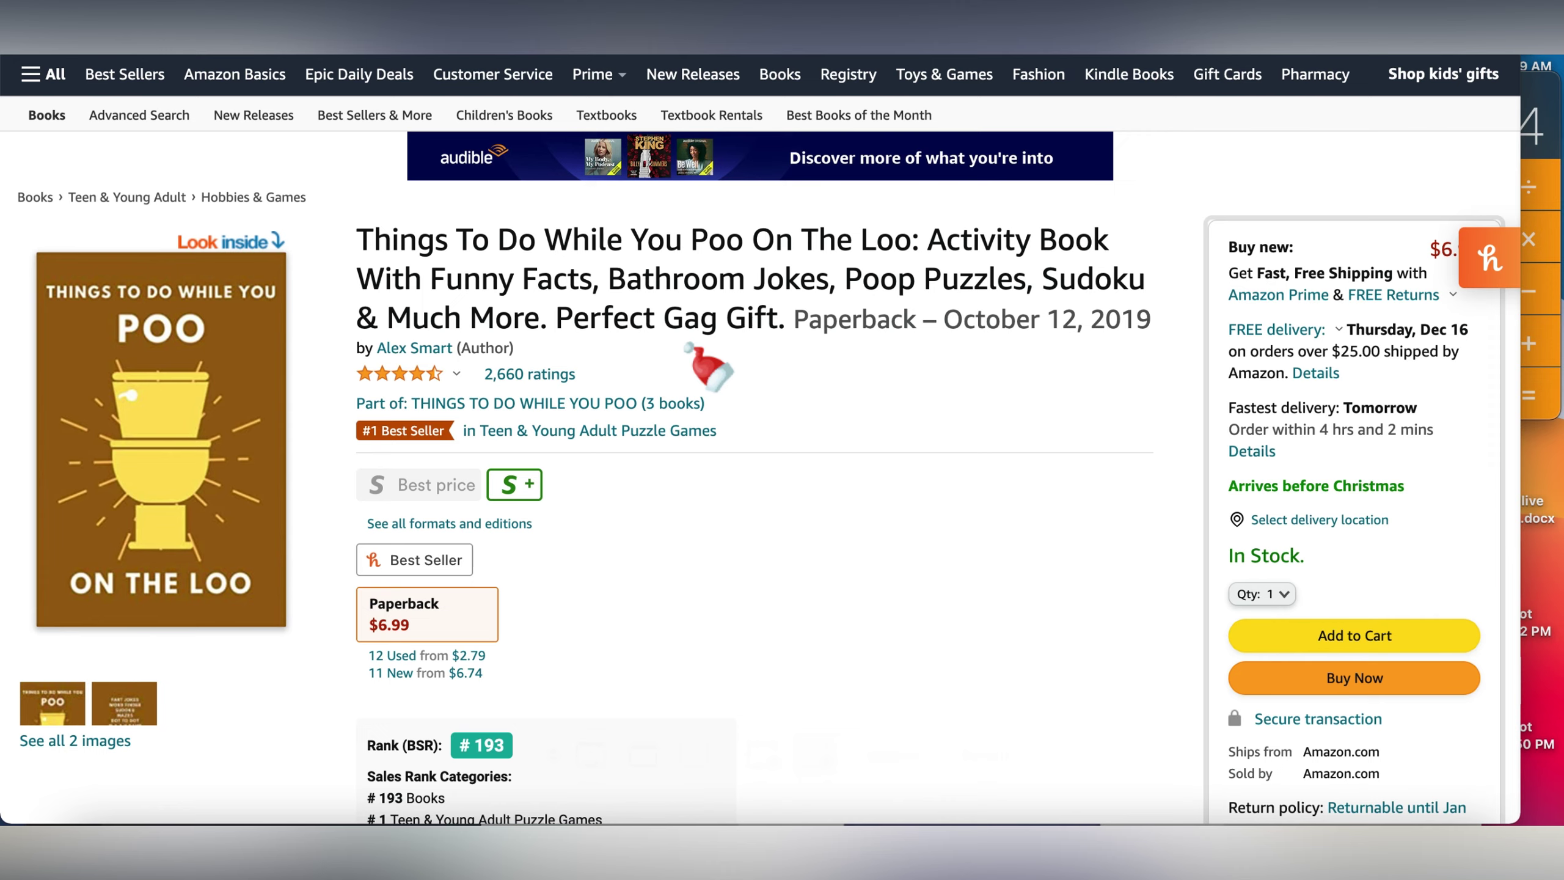
pyautogui.click(157, 370)
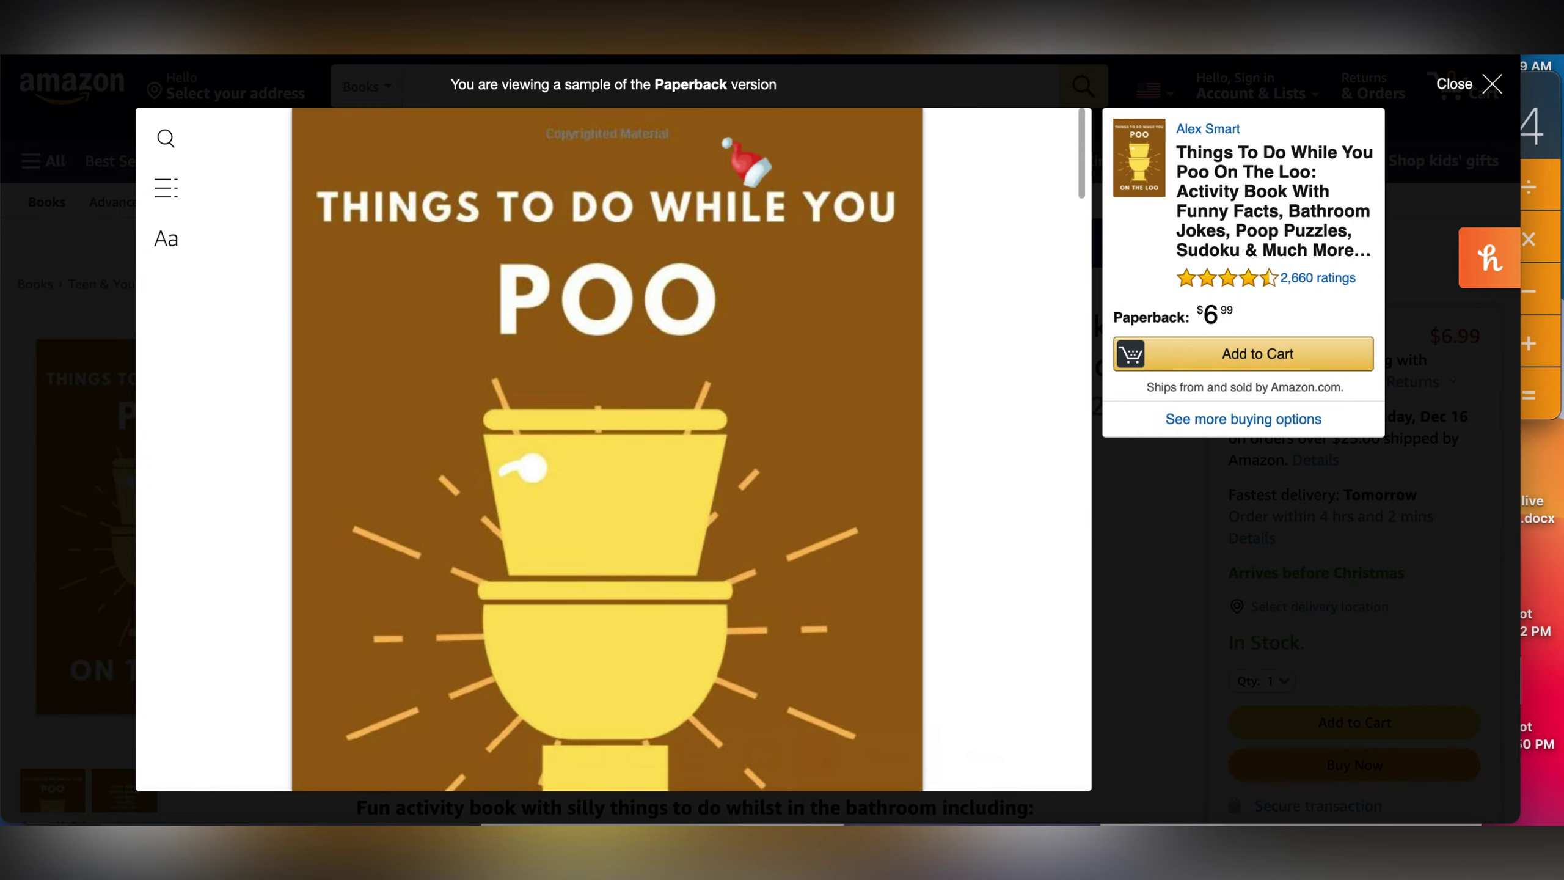
# Step: Browse the sample to the fart-facts page, bathroom word search and toilet maze
pyautogui.moveTo(1081, 178); pyautogui.dragTo(1065, 419)
pyautogui.scroll(-5, 1096, 381)
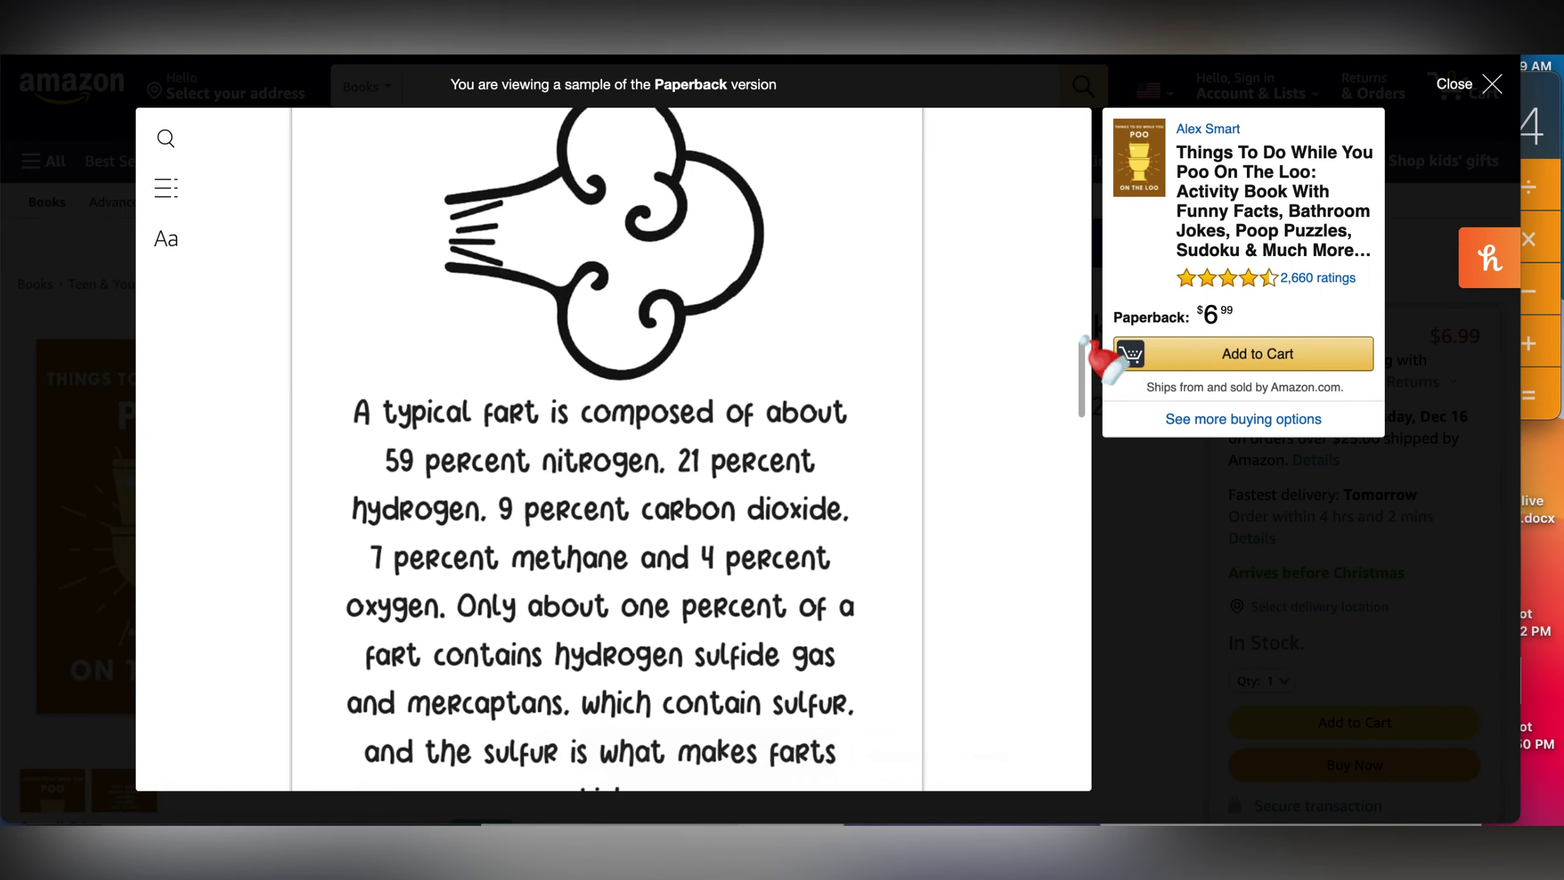
pyautogui.moveTo(1084, 349); pyautogui.dragTo(1082, 473)
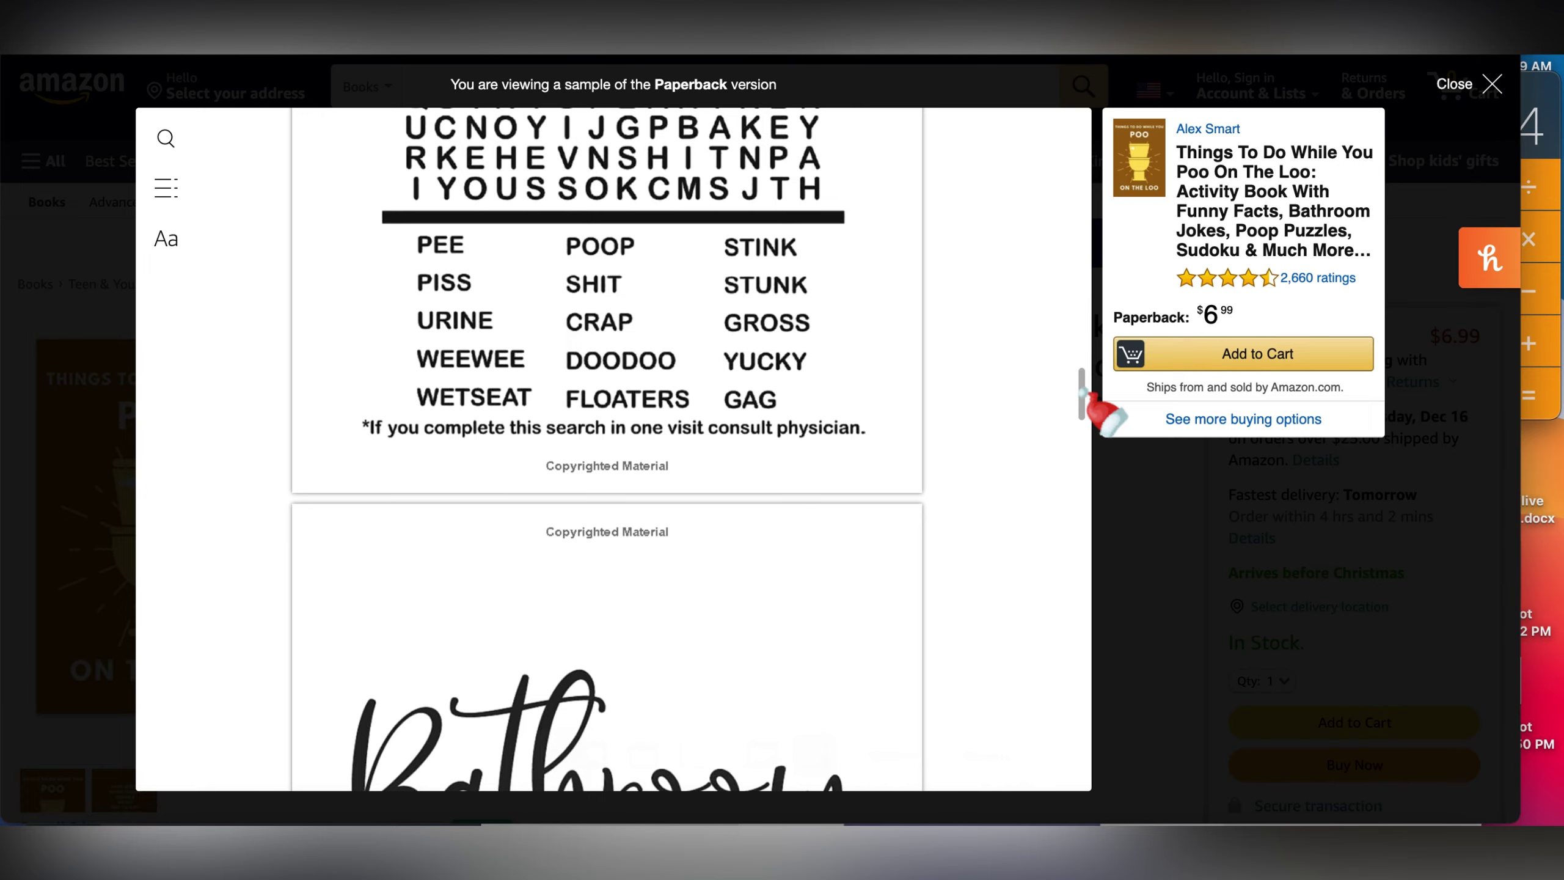
pyautogui.moveTo(1083, 392); pyautogui.dragTo(1081, 485)
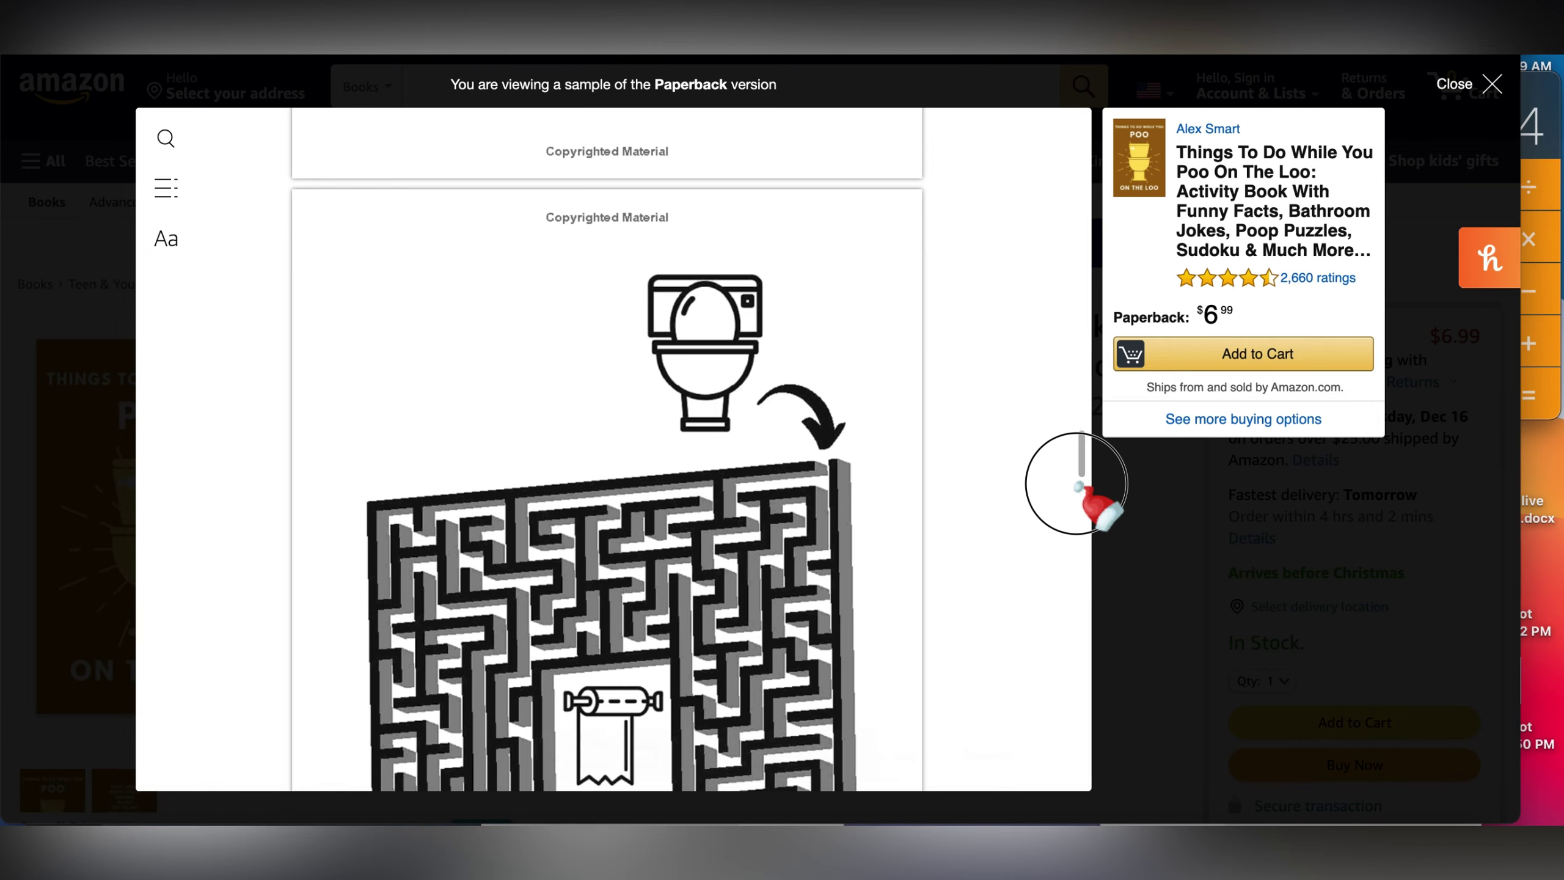
pyautogui.moveTo(1081, 485); pyautogui.dragTo(967, 394)
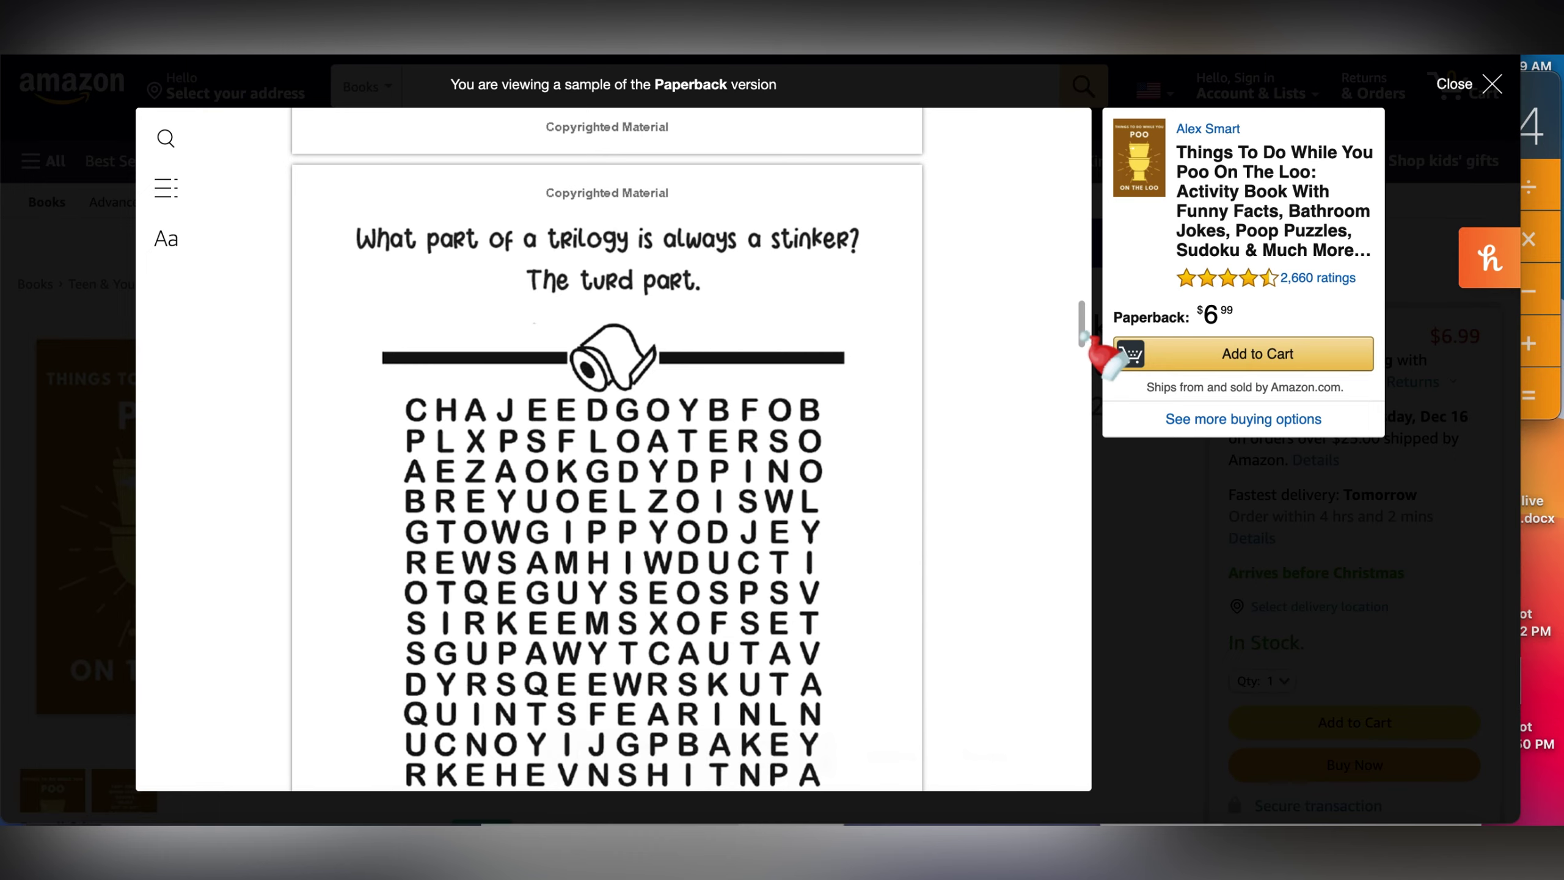
pyautogui.moveTo(1082, 331); pyautogui.dragTo(1084, 289)
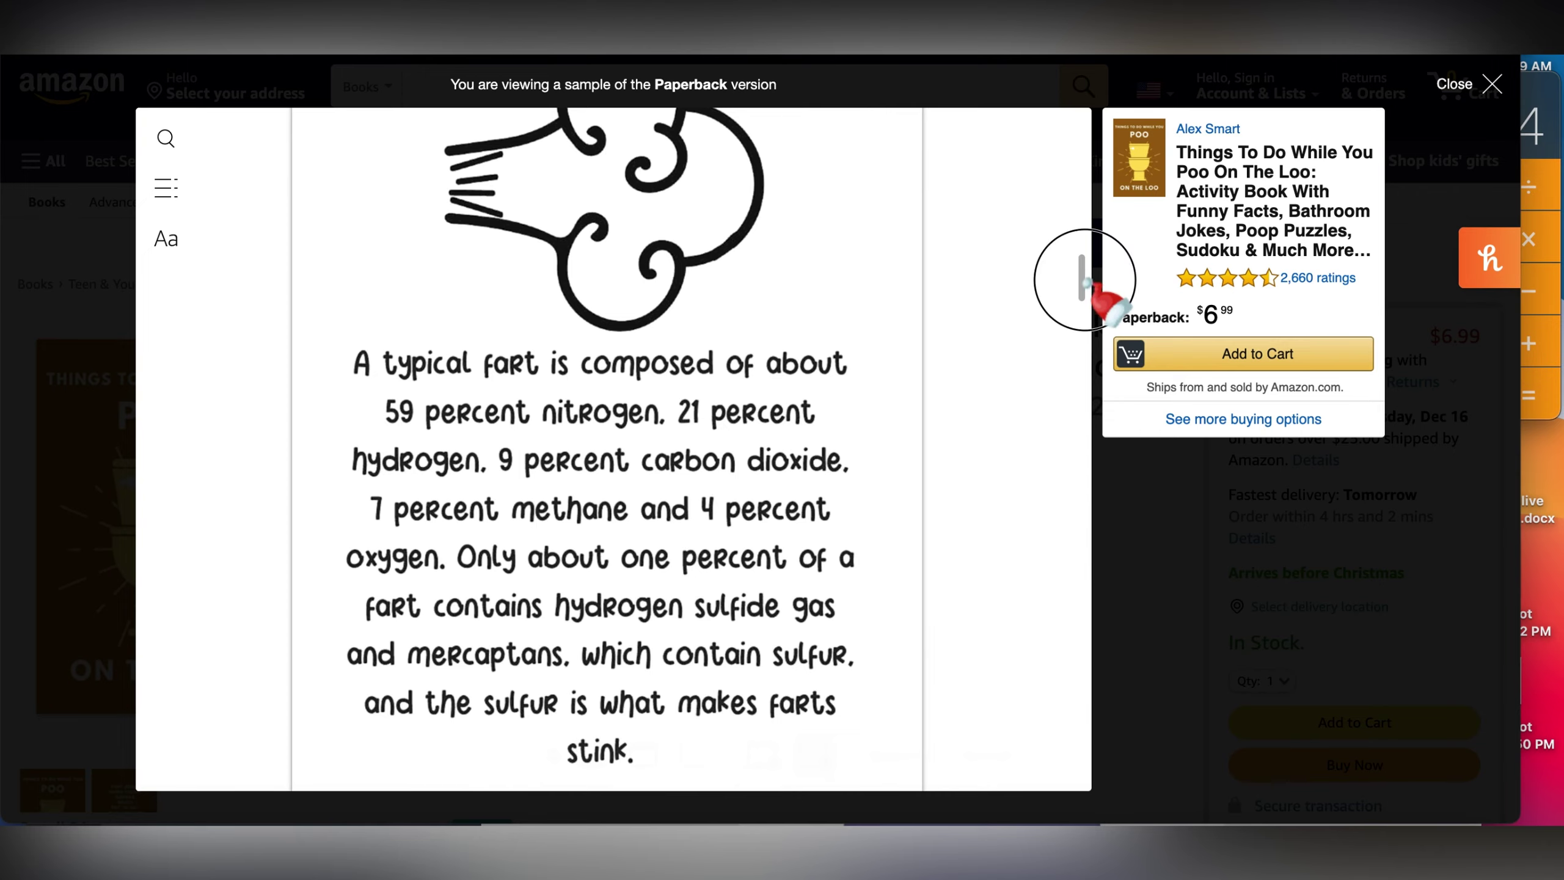
# Step: Scroll the sample past the word search to the humorous Bathroom definition page
pyautogui.moveTo(1083, 285); pyautogui.dragTo(1085, 359)
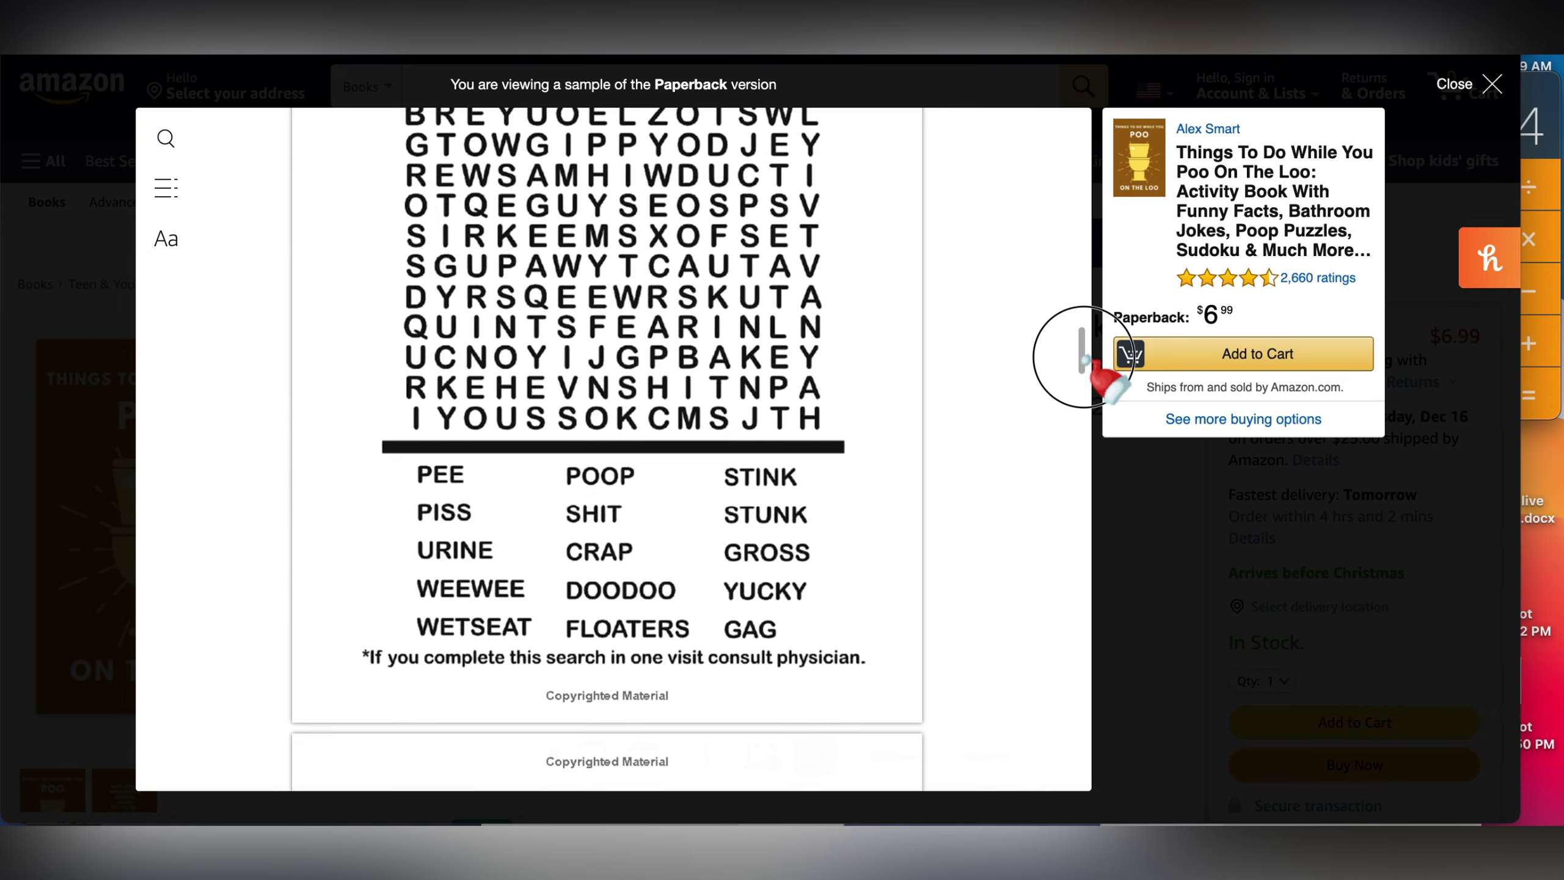
pyautogui.moveTo(1084, 357); pyautogui.dragTo(1084, 356)
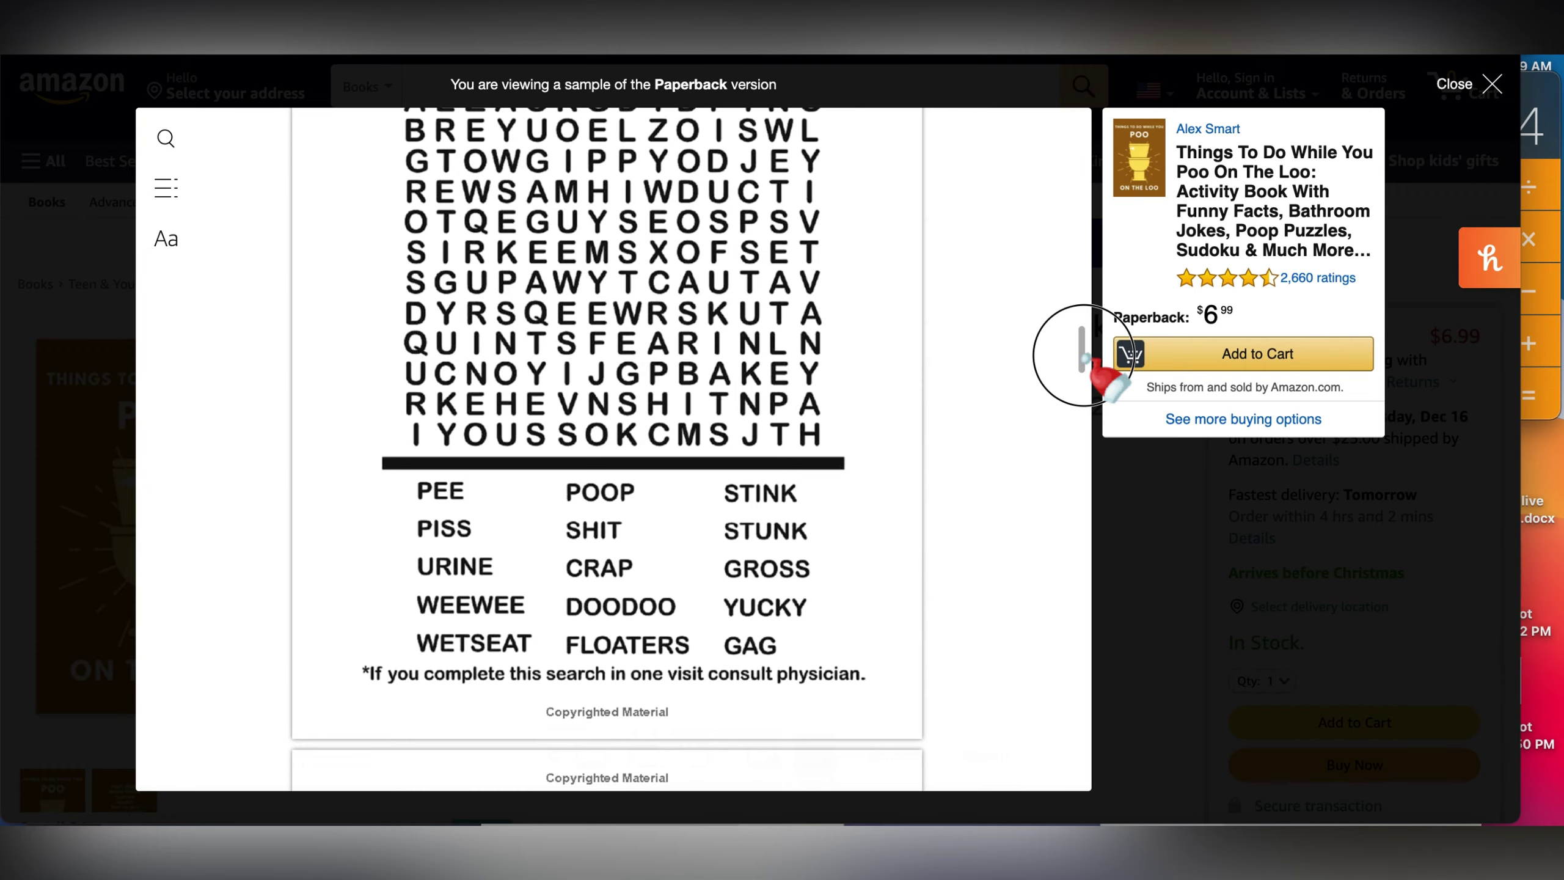
pyautogui.scroll(1, 1084, 356)
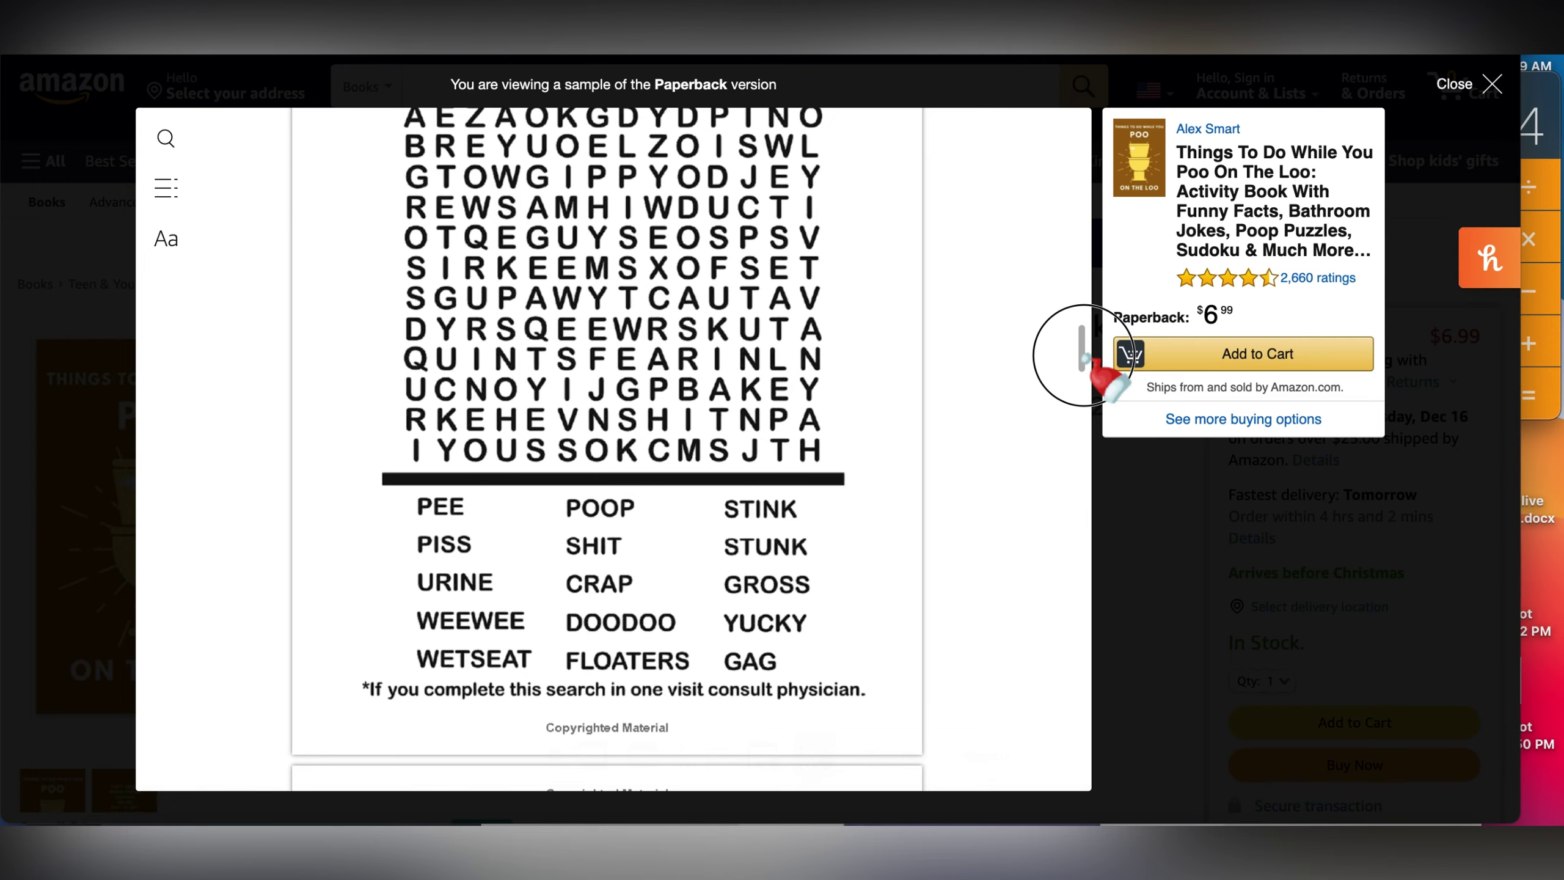
pyautogui.scroll(-1, 1083, 355)
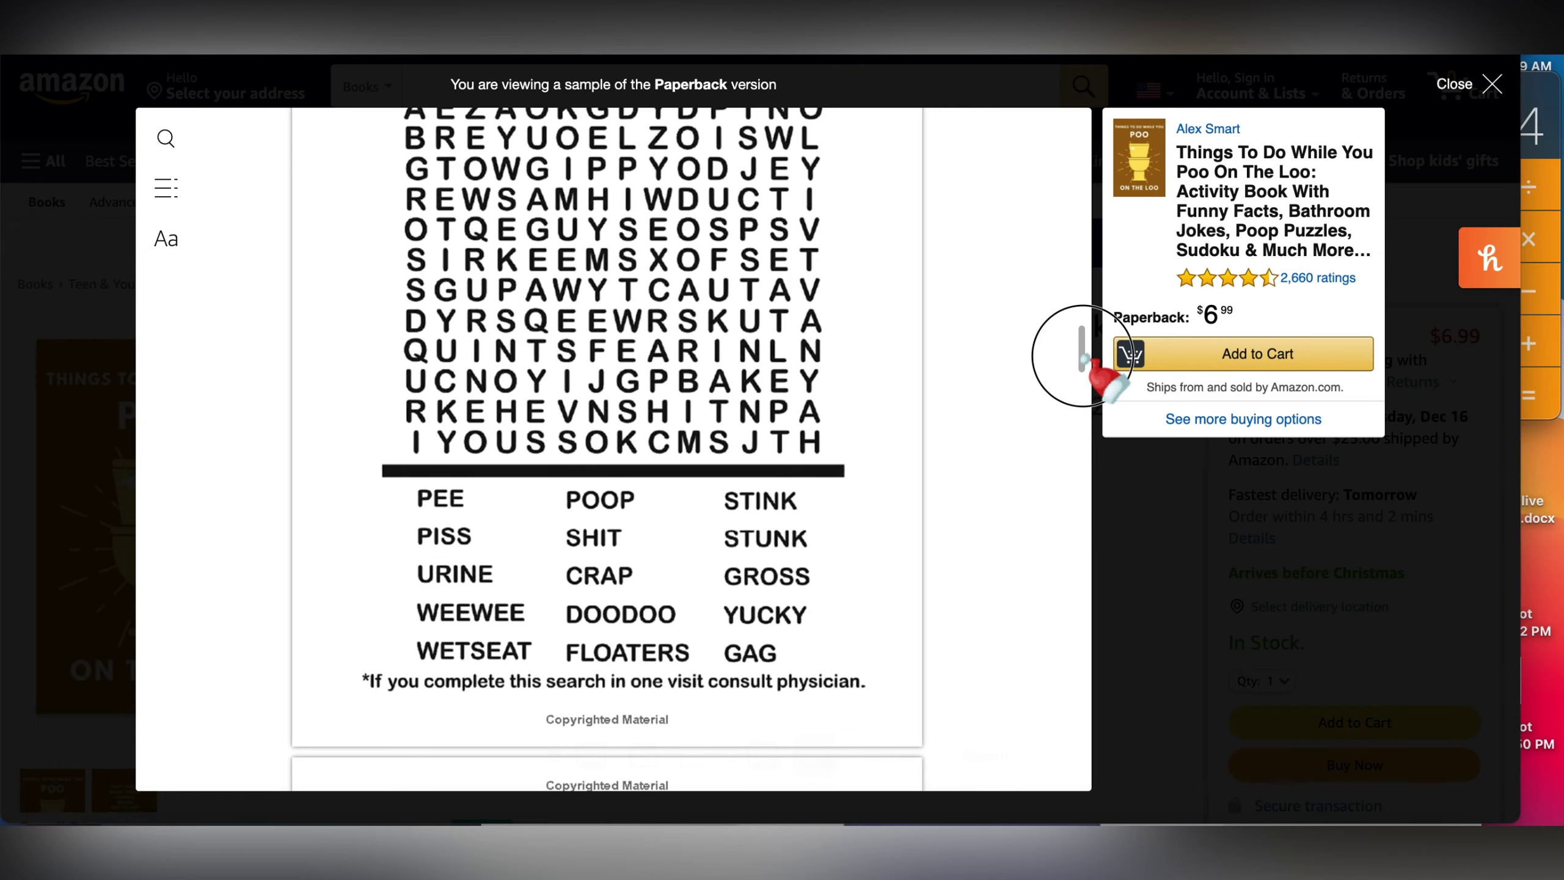
pyautogui.scroll(-3, 1082, 354)
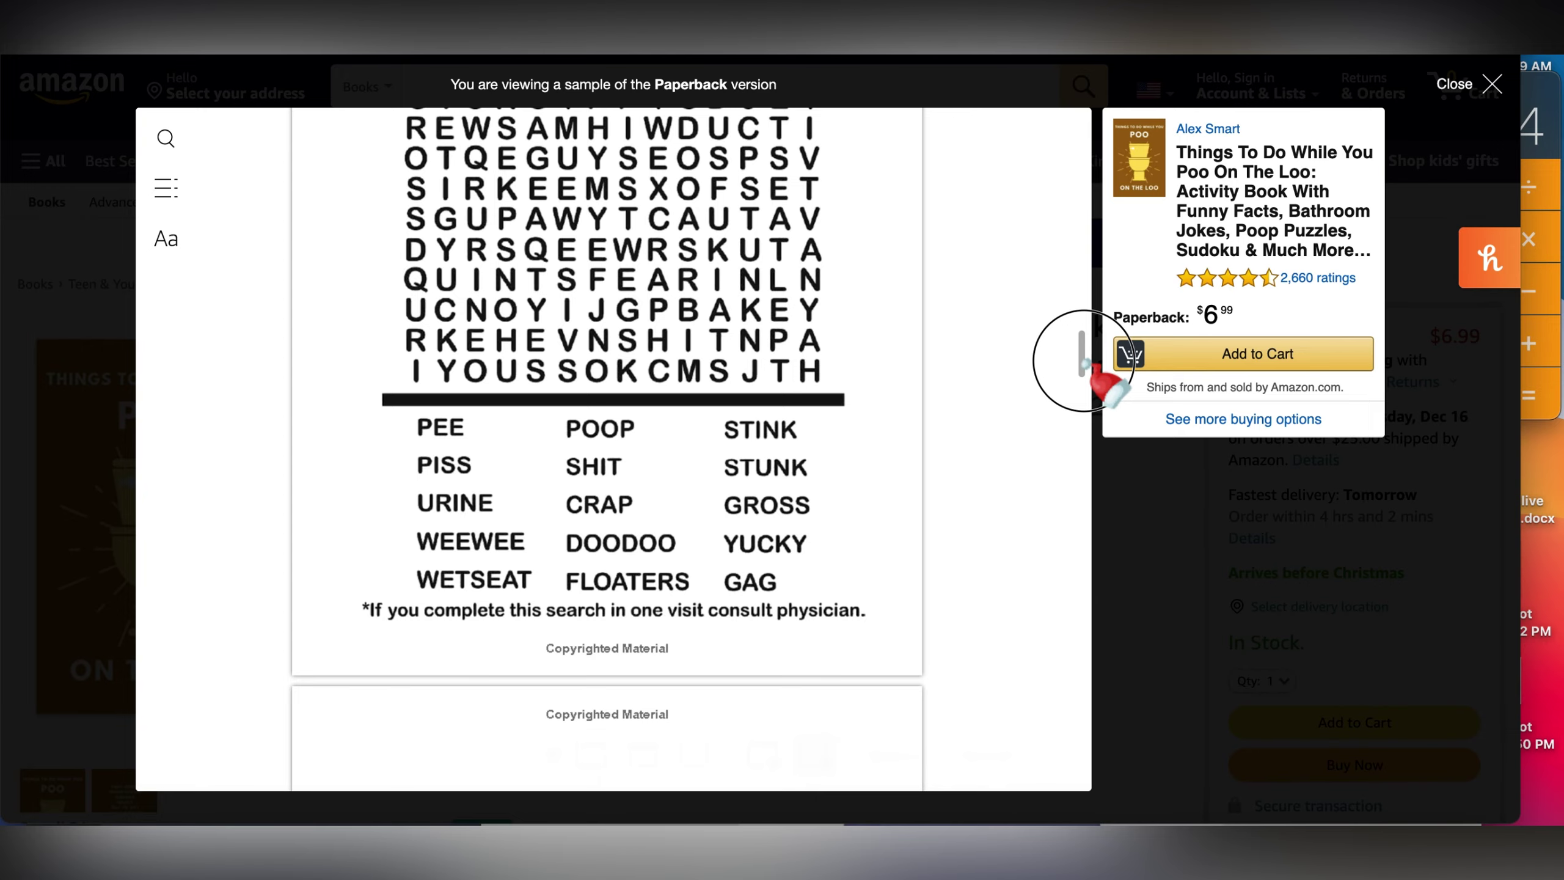
pyautogui.scroll(-5, 1084, 364)
pyautogui.scroll(-8, 1083, 369)
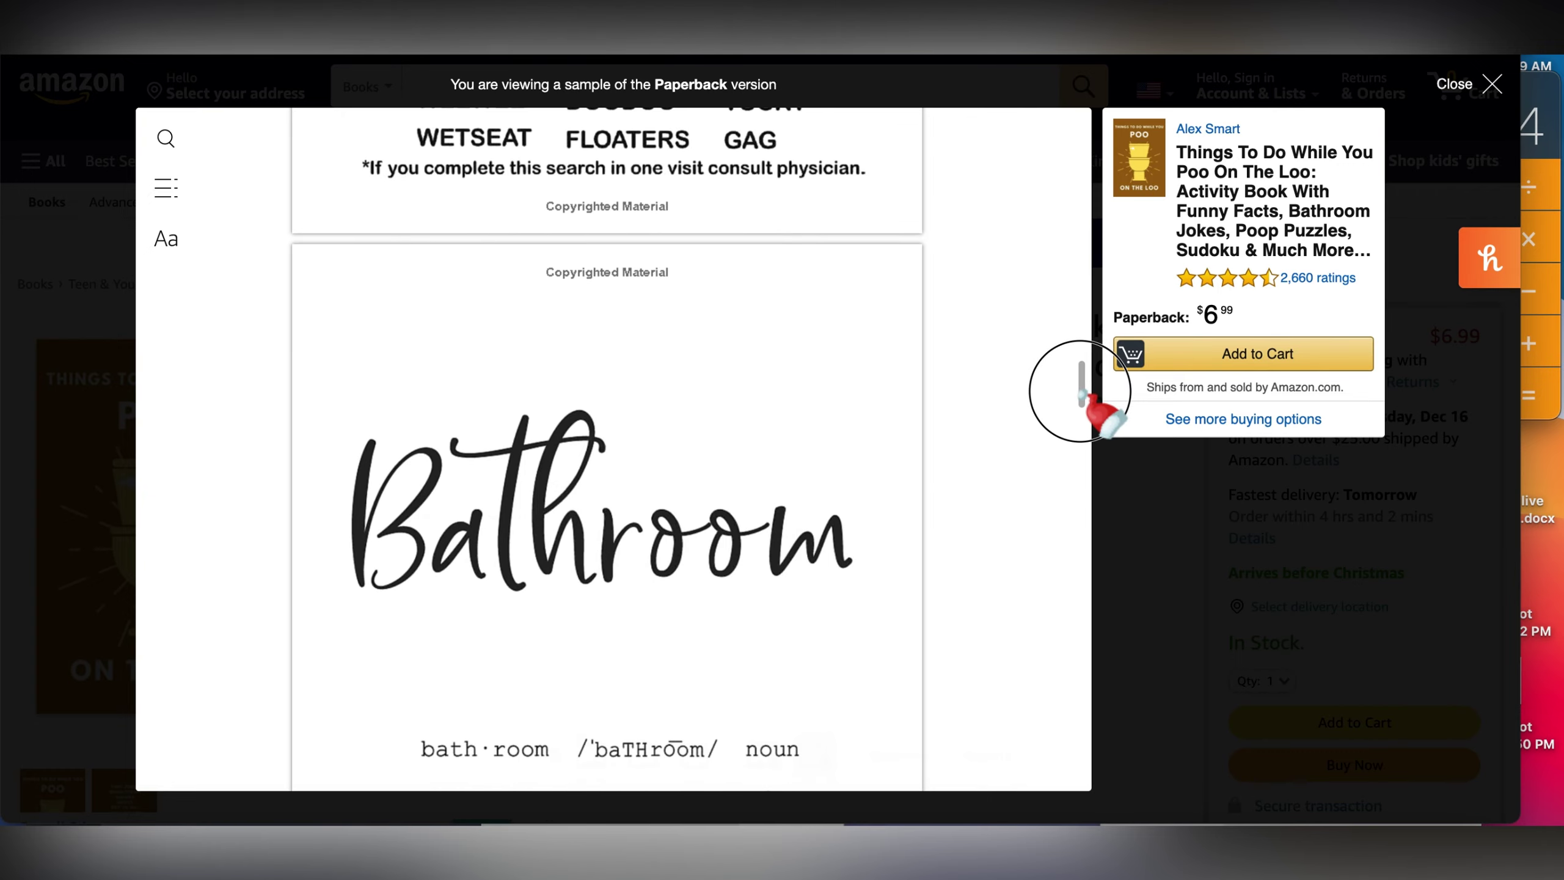
pyautogui.scroll(-15, 1082, 369)
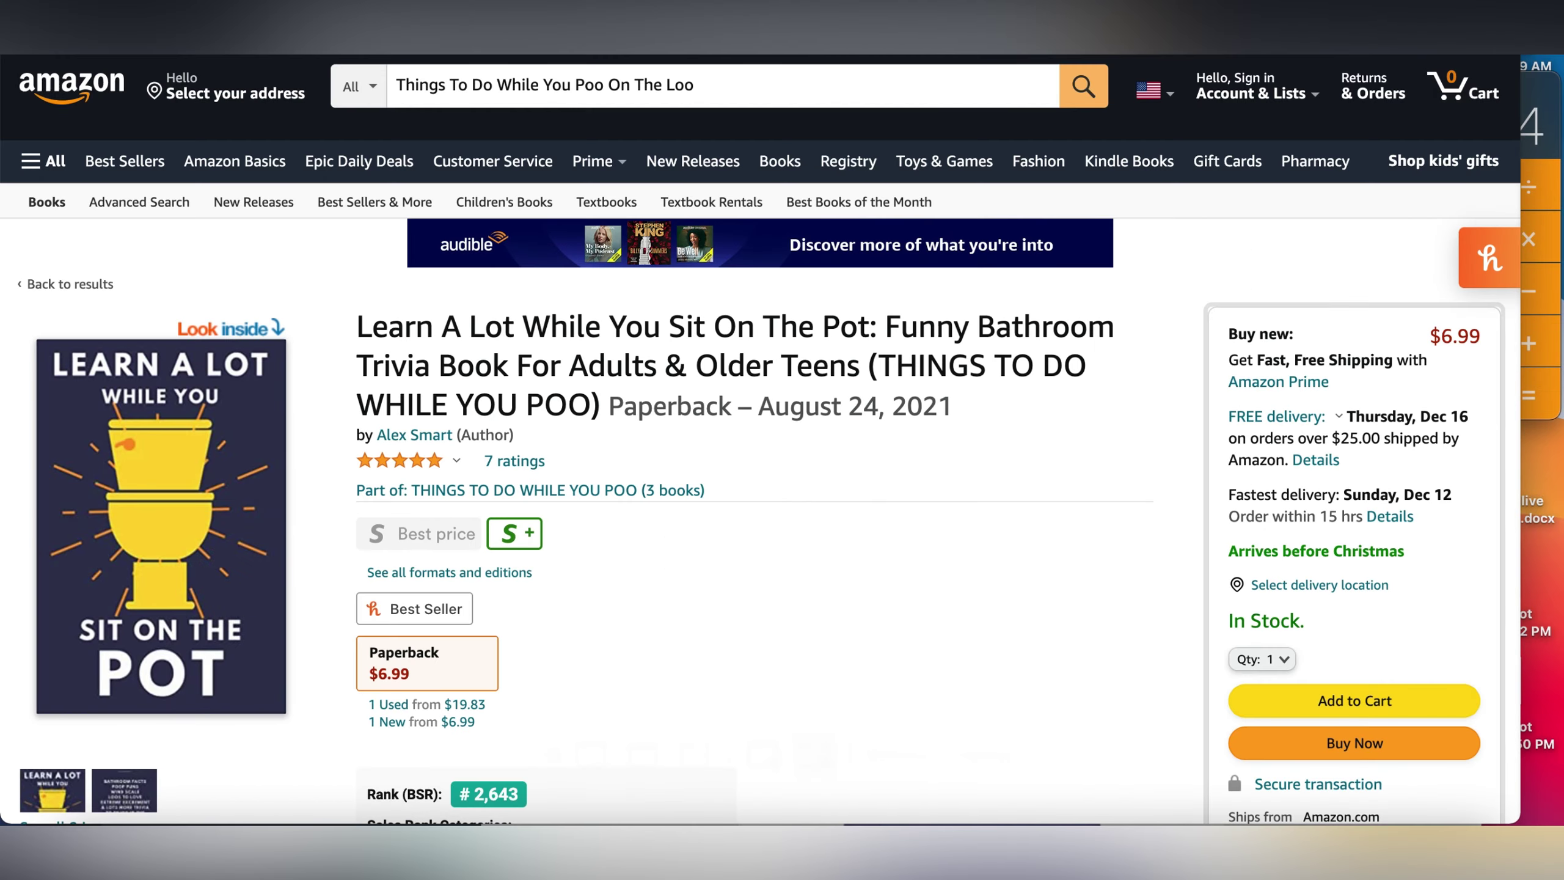
# Step: Set the search department to Books and rerun the loo-book search
pyautogui.scroll(-12, 752, 399)
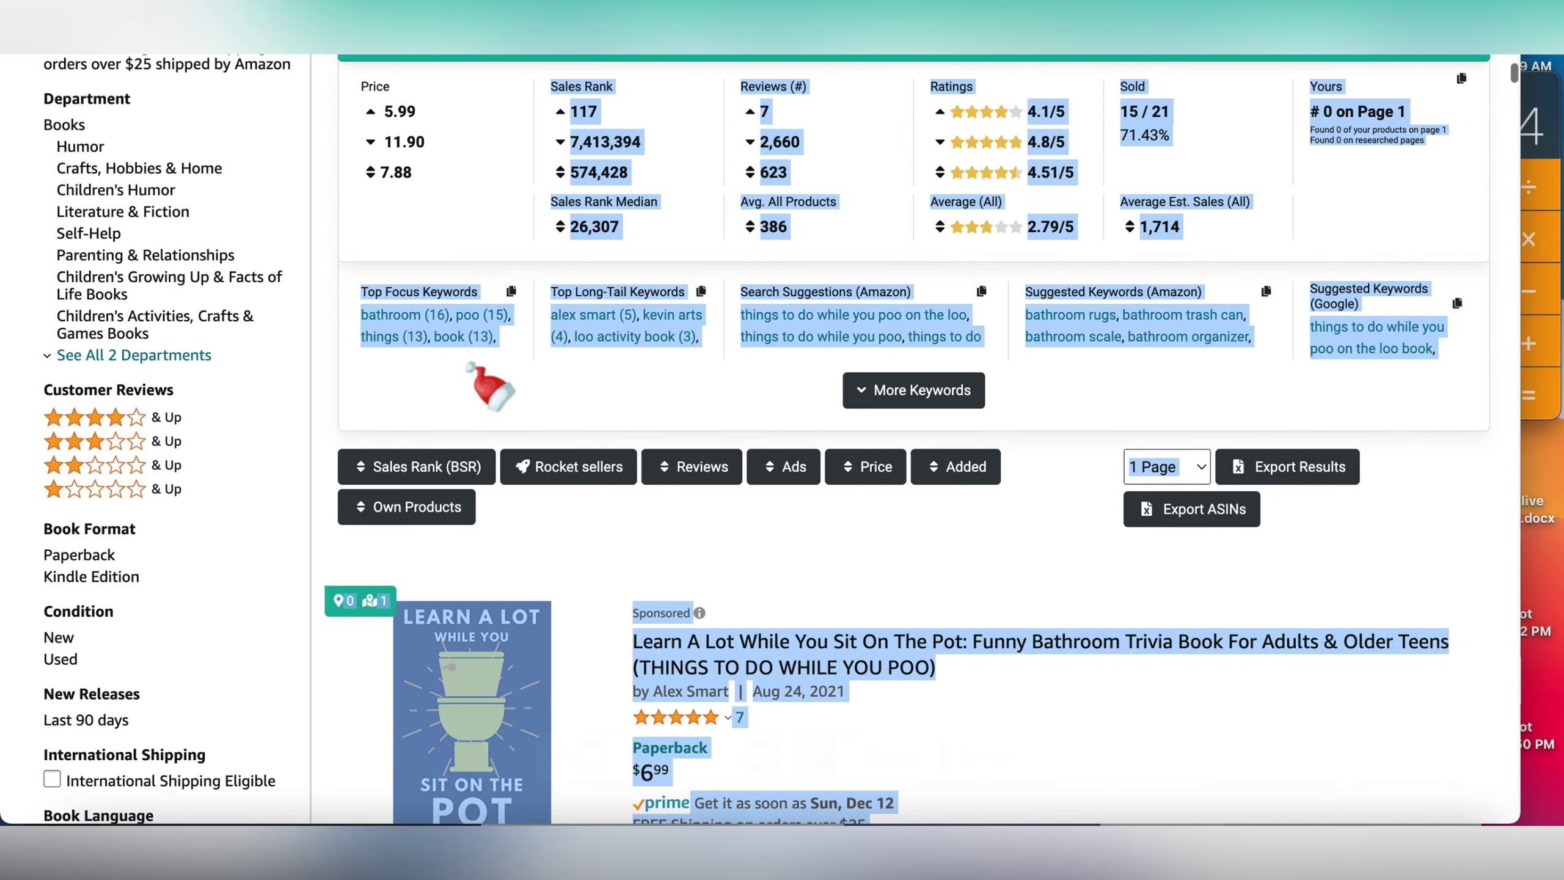
pyautogui.scroll(4, 491, 409)
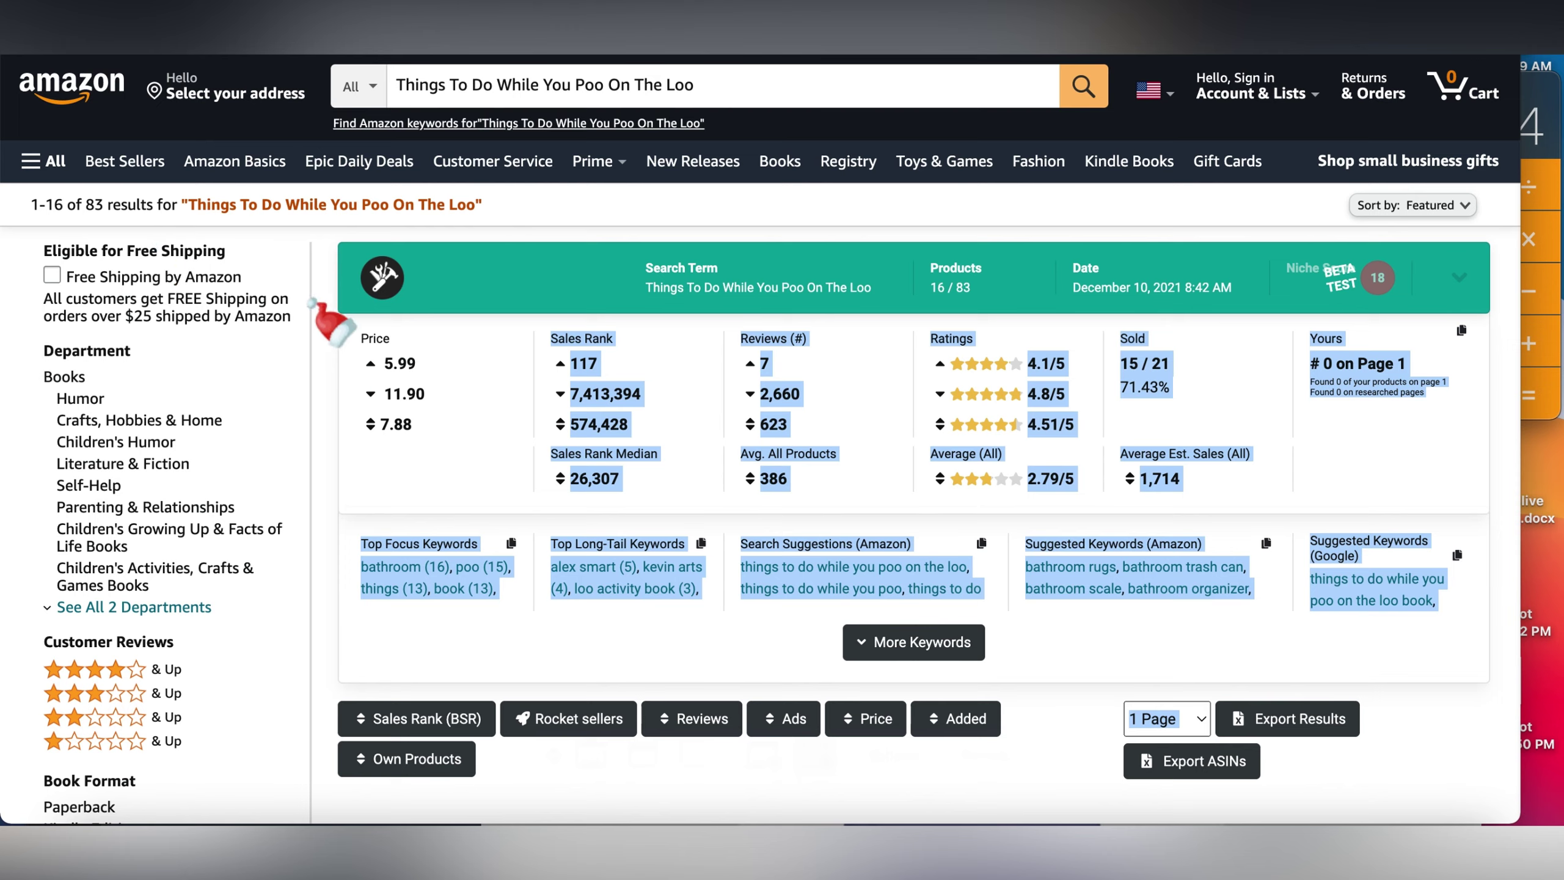
pyautogui.click(321, 316)
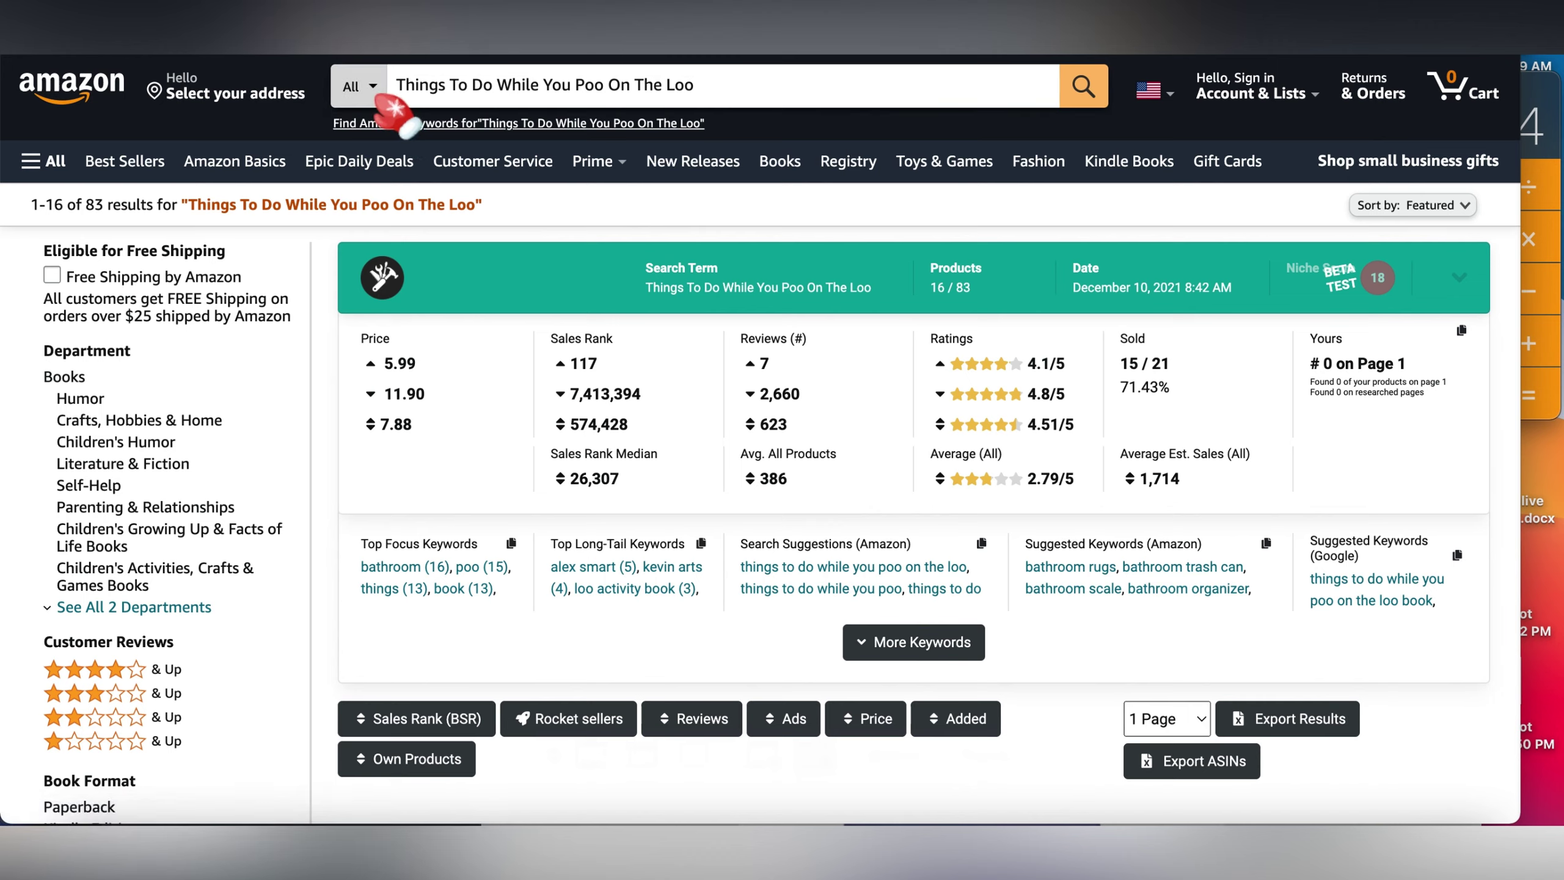
pyautogui.click(354, 91)
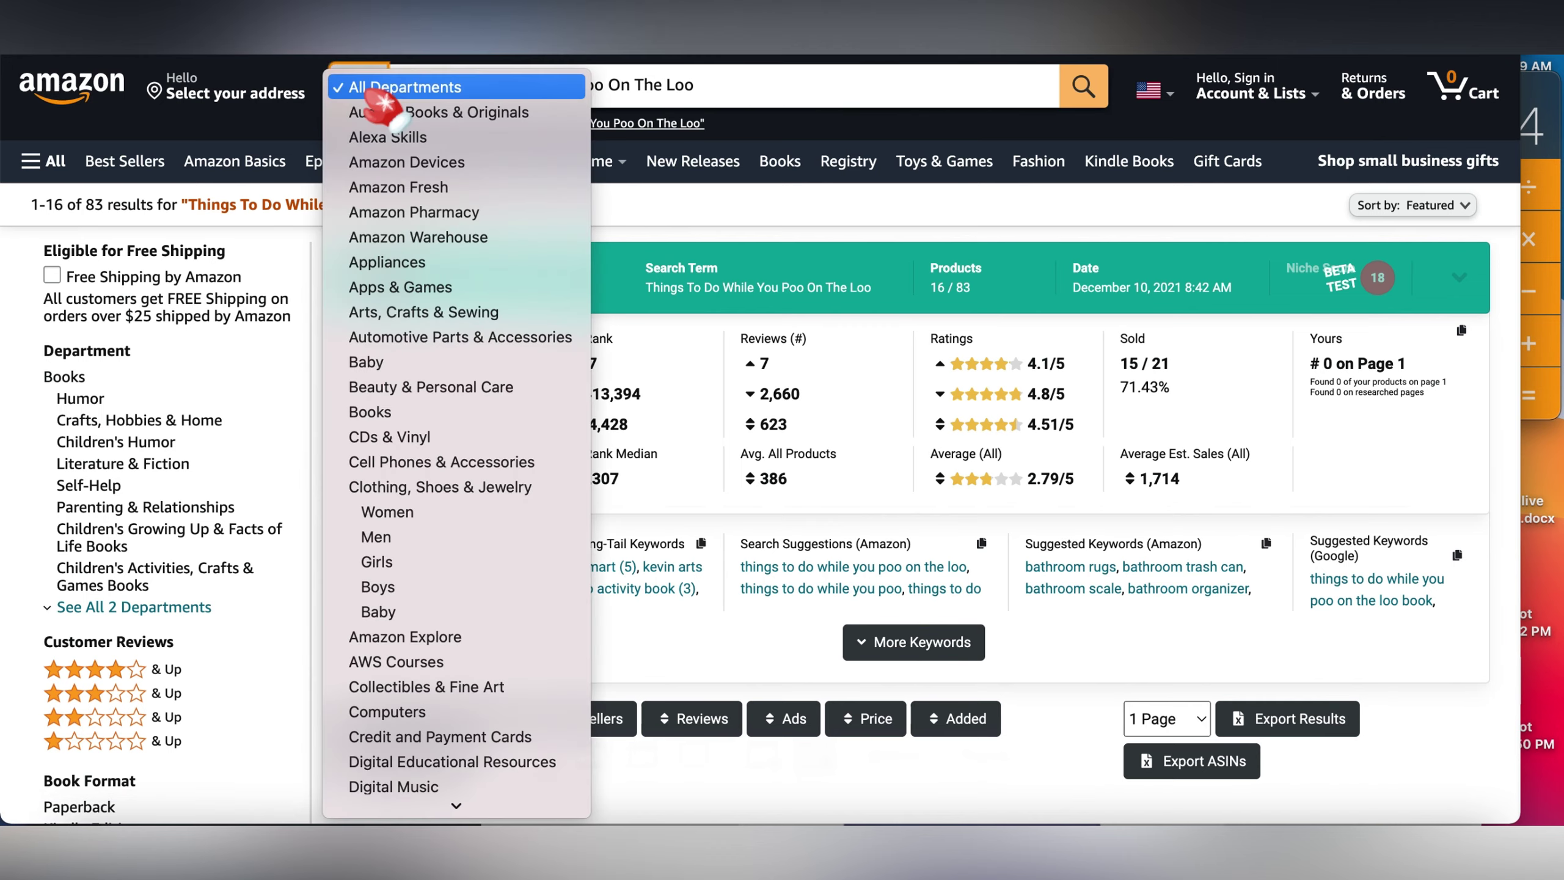
pyautogui.click(370, 412)
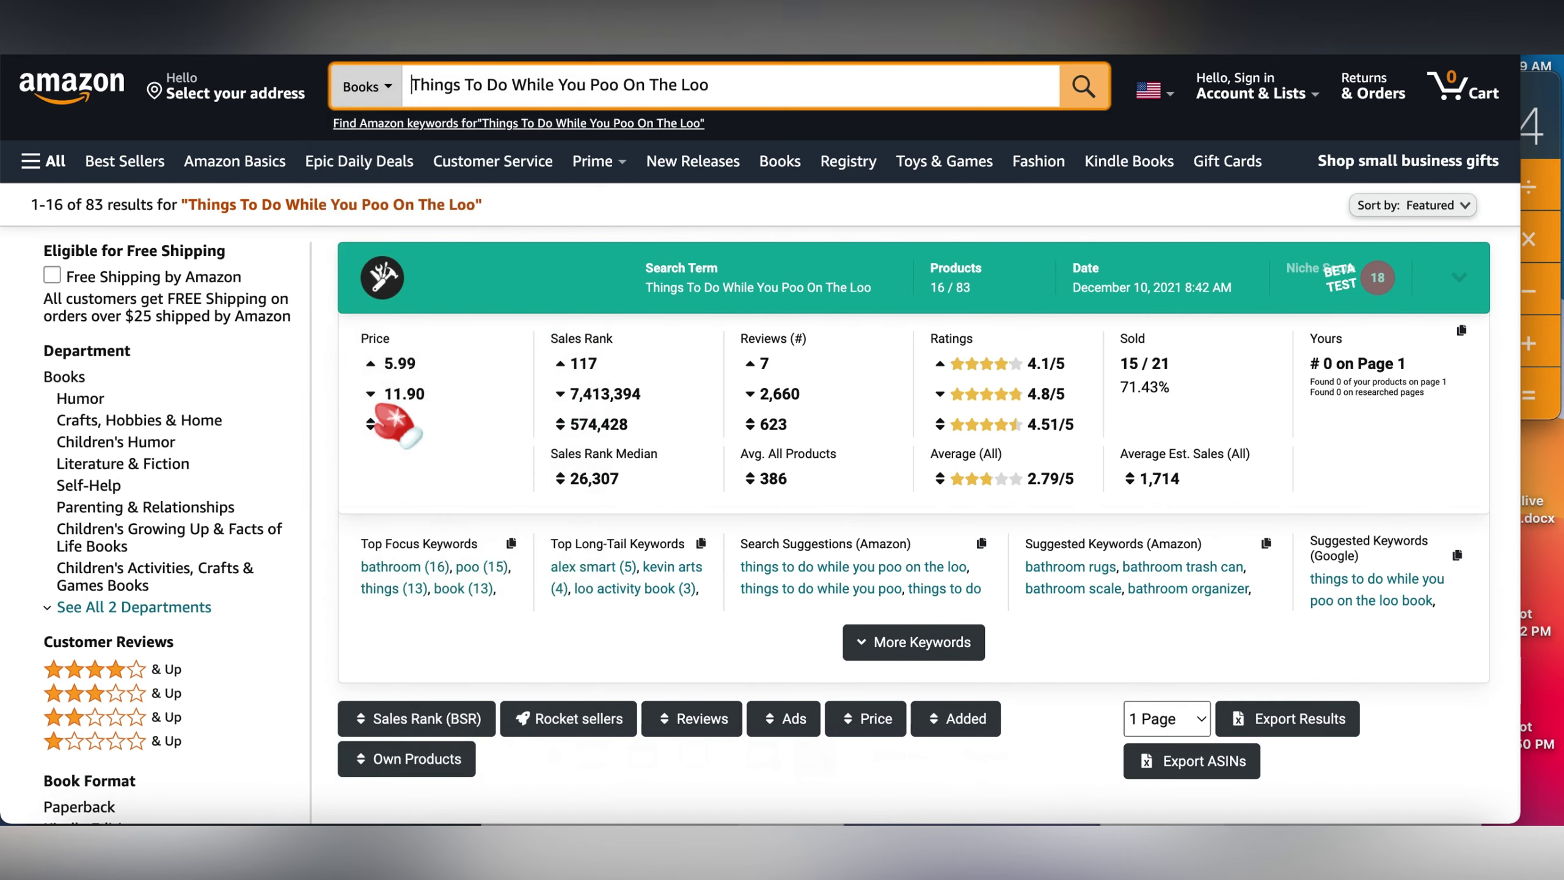
pyautogui.press('Return')
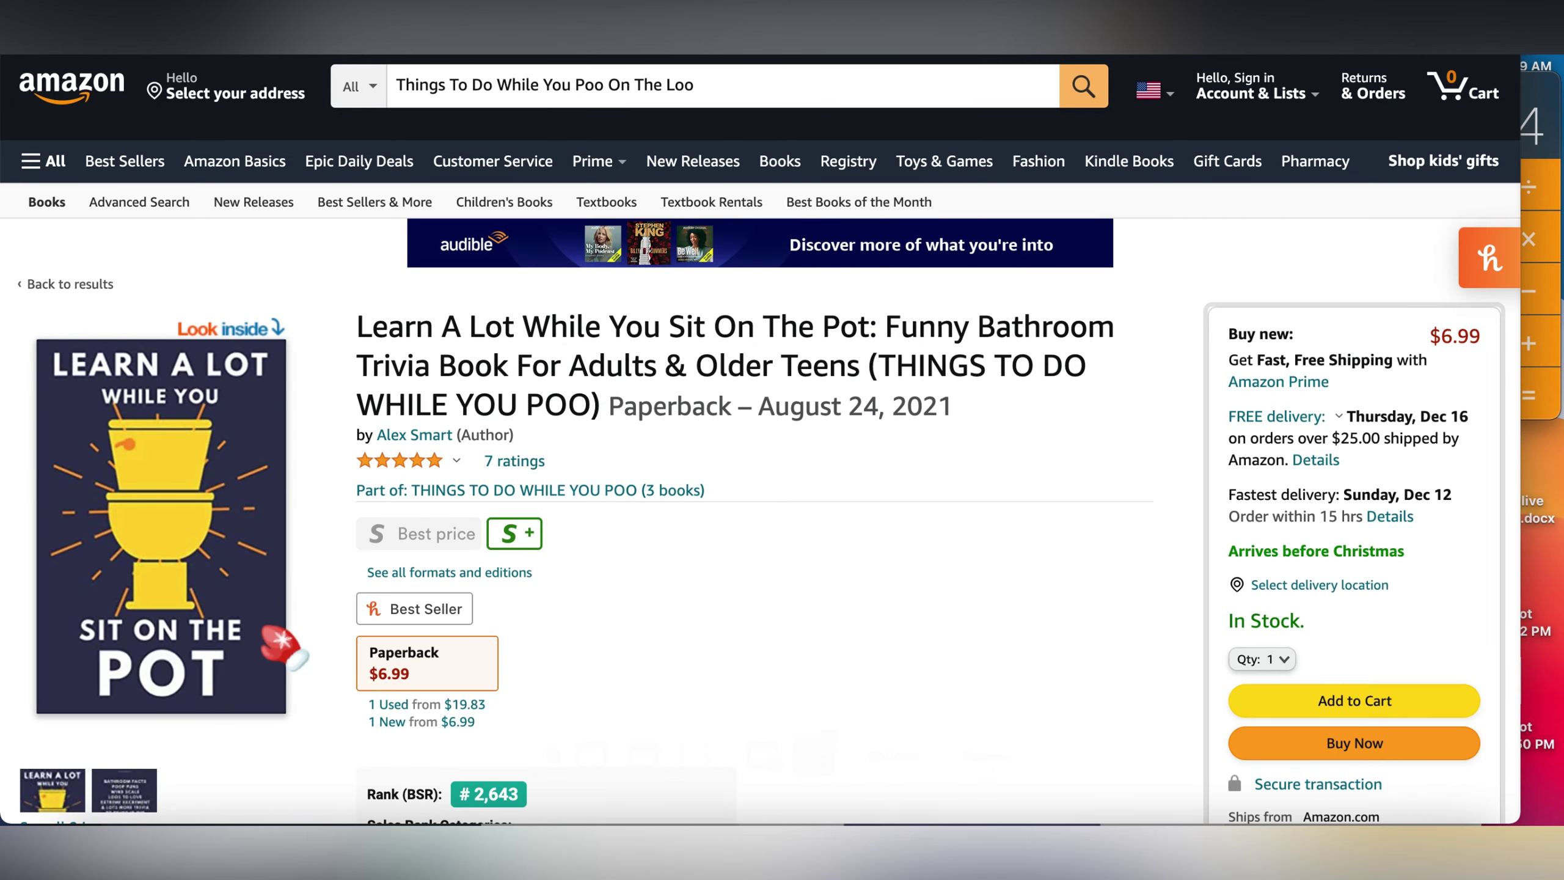
# Step: Dismiss the ratings breakdown and close the book's sample preview
pyautogui.click(449, 459)
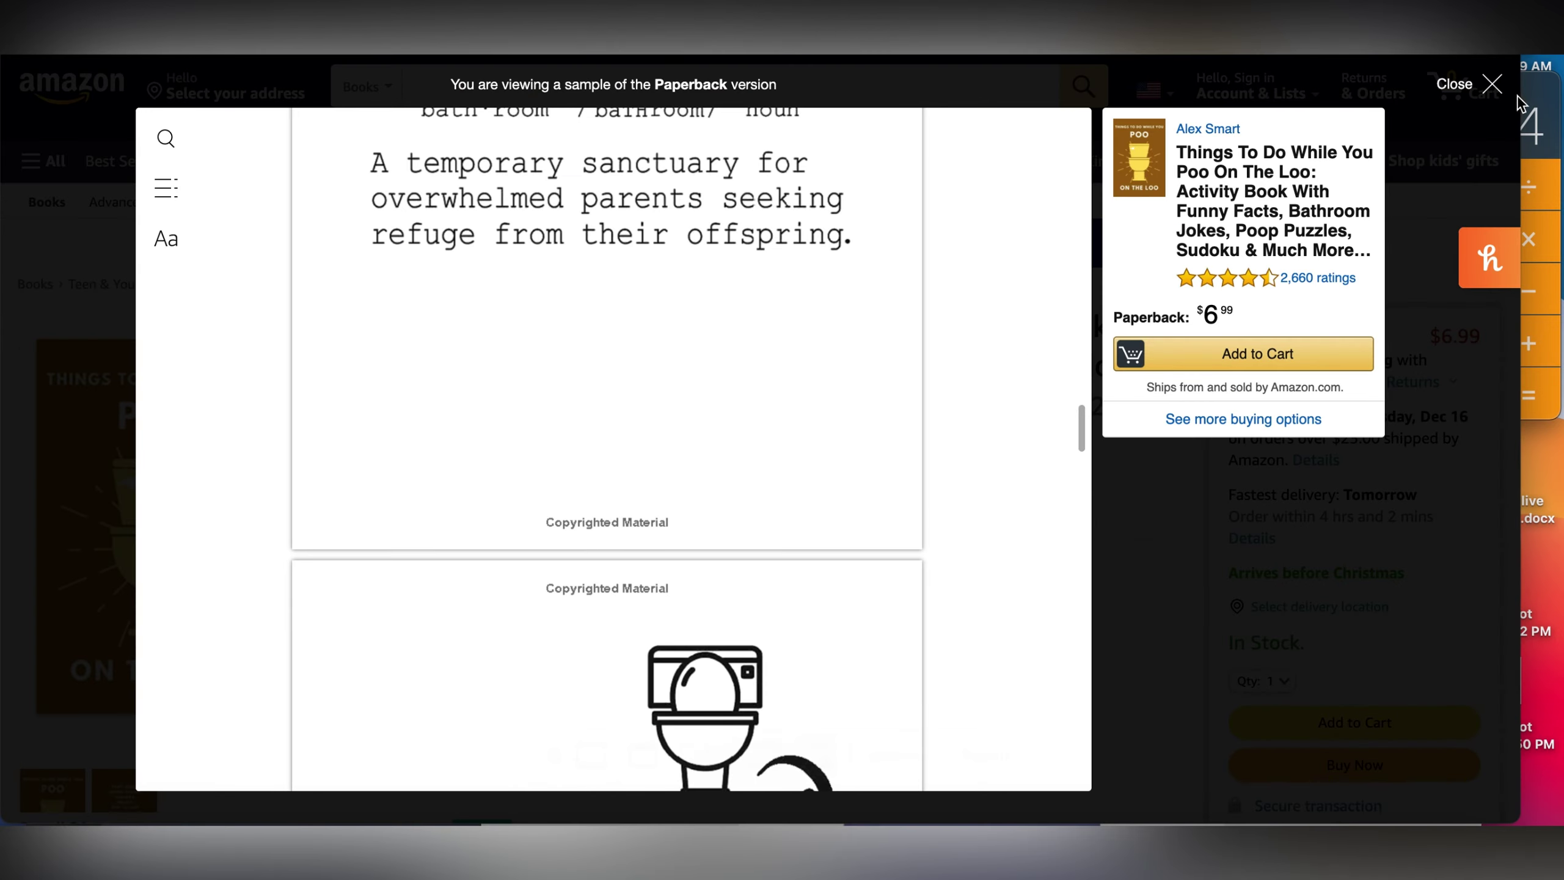
pyautogui.click(1493, 84)
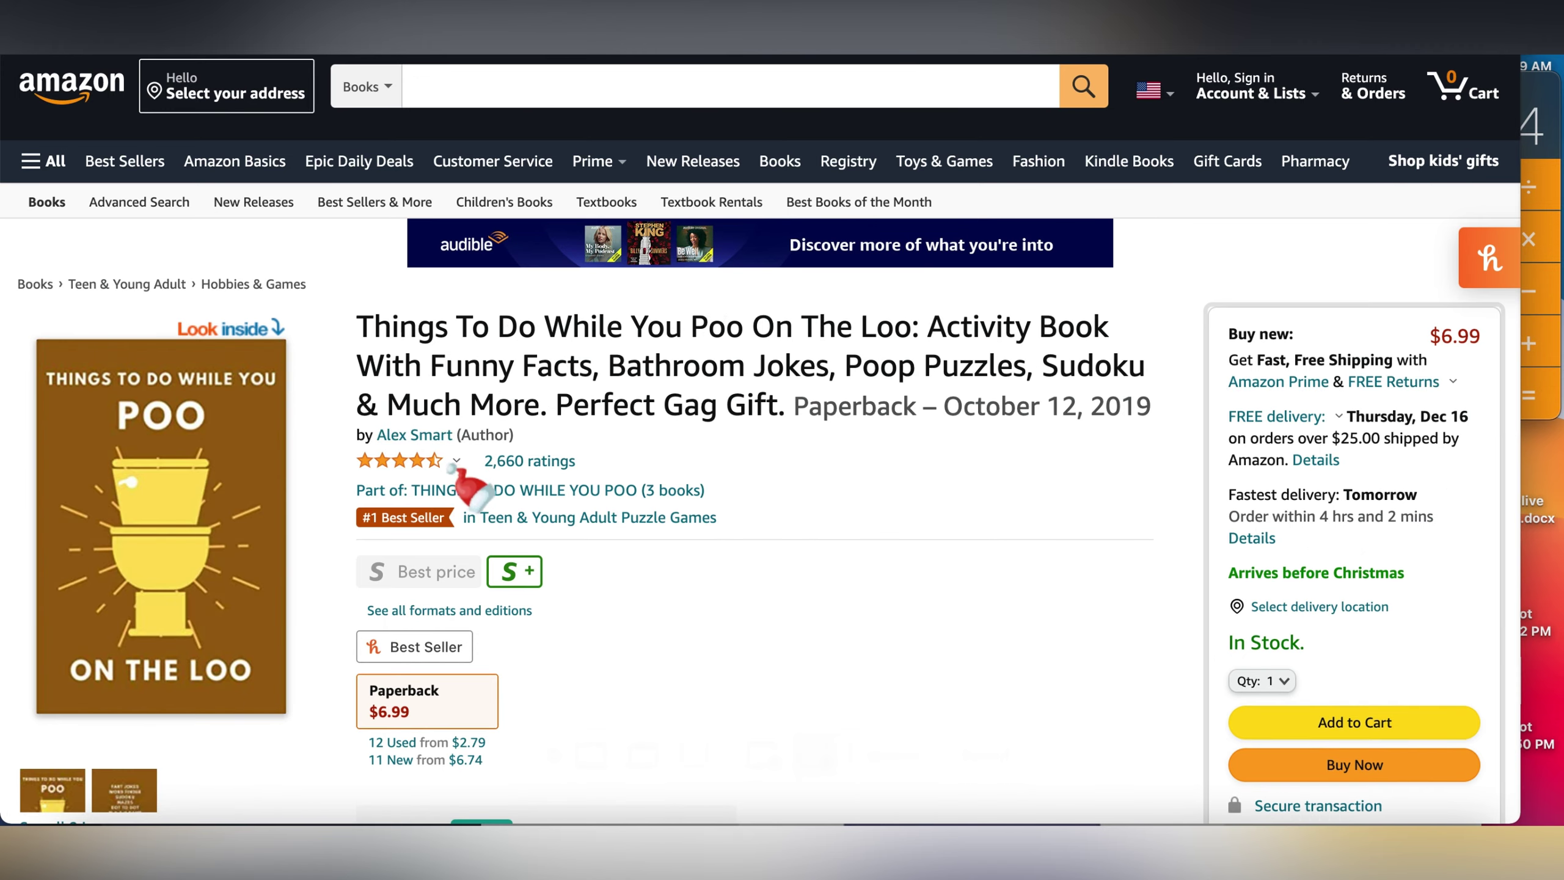
# Step: Look over the ratings on the Things To Do While You Poo On The Loo listing
pyautogui.moveTo(425, 462)
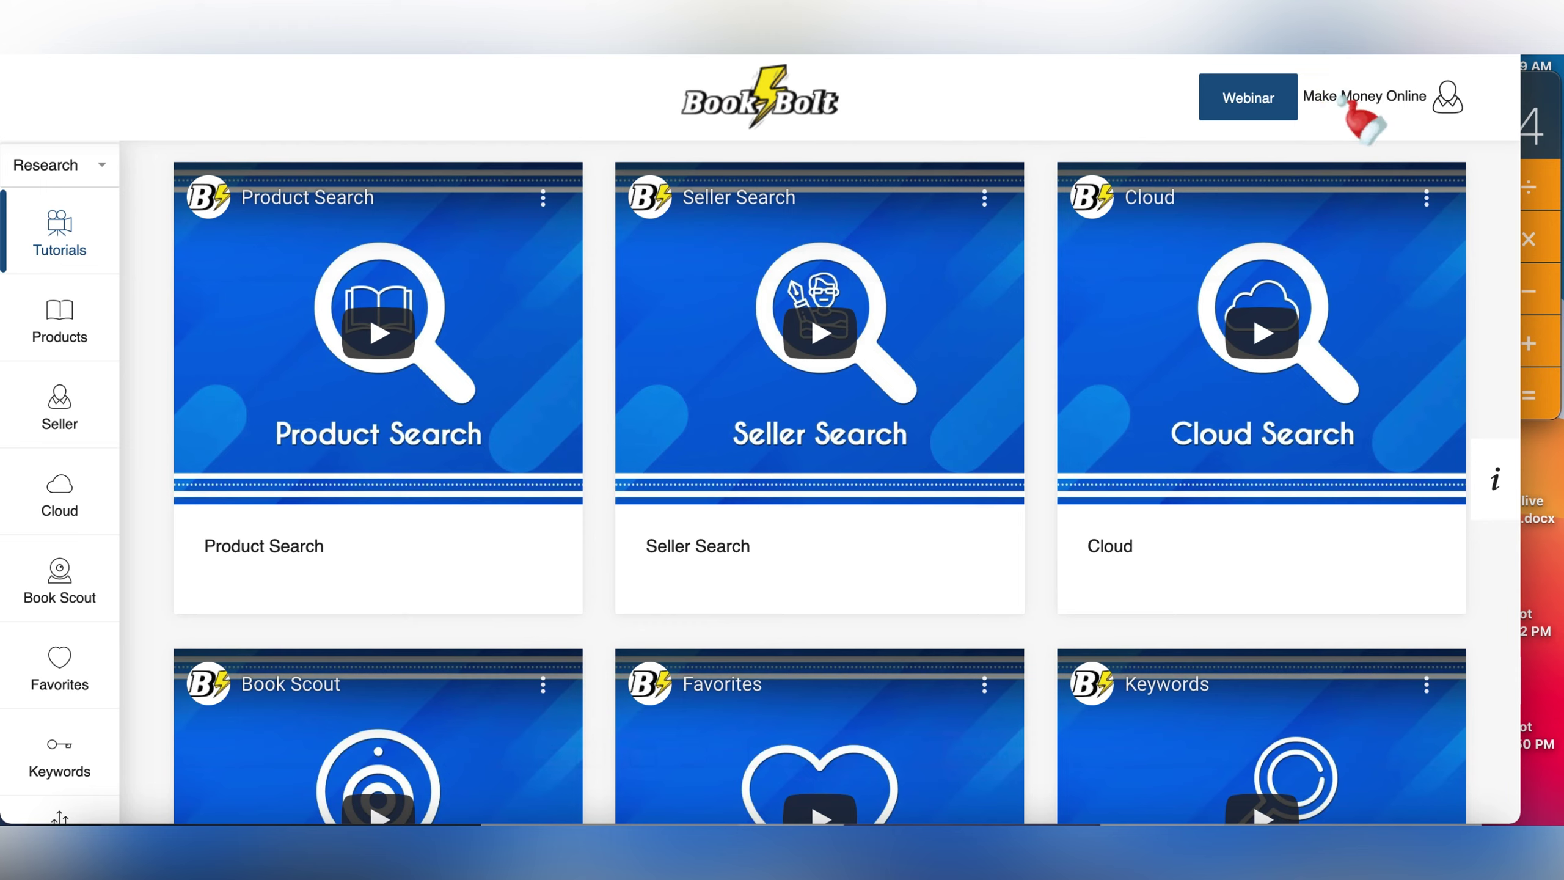
pyautogui.click(1348, 107)
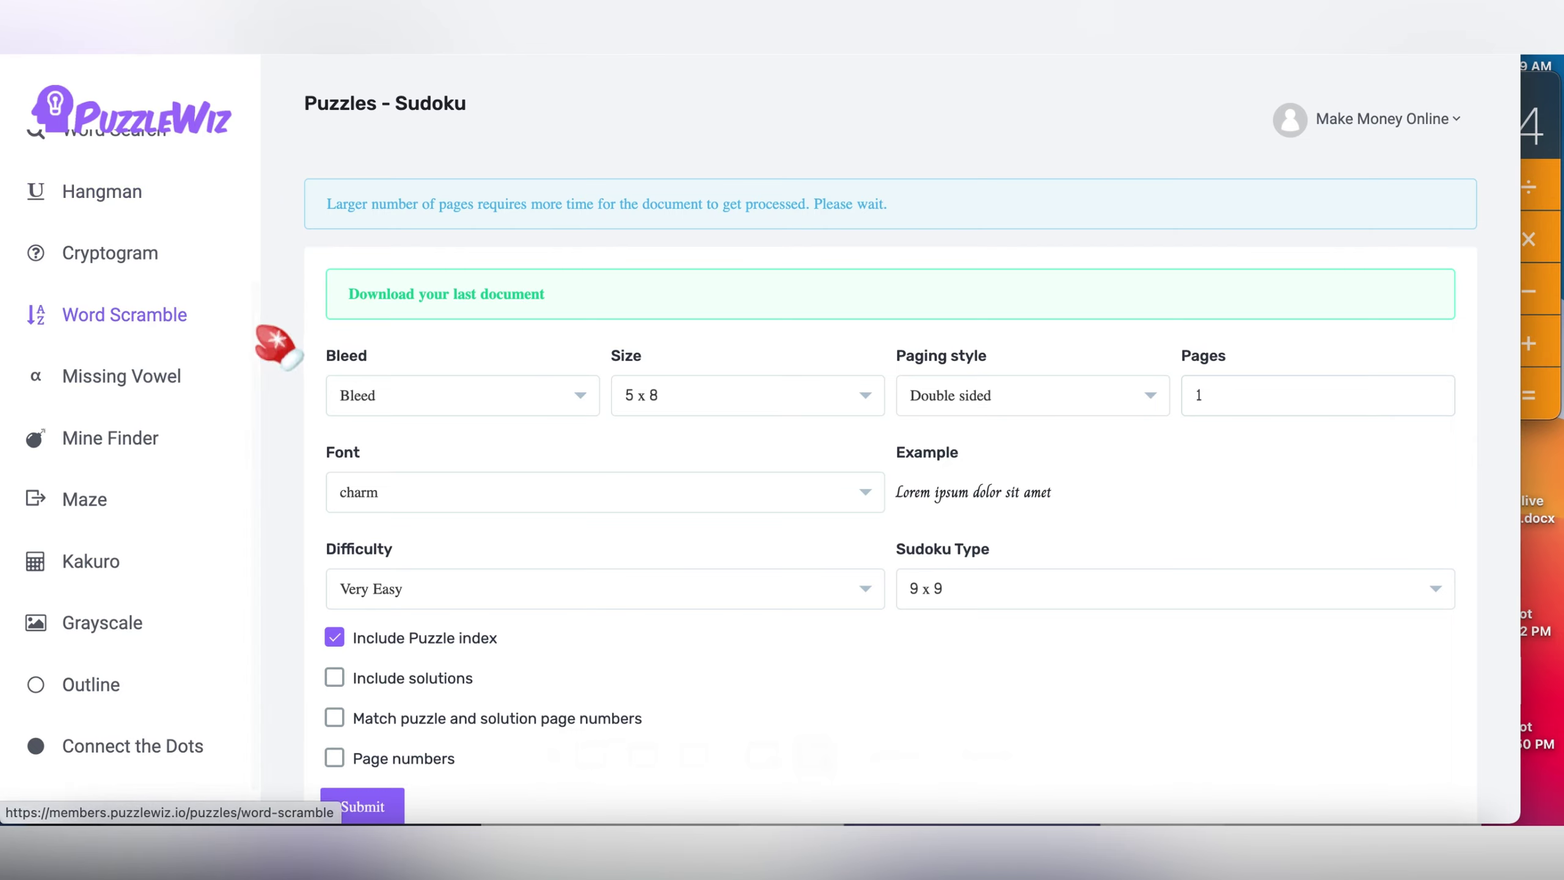
# Step: Search the channel for 'puzzlewiz' and scroll through the matching videos
pyautogui.moveTo(257, 350)
pyautogui.mouseDown()
pyautogui.moveTo(255, 104)
pyautogui.moveTo(246, 326)
pyautogui.mouseUp()
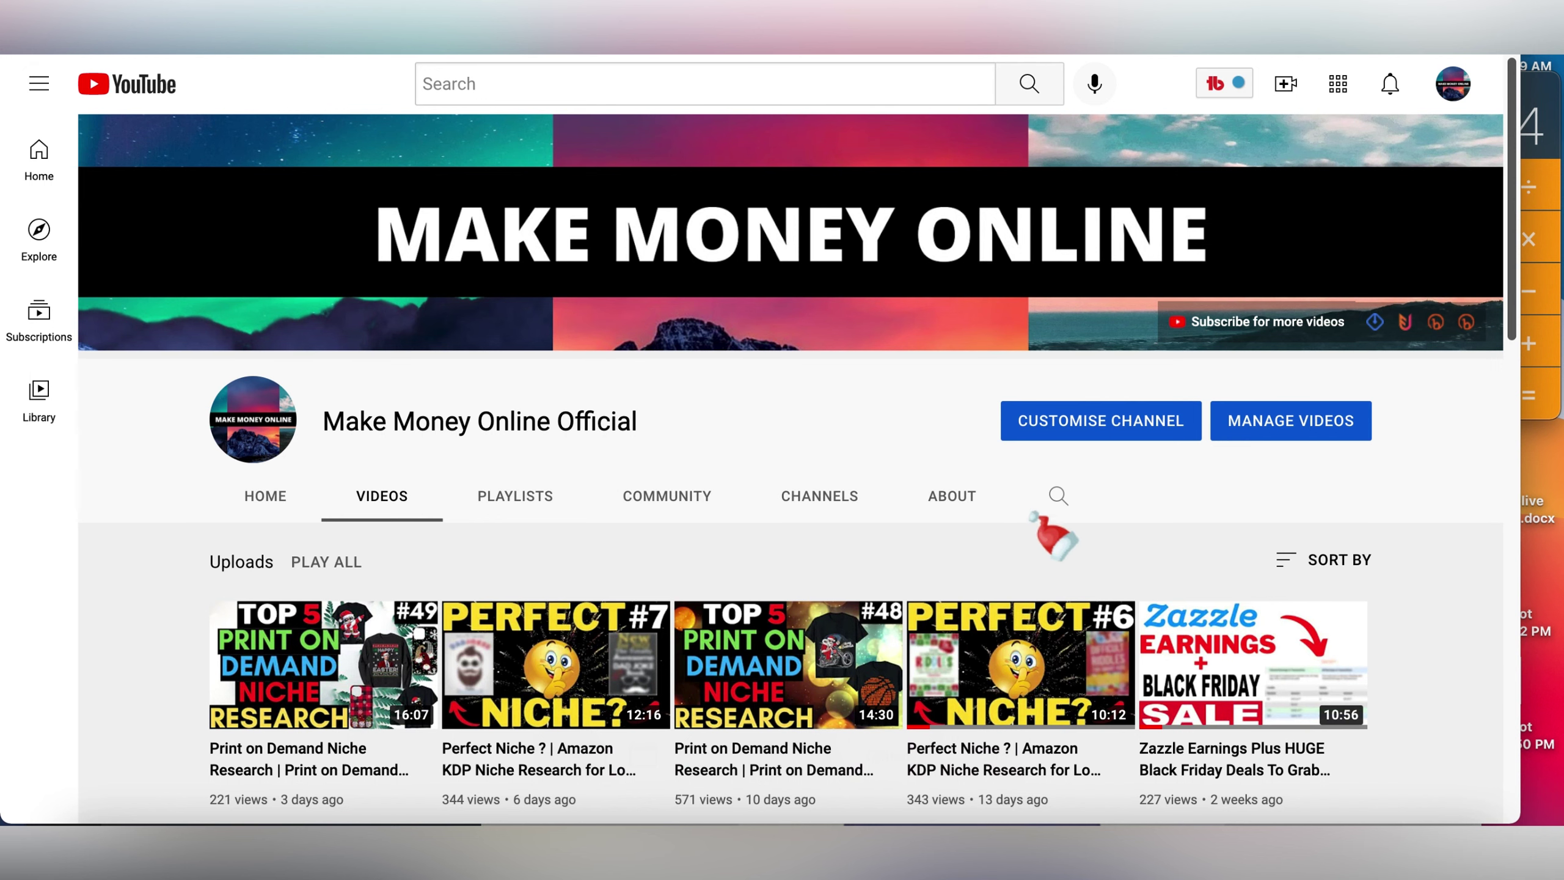
pyautogui.click(1058, 496)
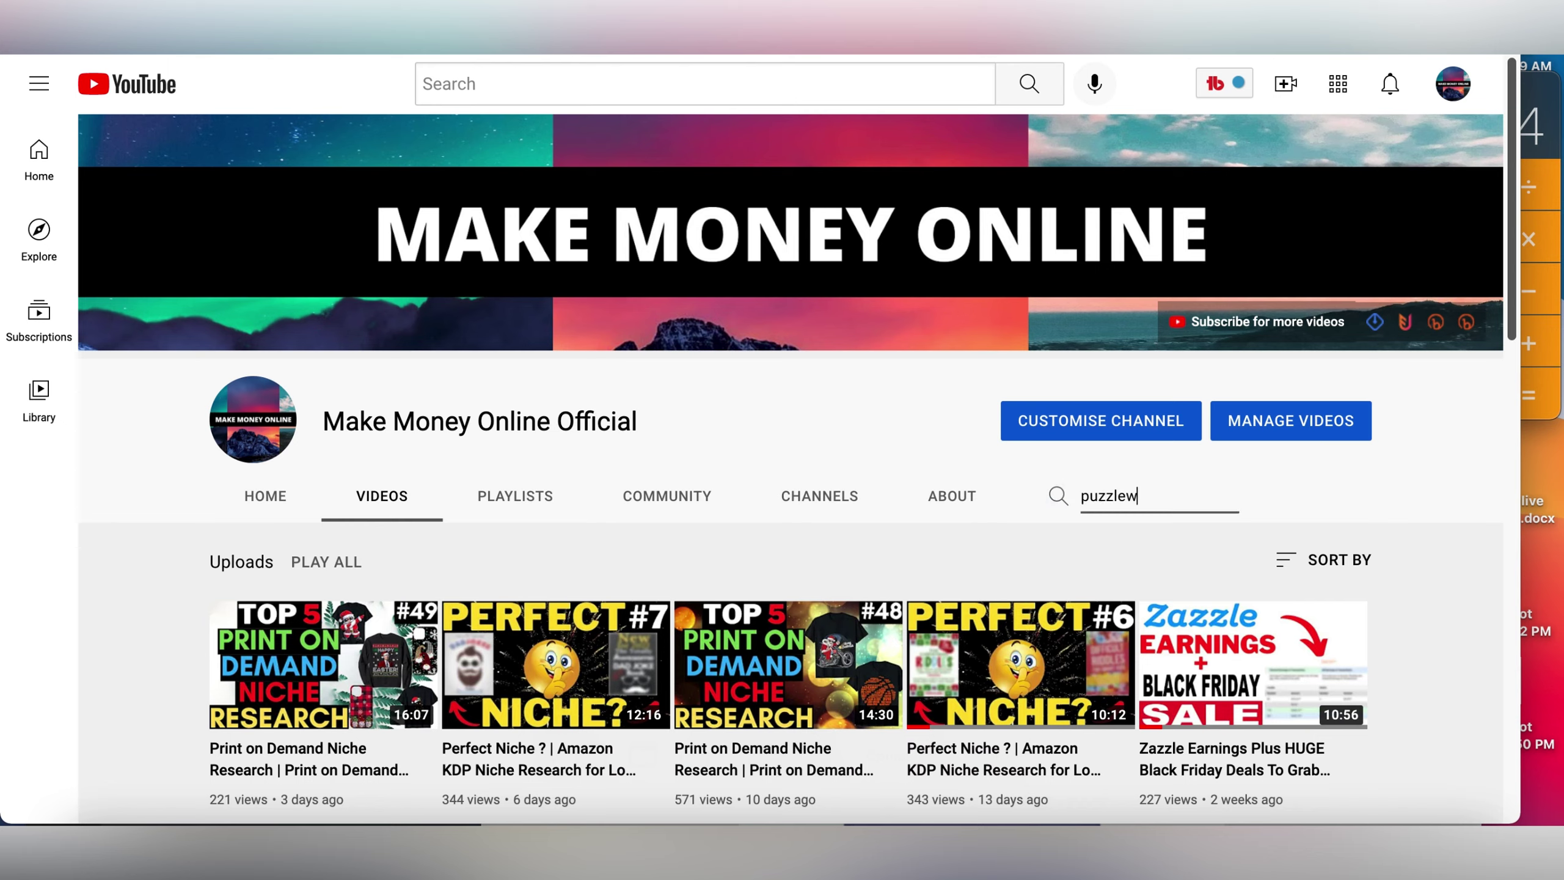
pyautogui.press('Return')
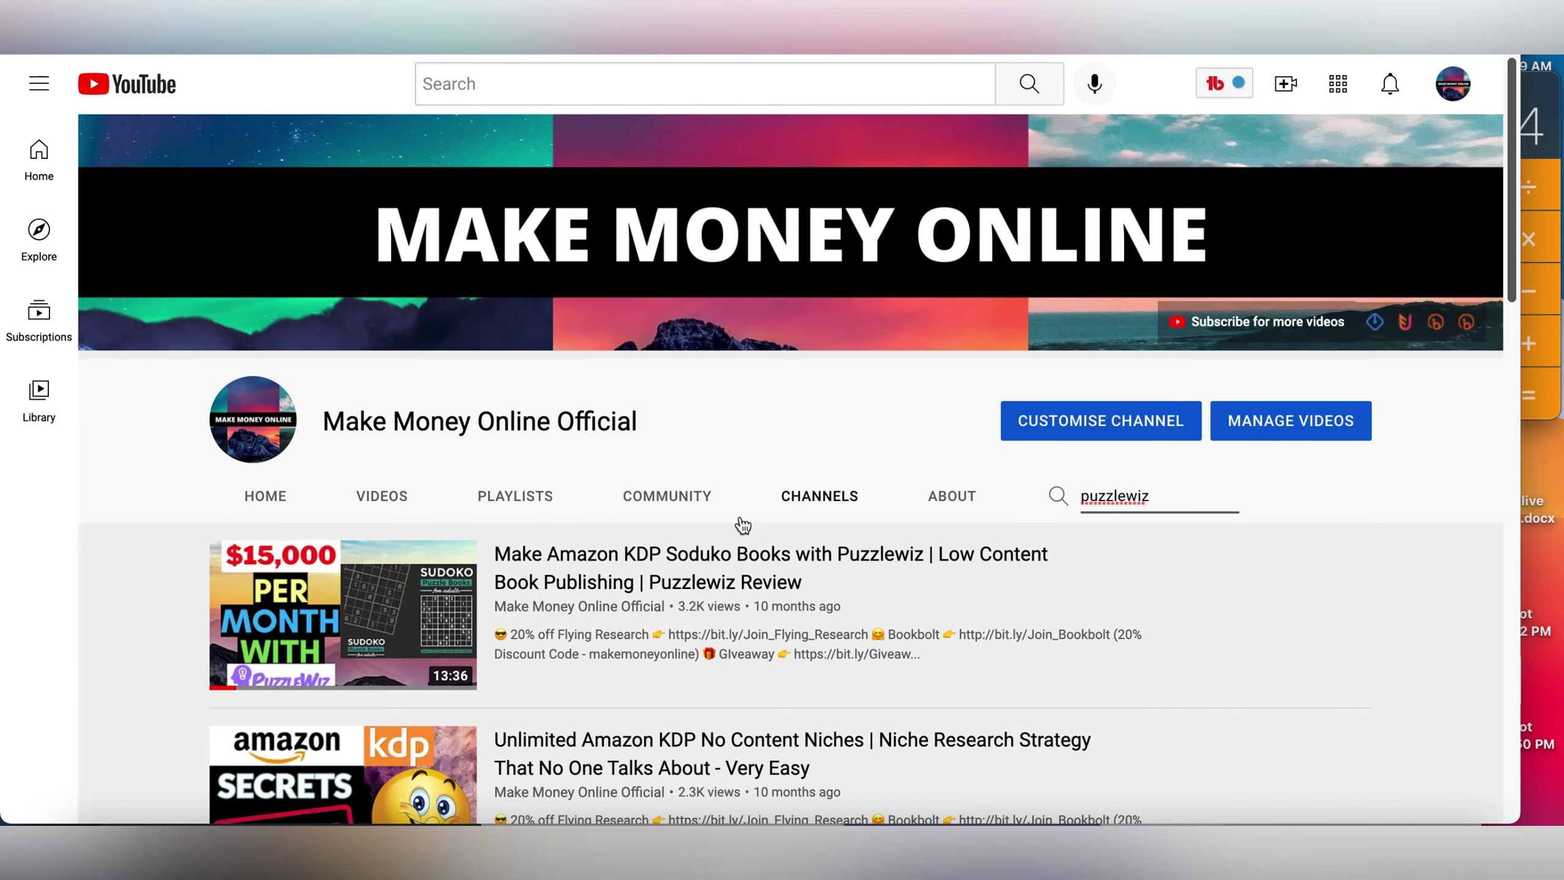
pyautogui.click(776, 410)
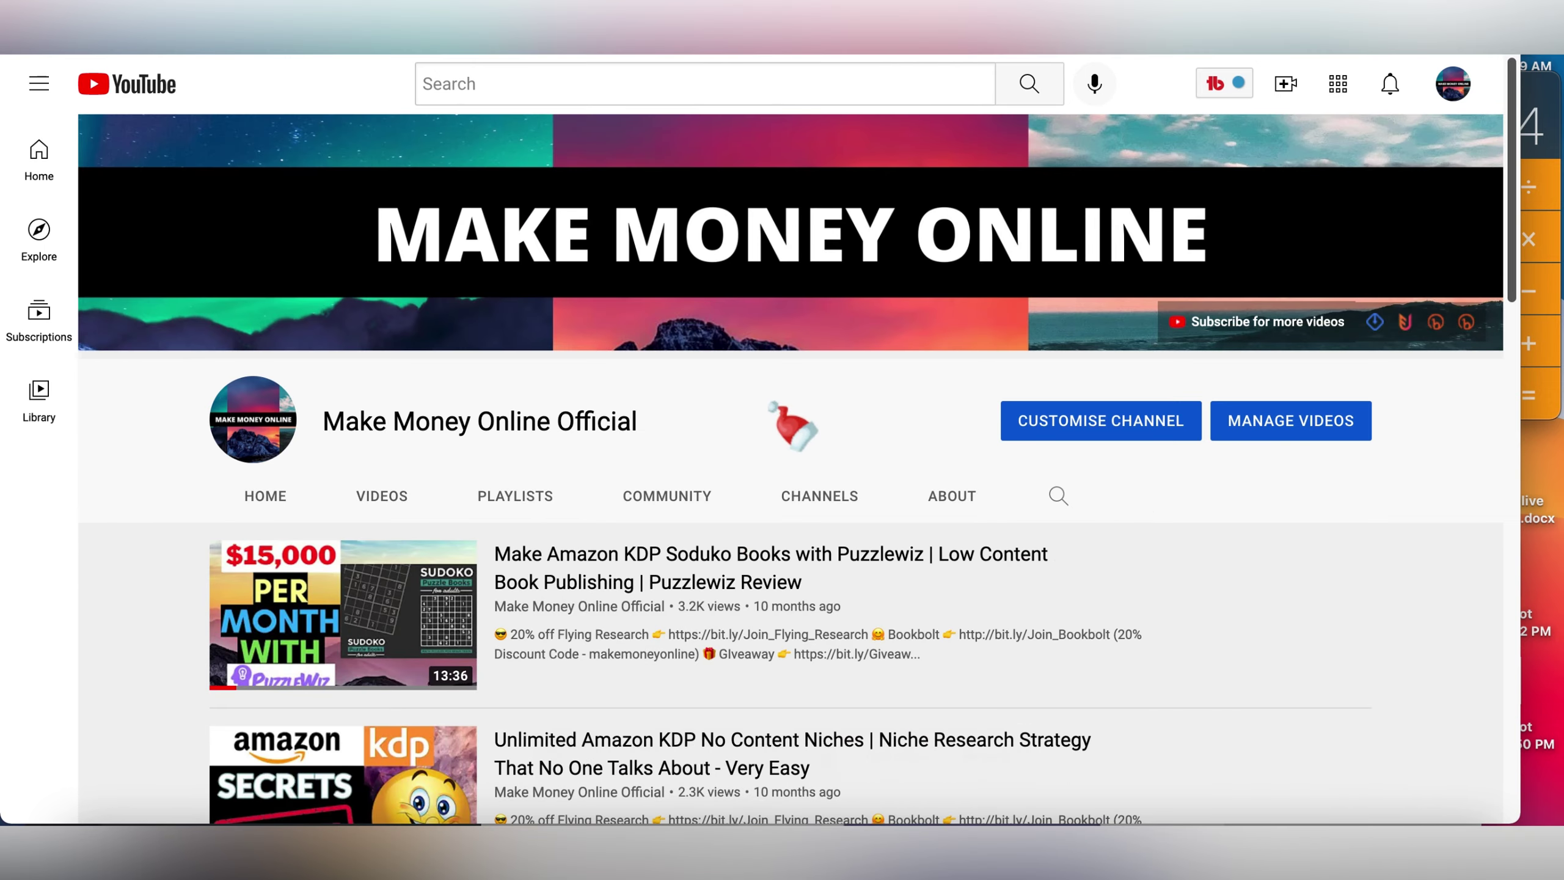
pyautogui.scroll(-5, 791, 426)
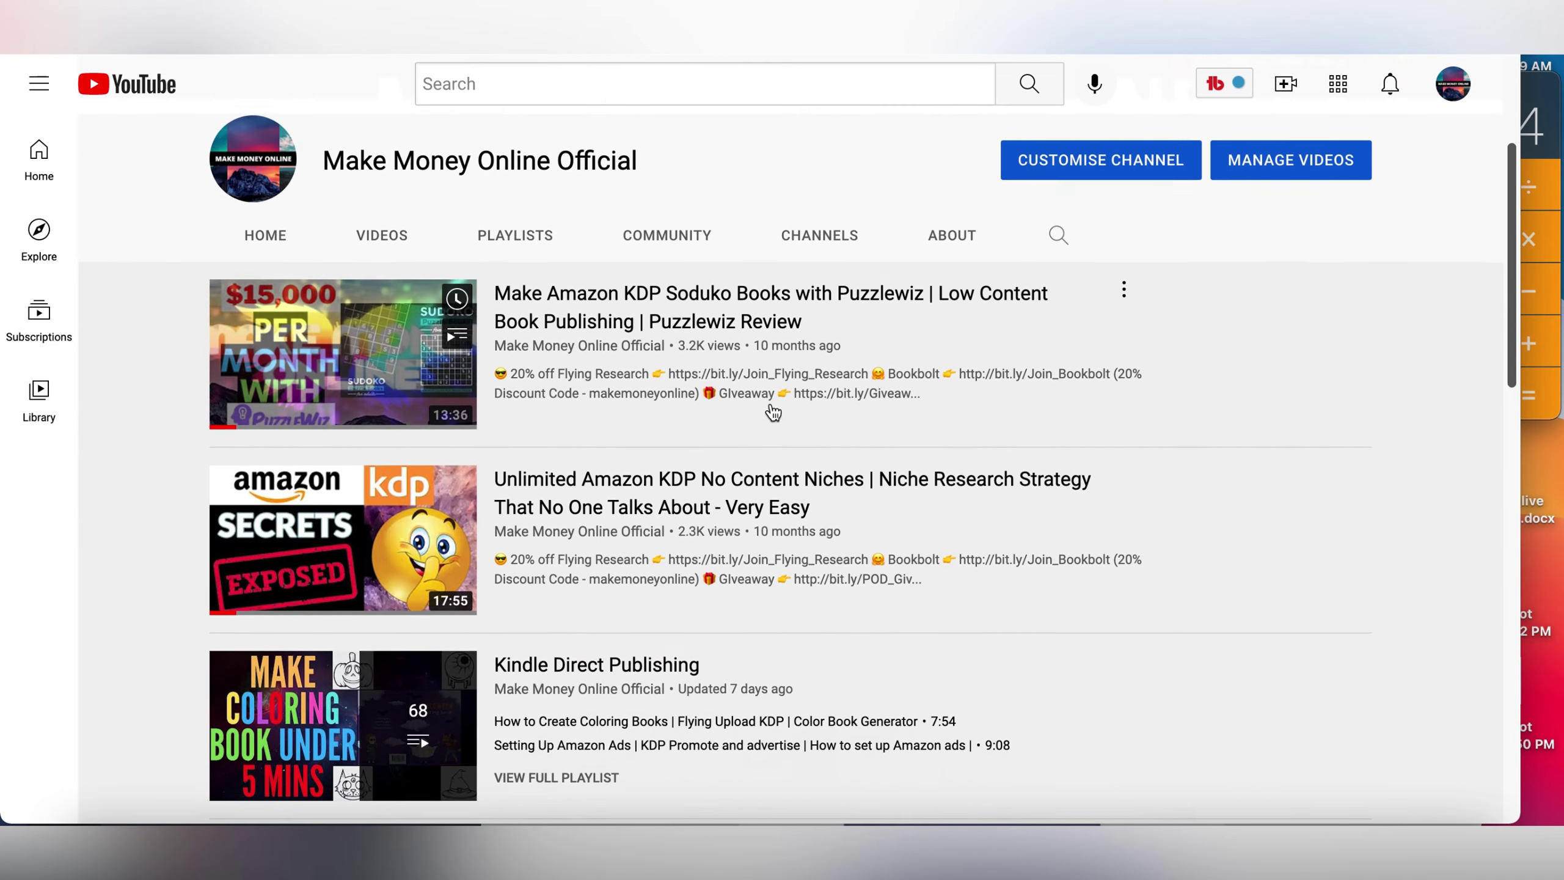
pyautogui.scroll(-1, 774, 411)
pyautogui.scroll(1, 775, 412)
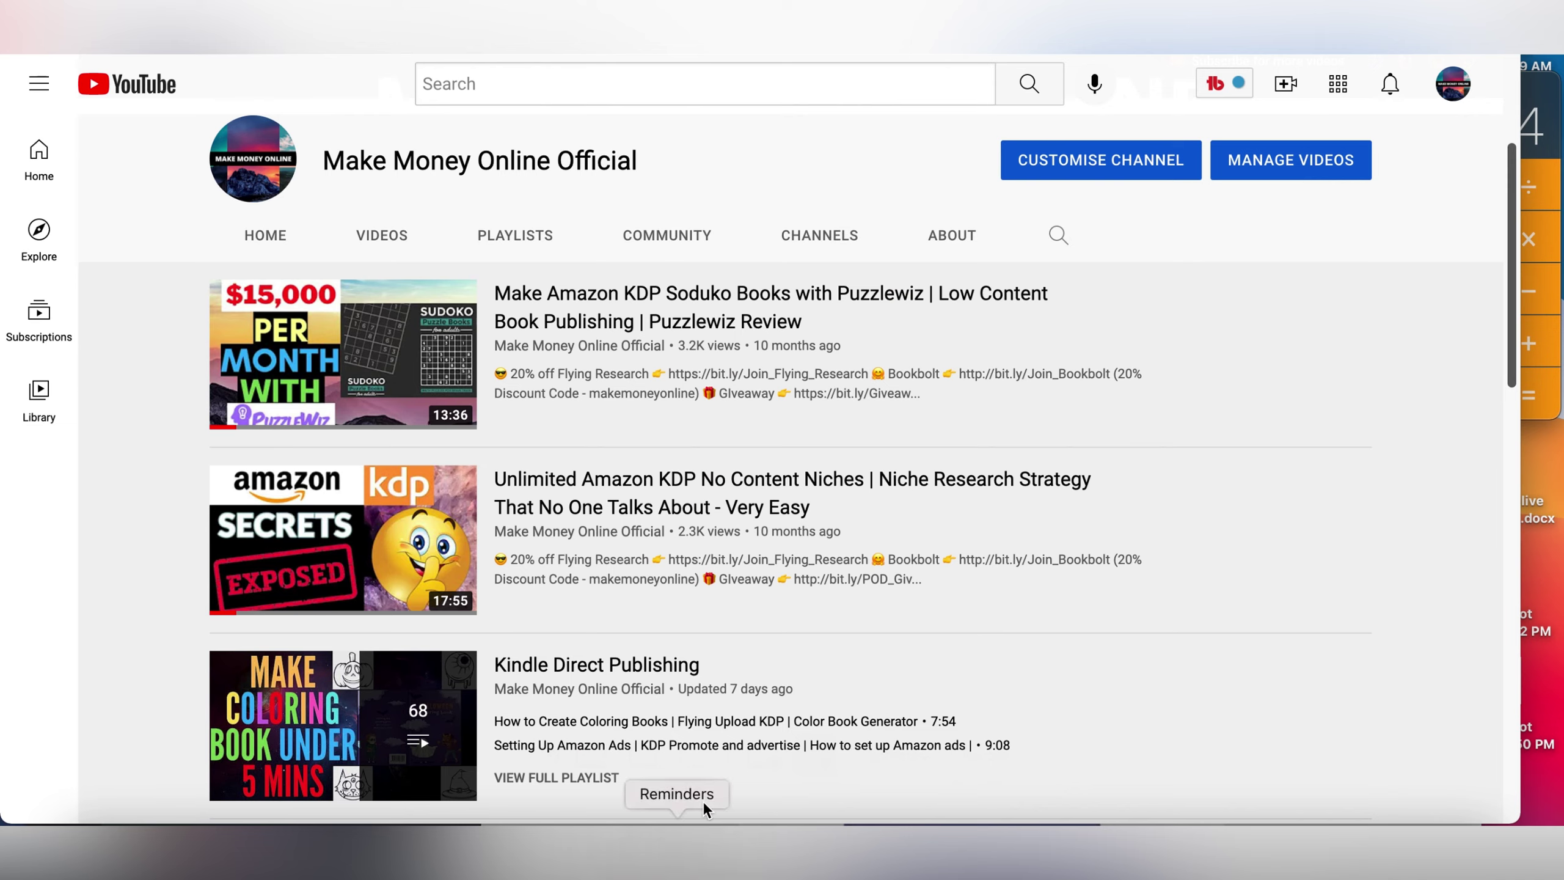
# Step: Show the channel's PLAYLISTS tab and scroll down the list
pyautogui.moveTo(773, 390)
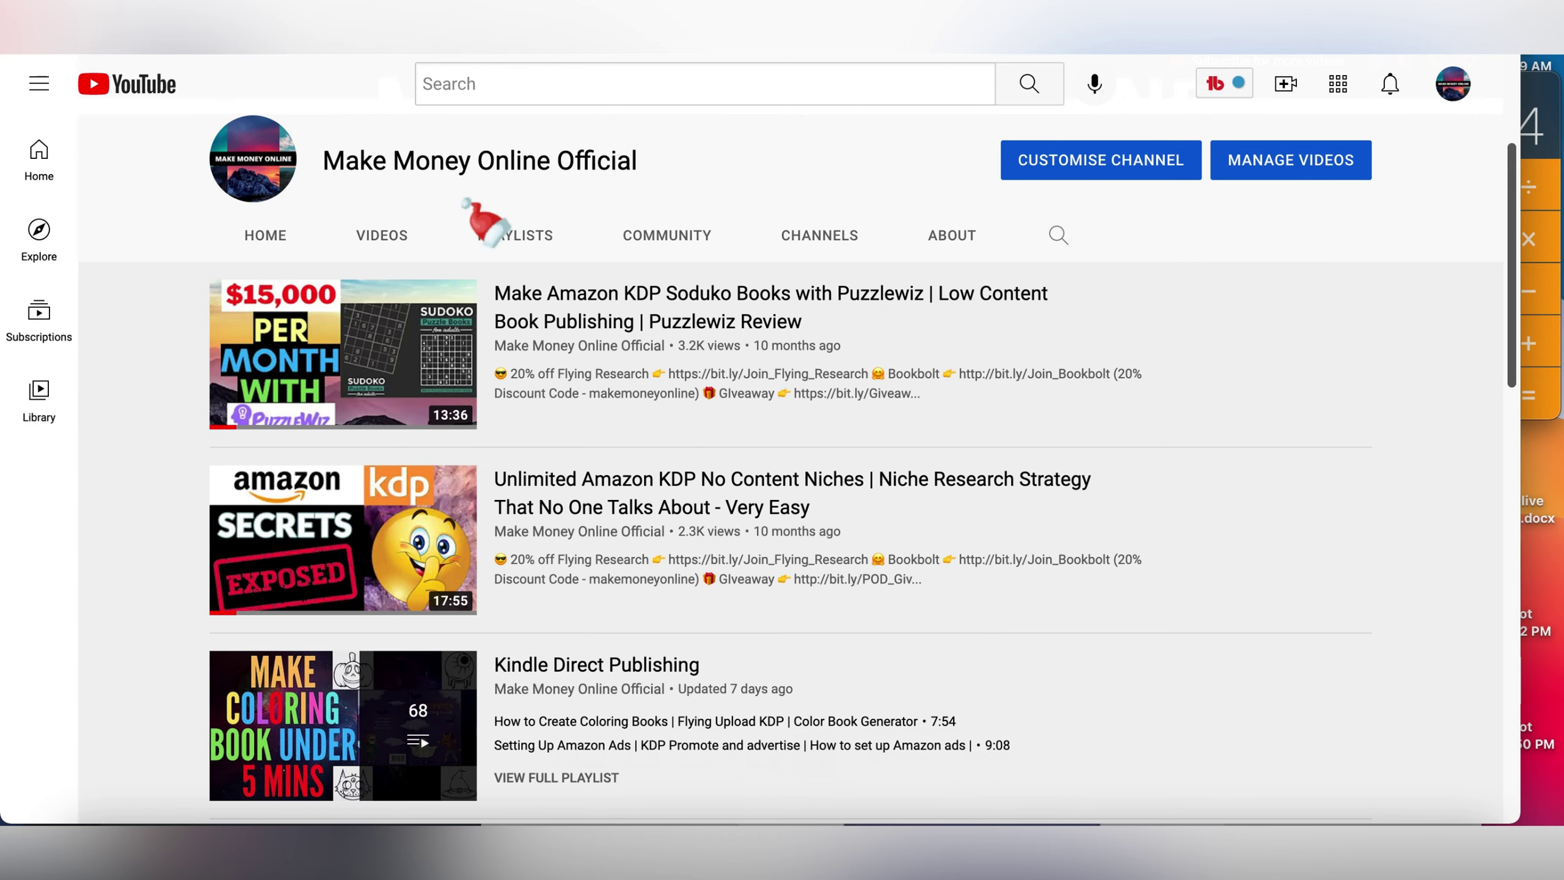
pyautogui.click(521, 237)
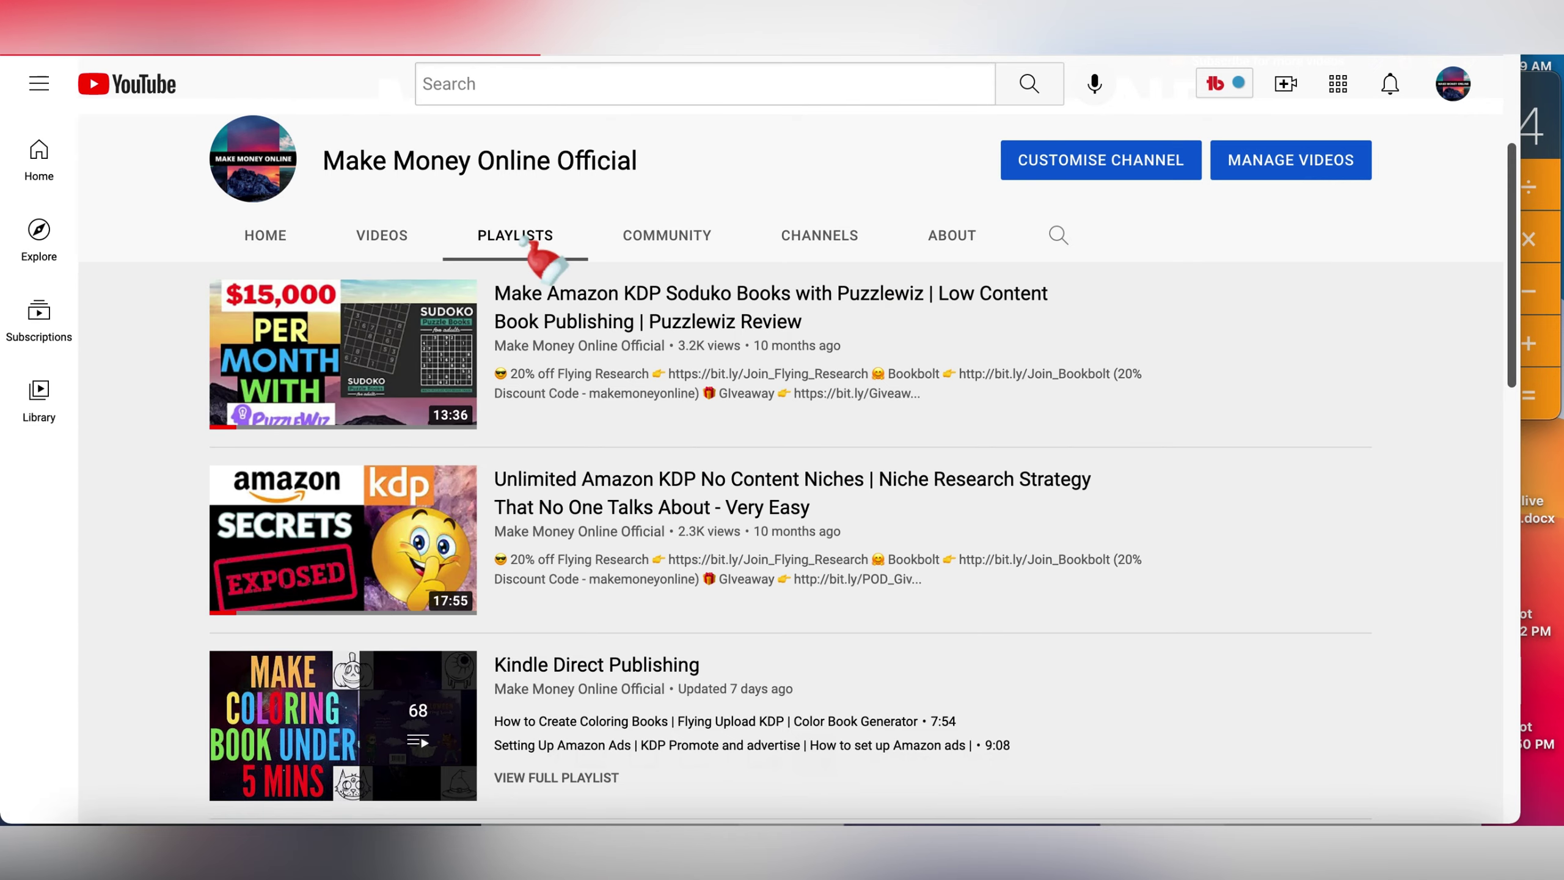
pyautogui.scroll(-10, 1497, 659)
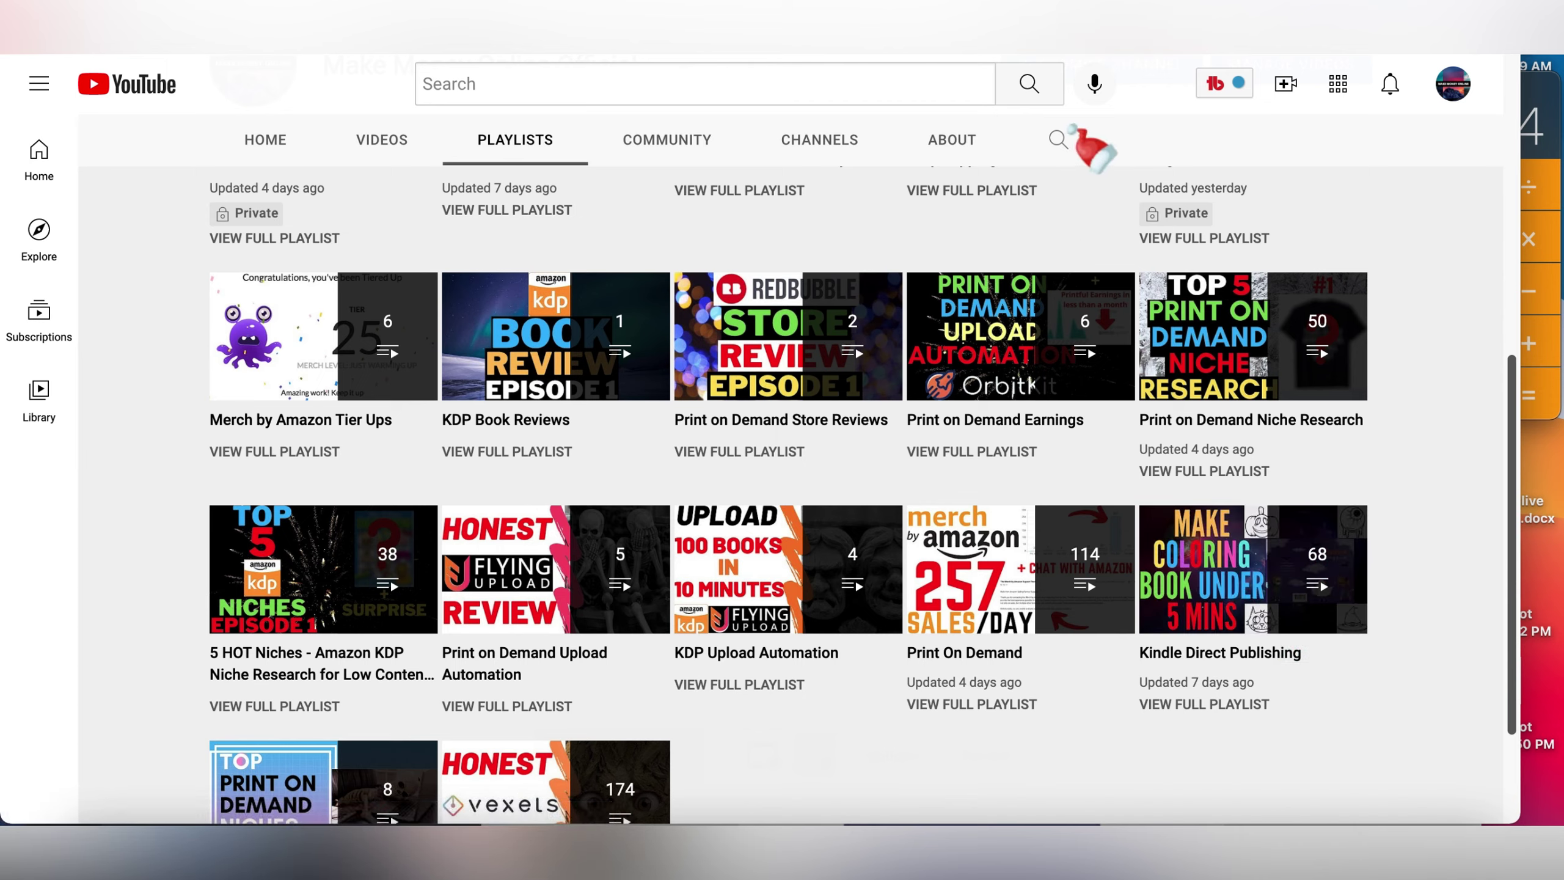
pyautogui.click(1059, 139)
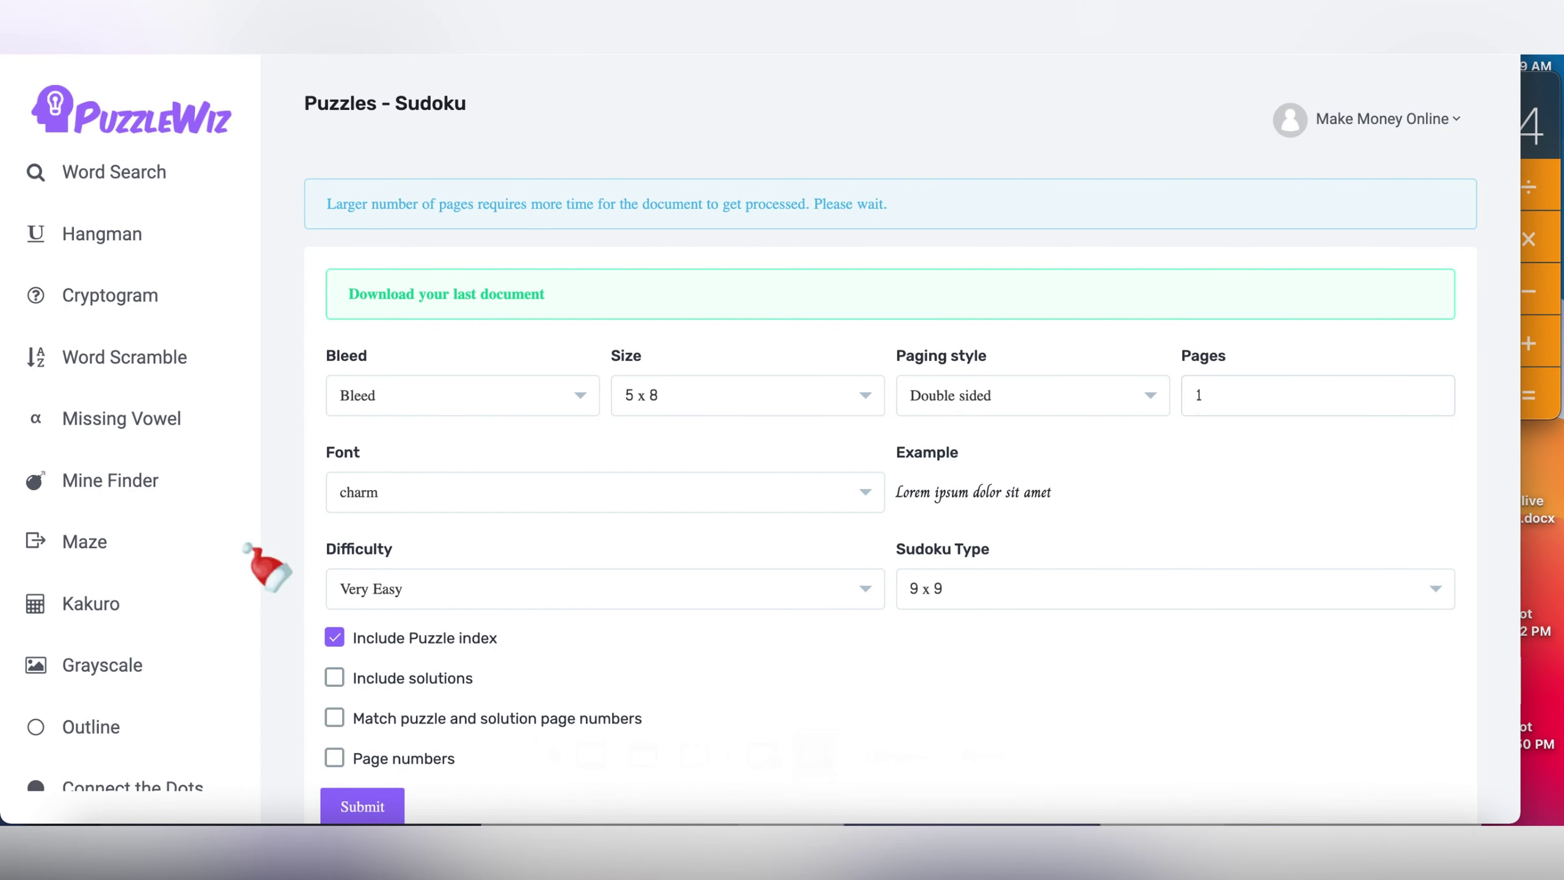
# Step: Open the bestseller's Look Inside sample and scroll to its dot-to-dot and maze pages
pyautogui.scroll(-1, 252, 677)
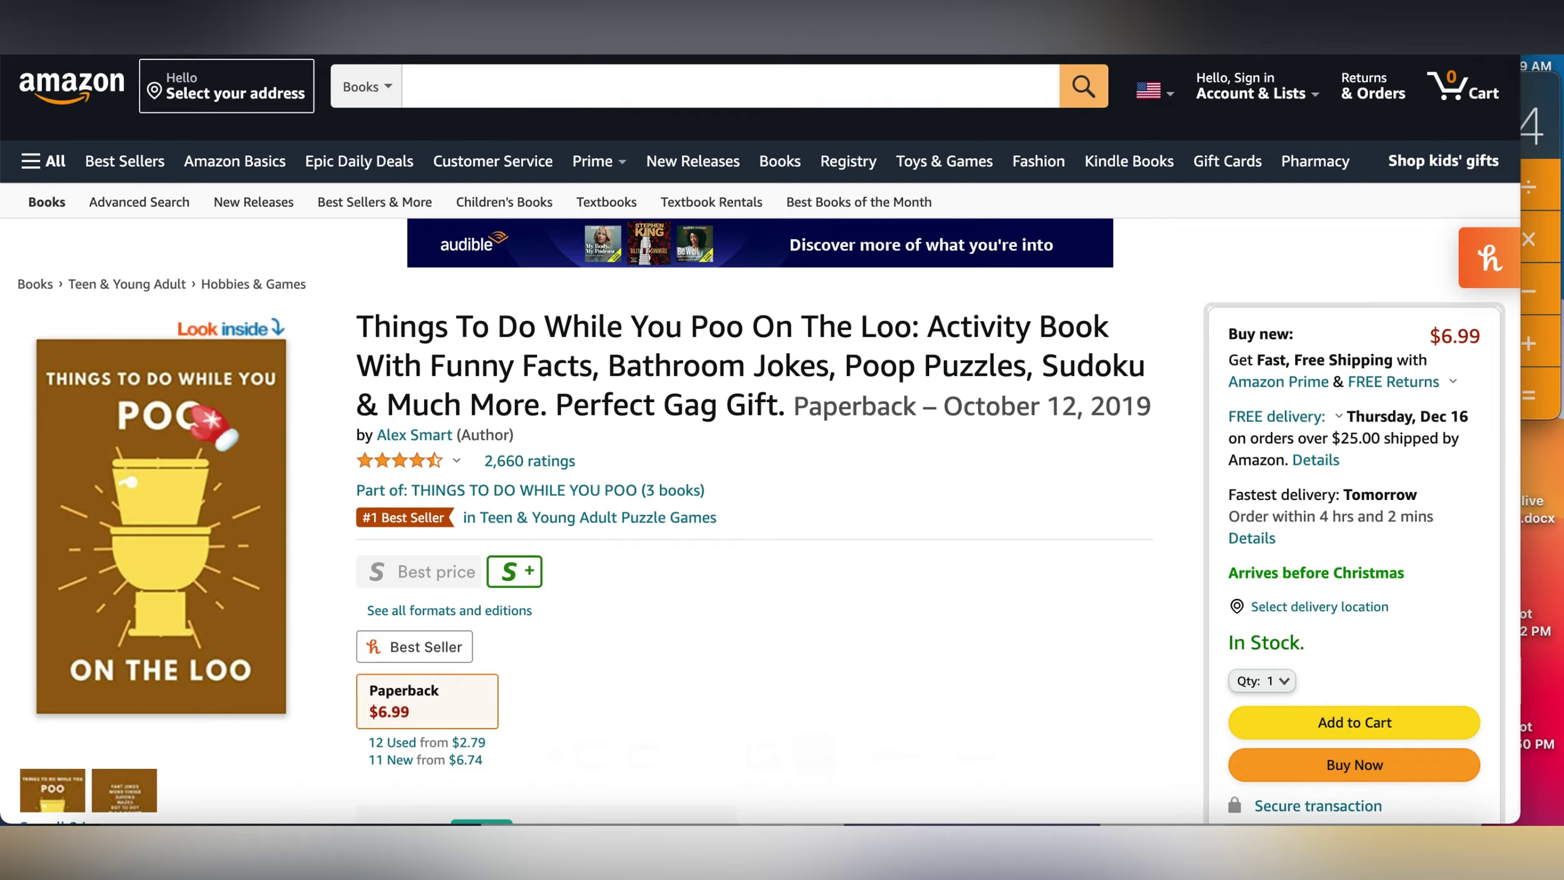
pyautogui.click(215, 425)
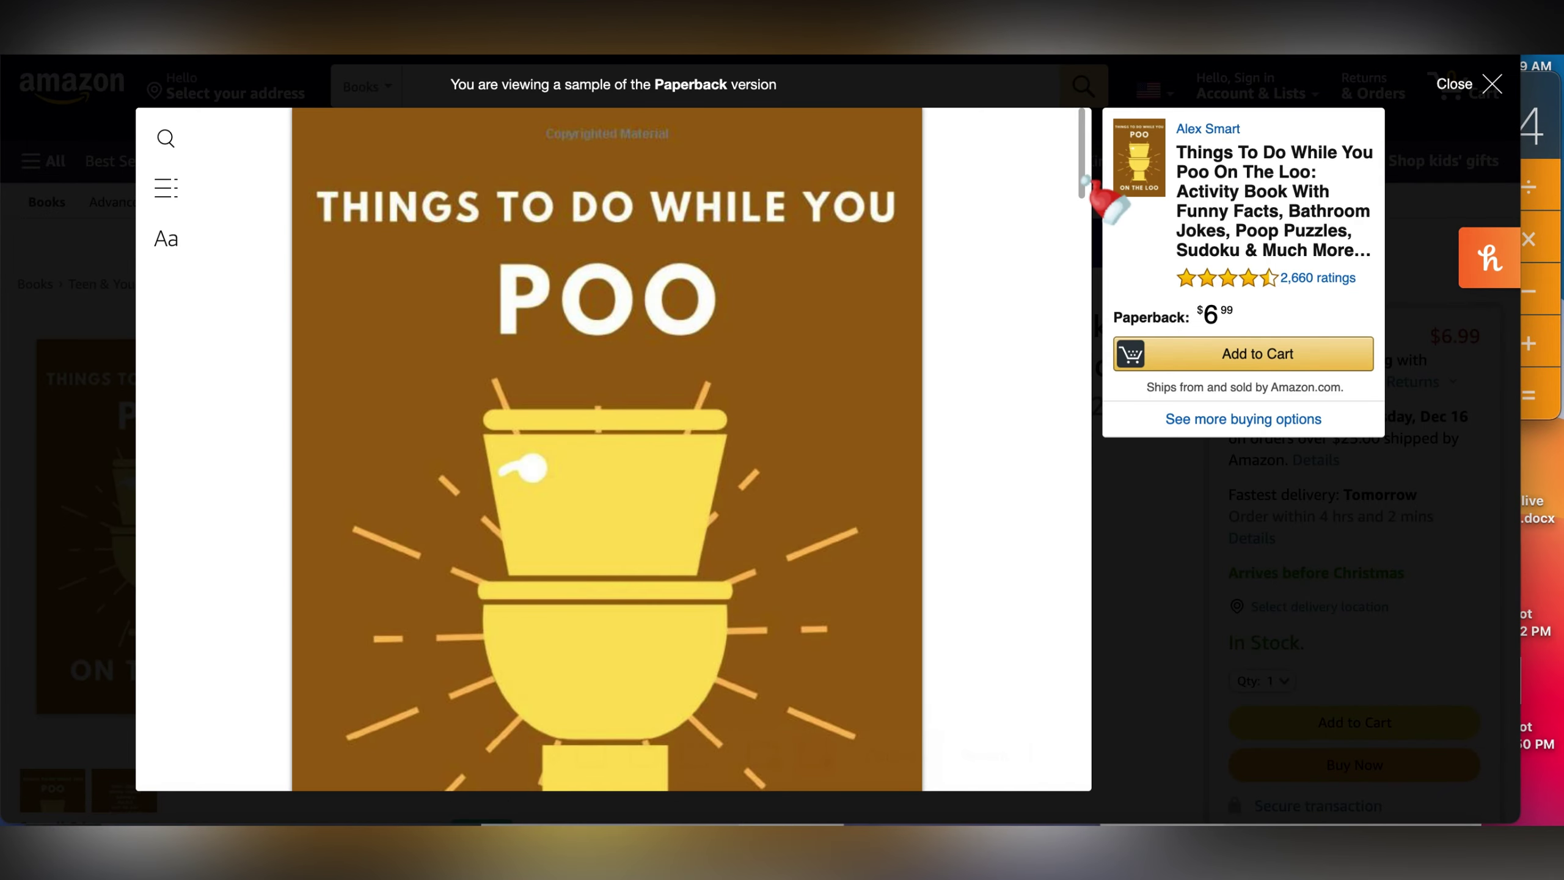
pyautogui.scroll(-5, 1084, 278)
pyautogui.moveTo(1084, 277); pyautogui.dragTo(1084, 413)
pyautogui.scroll(10, 1084, 413)
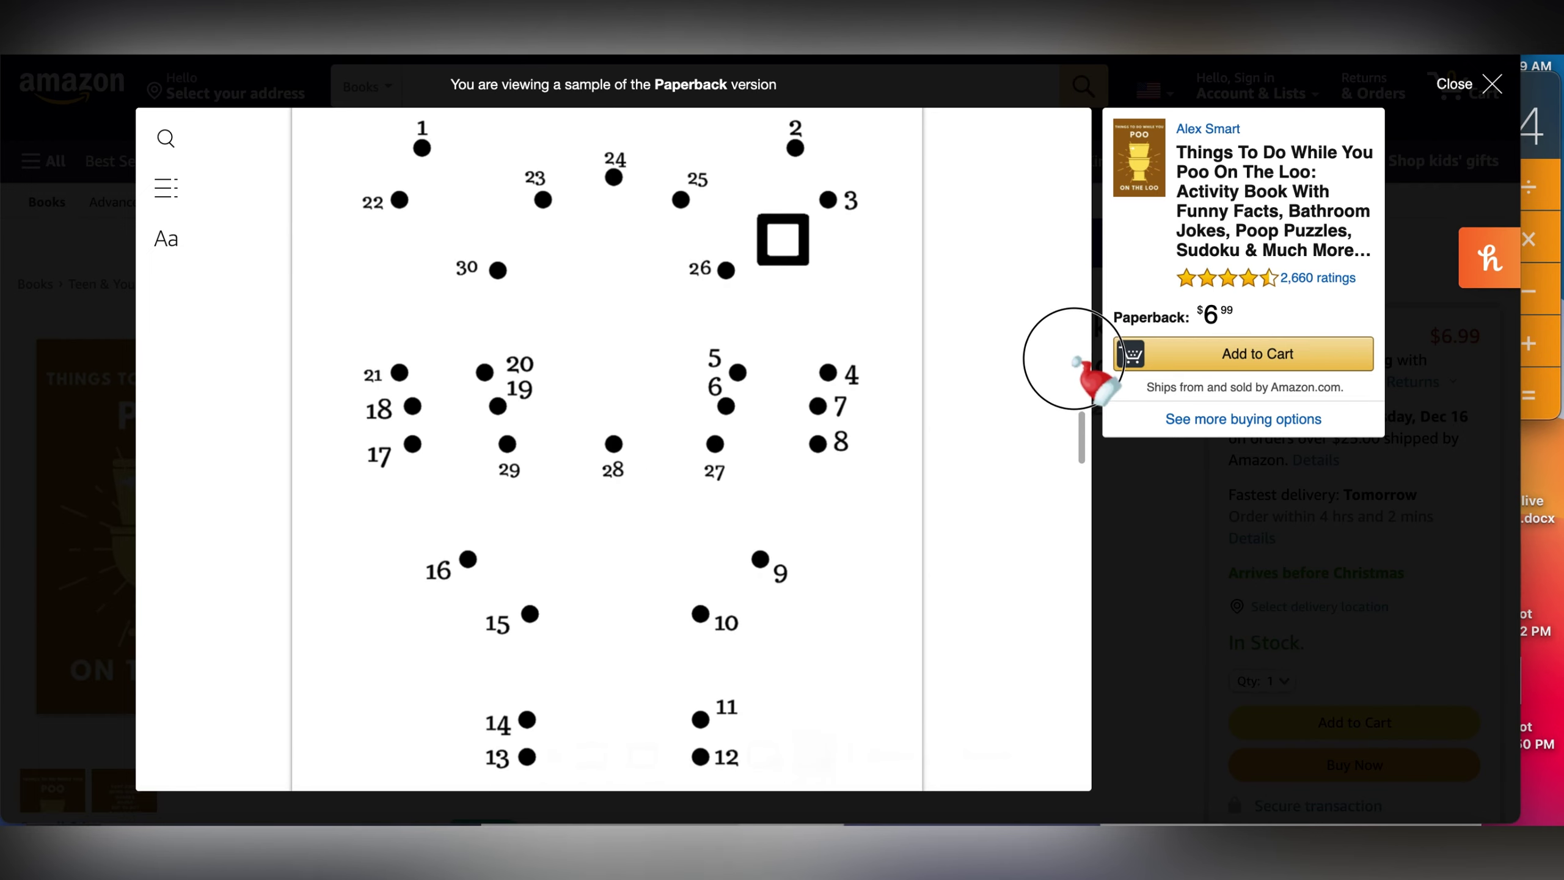
pyautogui.scroll(10, 1069, 312)
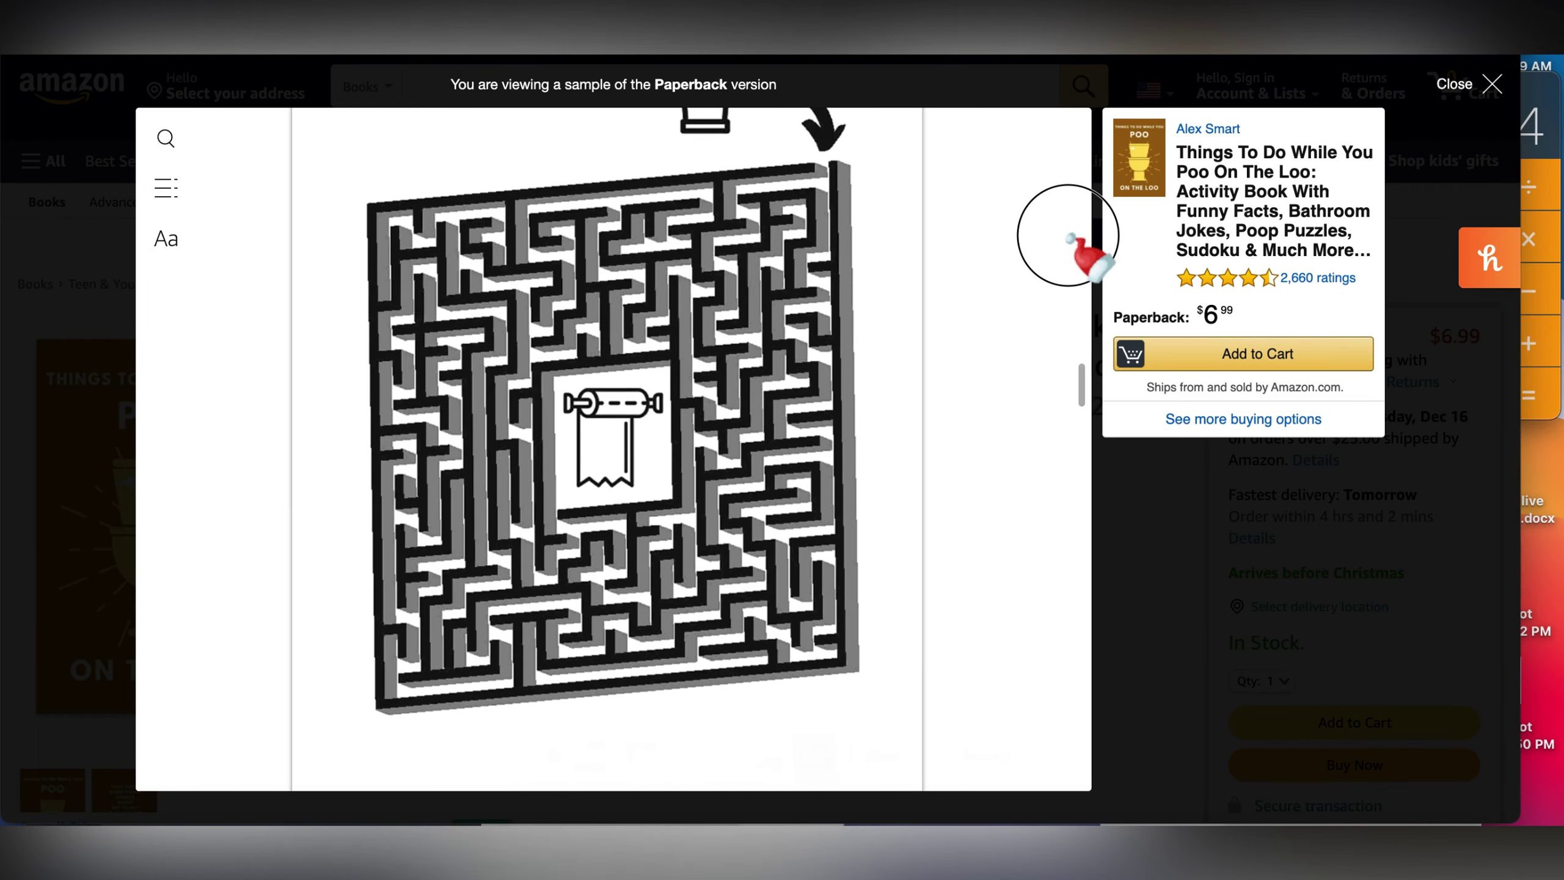
pyautogui.scroll(5, 1068, 236)
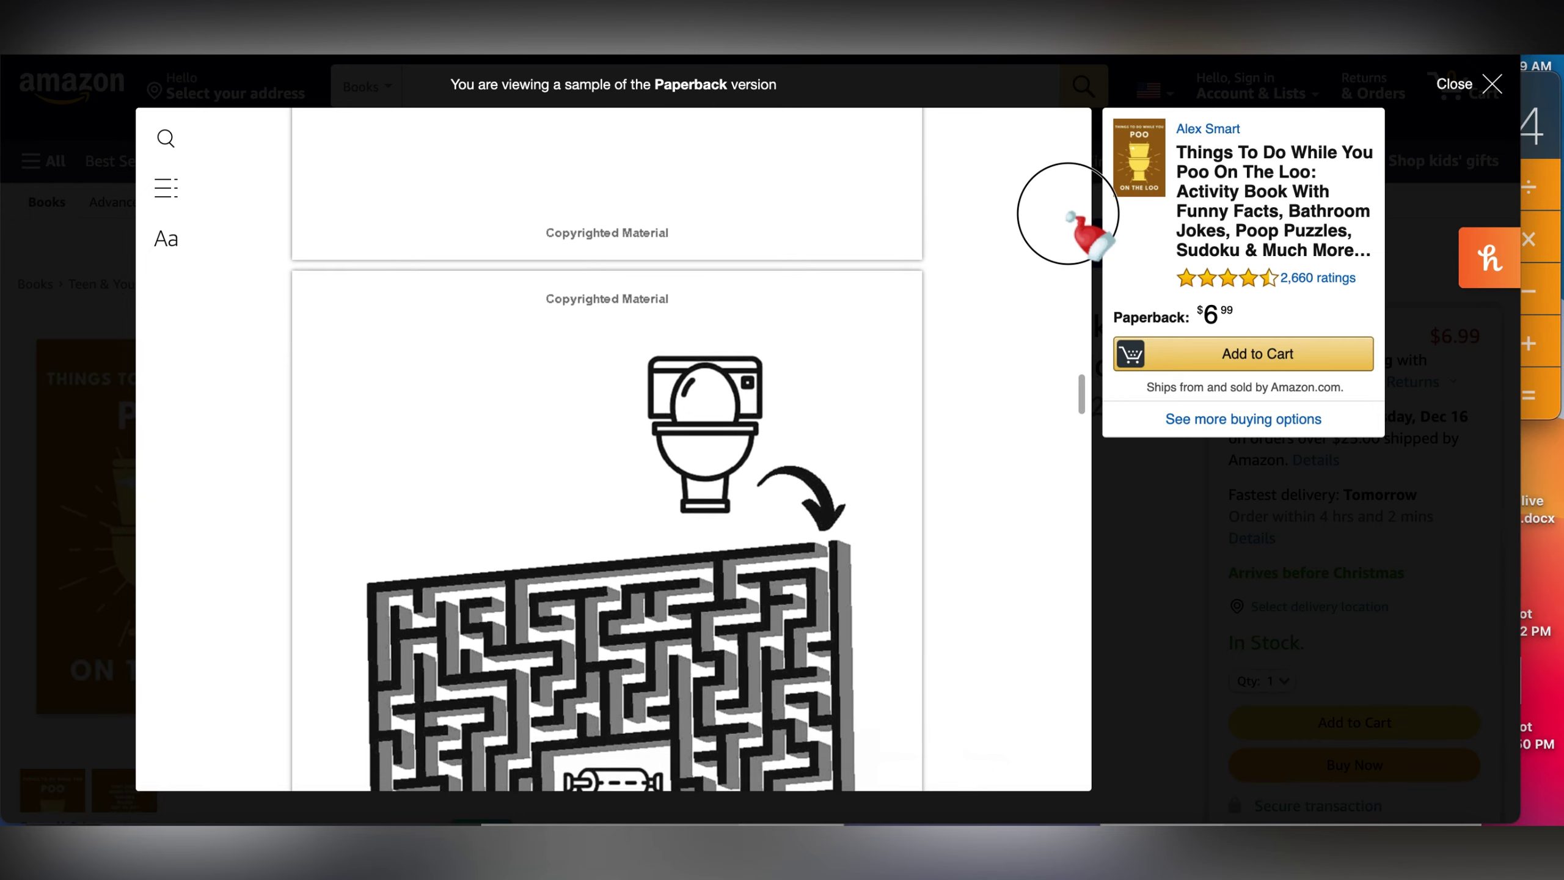
pyautogui.scroll(-6, 1069, 236)
pyautogui.scroll(2, 1069, 236)
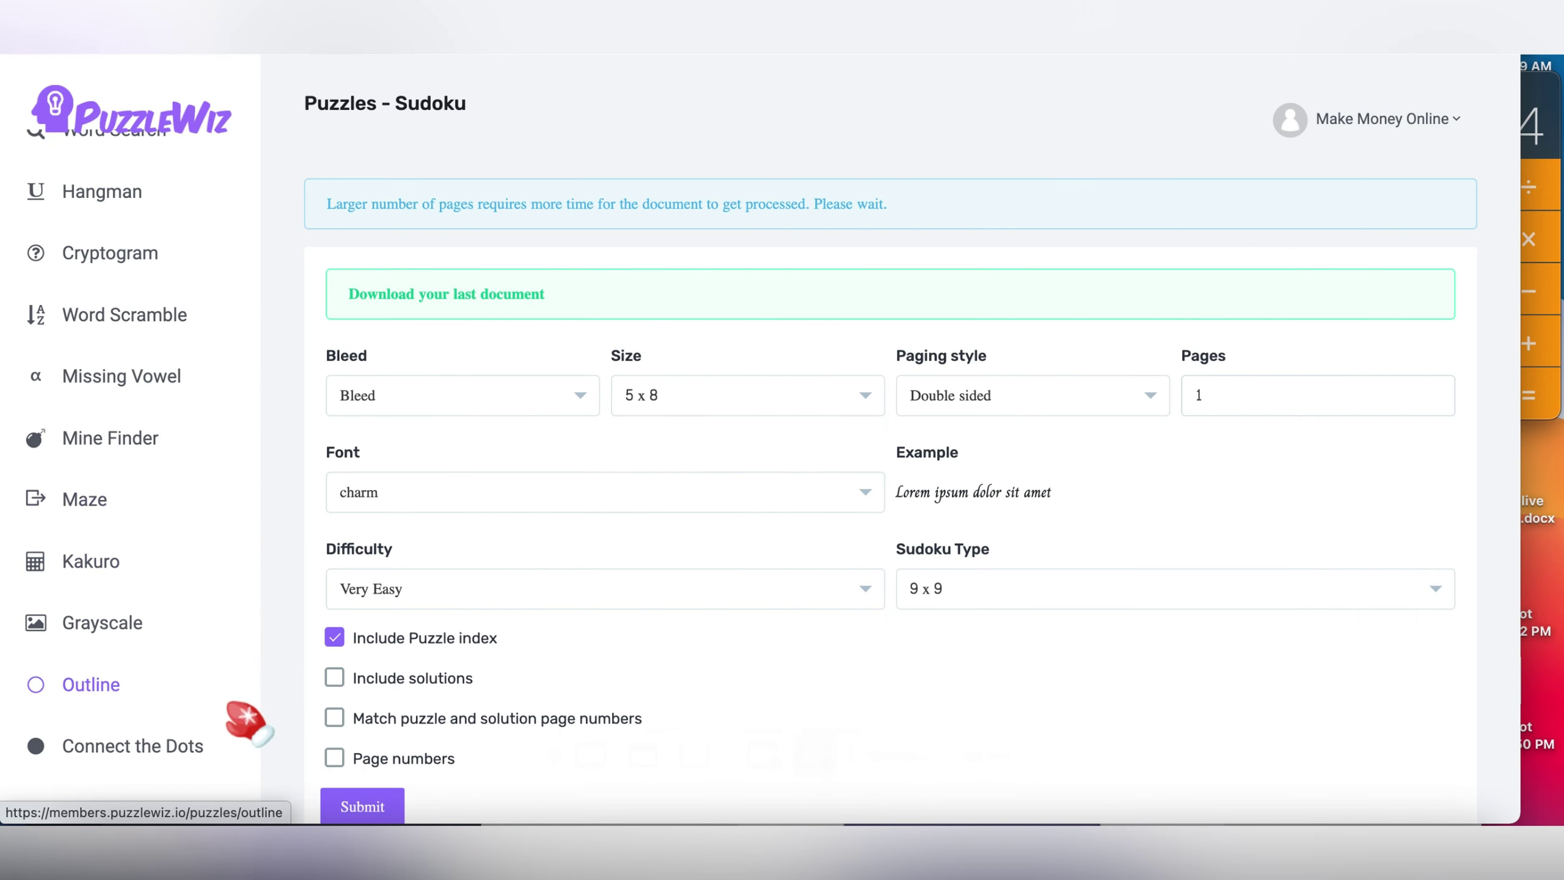
# Step: Scroll the Poo On The Loo Look Inside preview back up to the bathroom word search and Bathroom title page
pyautogui.click(107, 502)
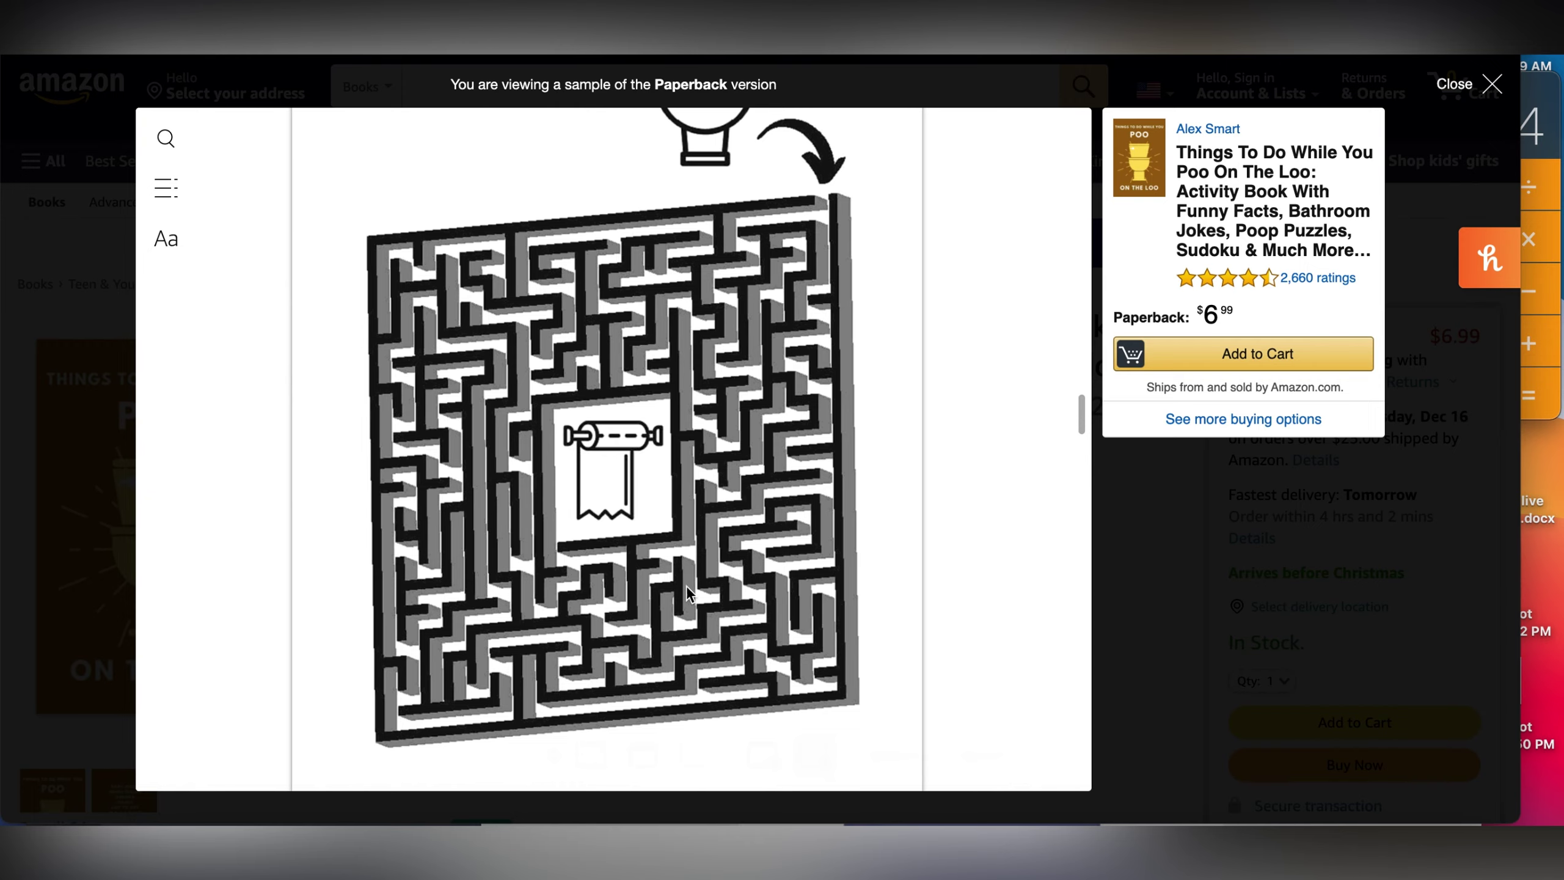
pyautogui.moveTo(1081, 426); pyautogui.dragTo(1070, 474)
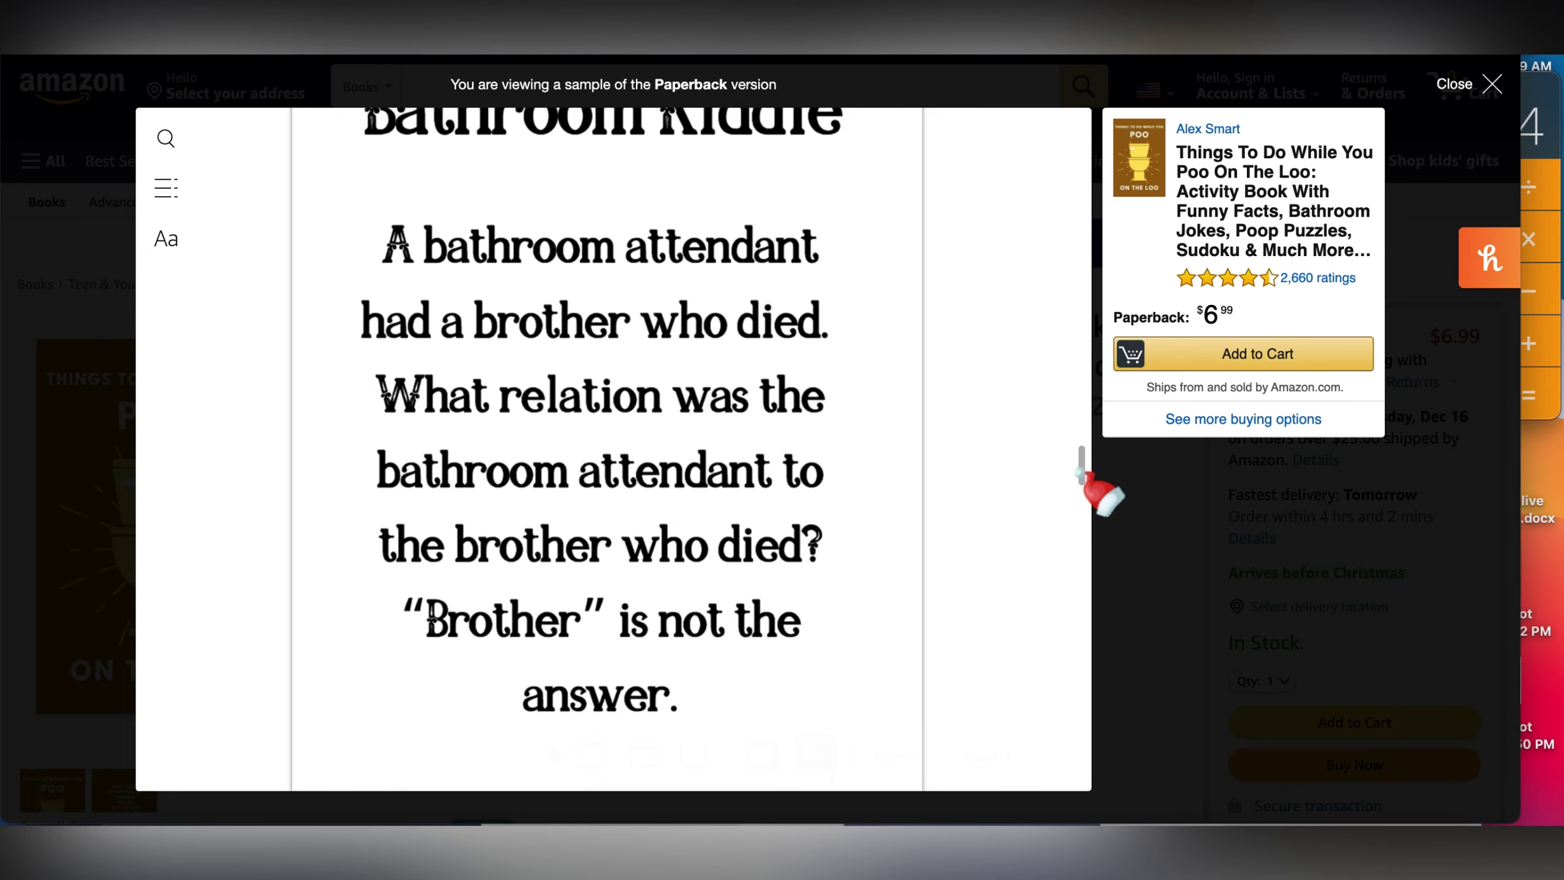
pyautogui.moveTo(1081, 468); pyautogui.dragTo(1081, 487)
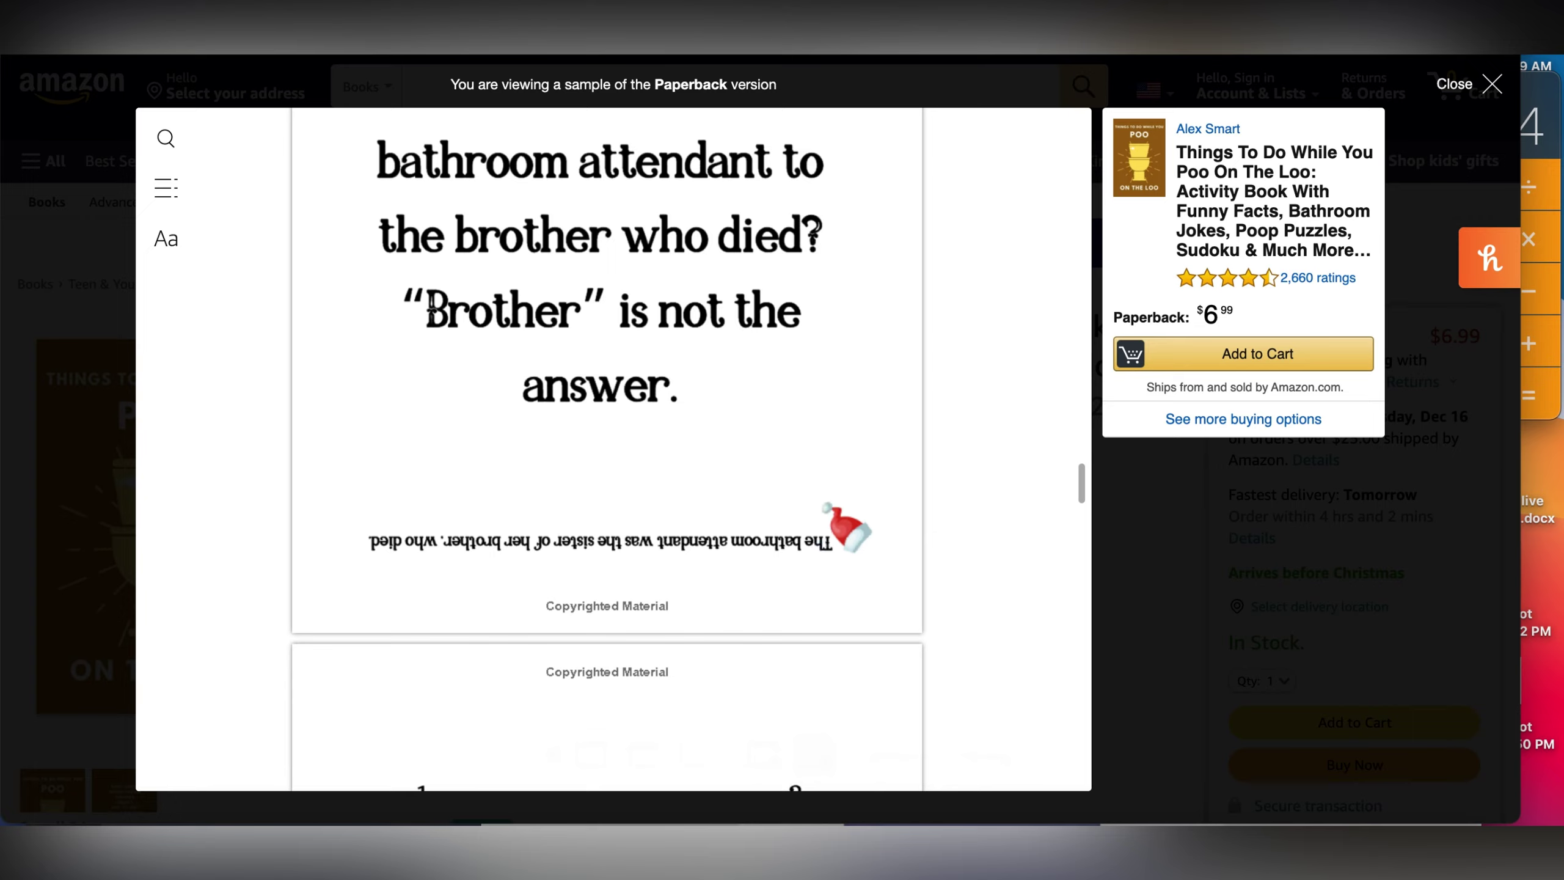
pyautogui.moveTo(1082, 487); pyautogui.dragTo(1066, 333)
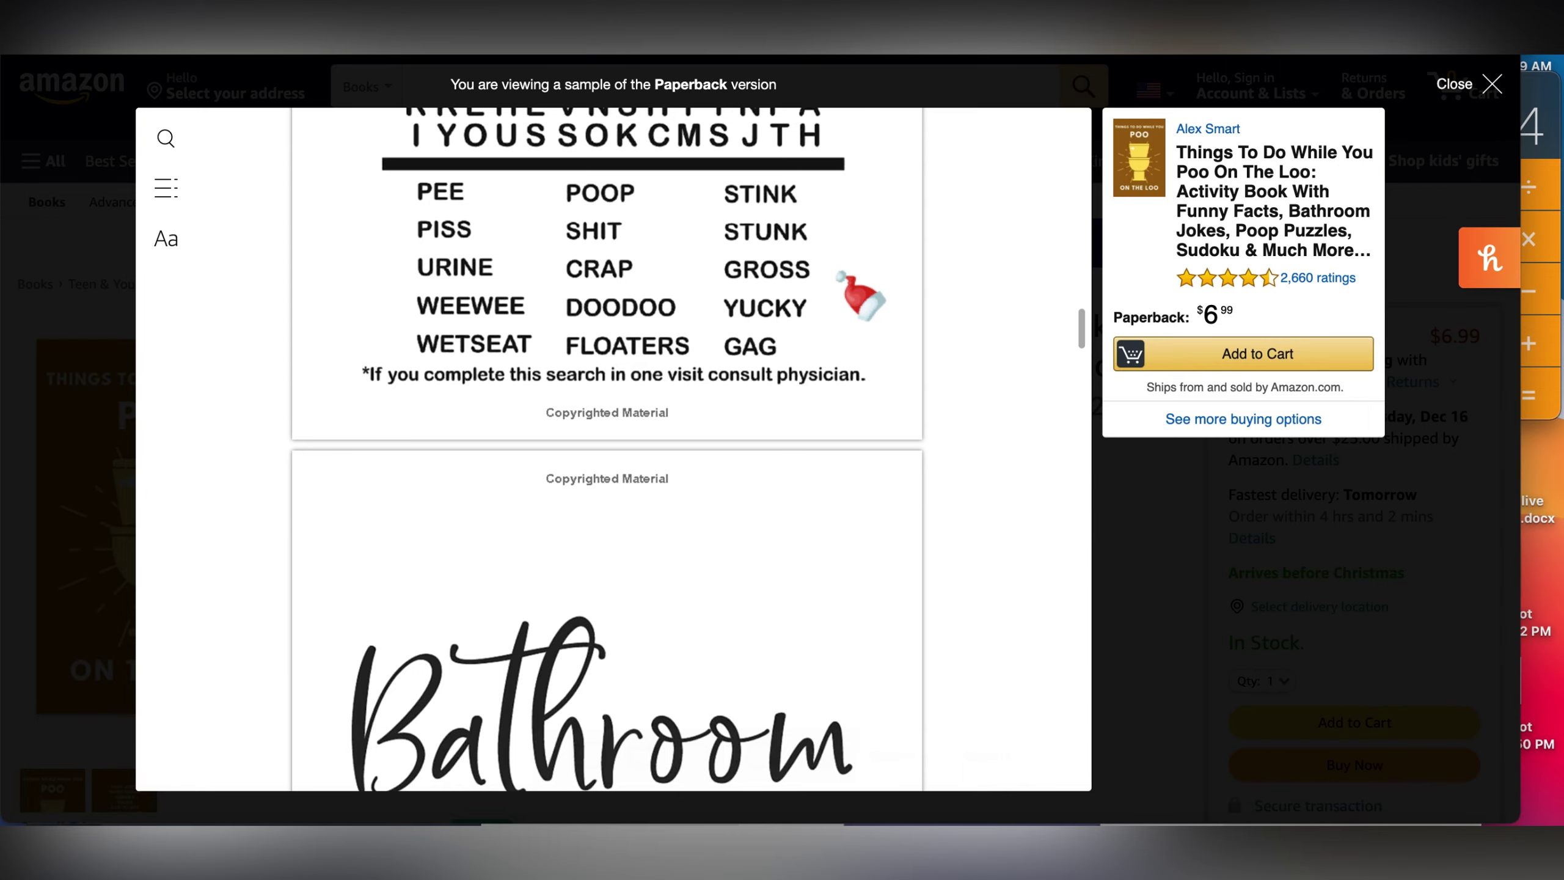
# Step: Page the preview down past the riddle to the dot-to-dot puzzle, then open PuzzleWiz's Mine Finder generator
pyautogui.moveTo(1086, 336); pyautogui.dragTo(1083, 476)
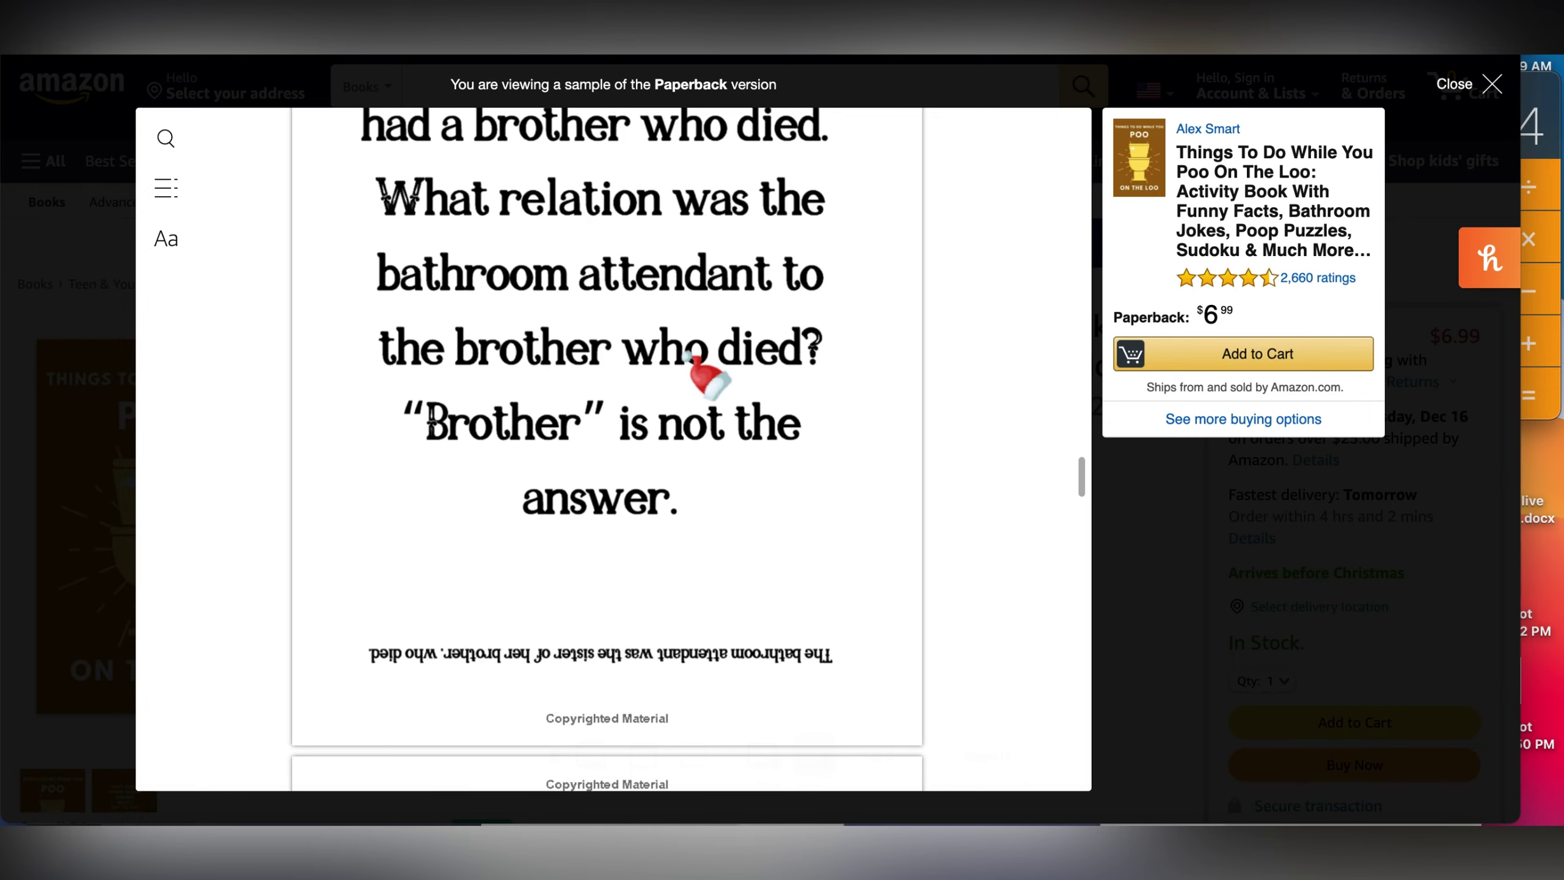
pyautogui.scroll(1, 1084, 475)
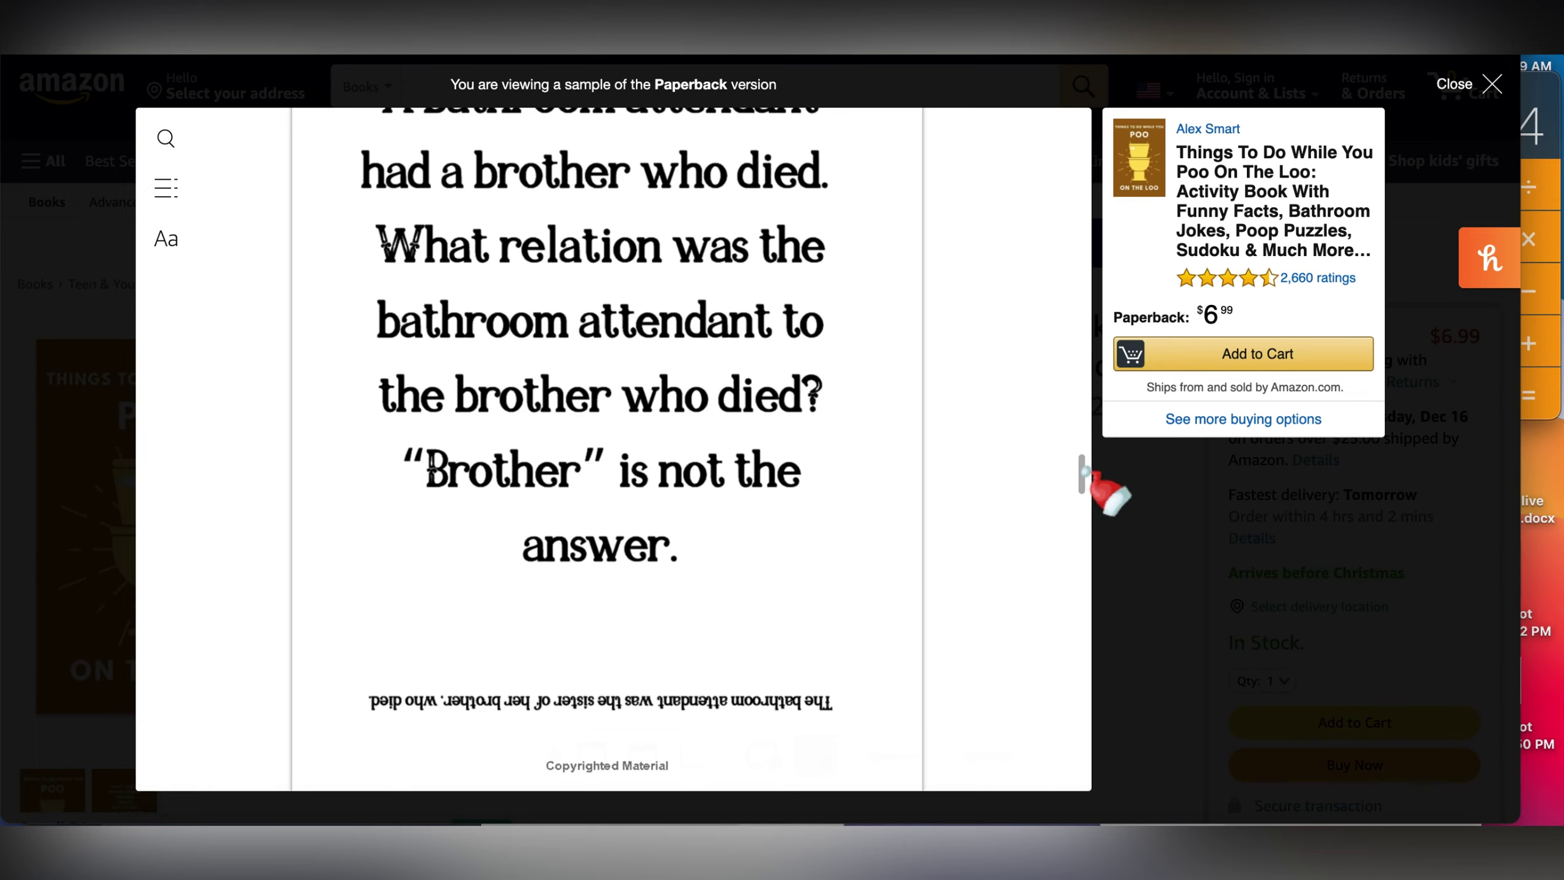
pyautogui.moveTo(1083, 487); pyautogui.dragTo(1079, 540)
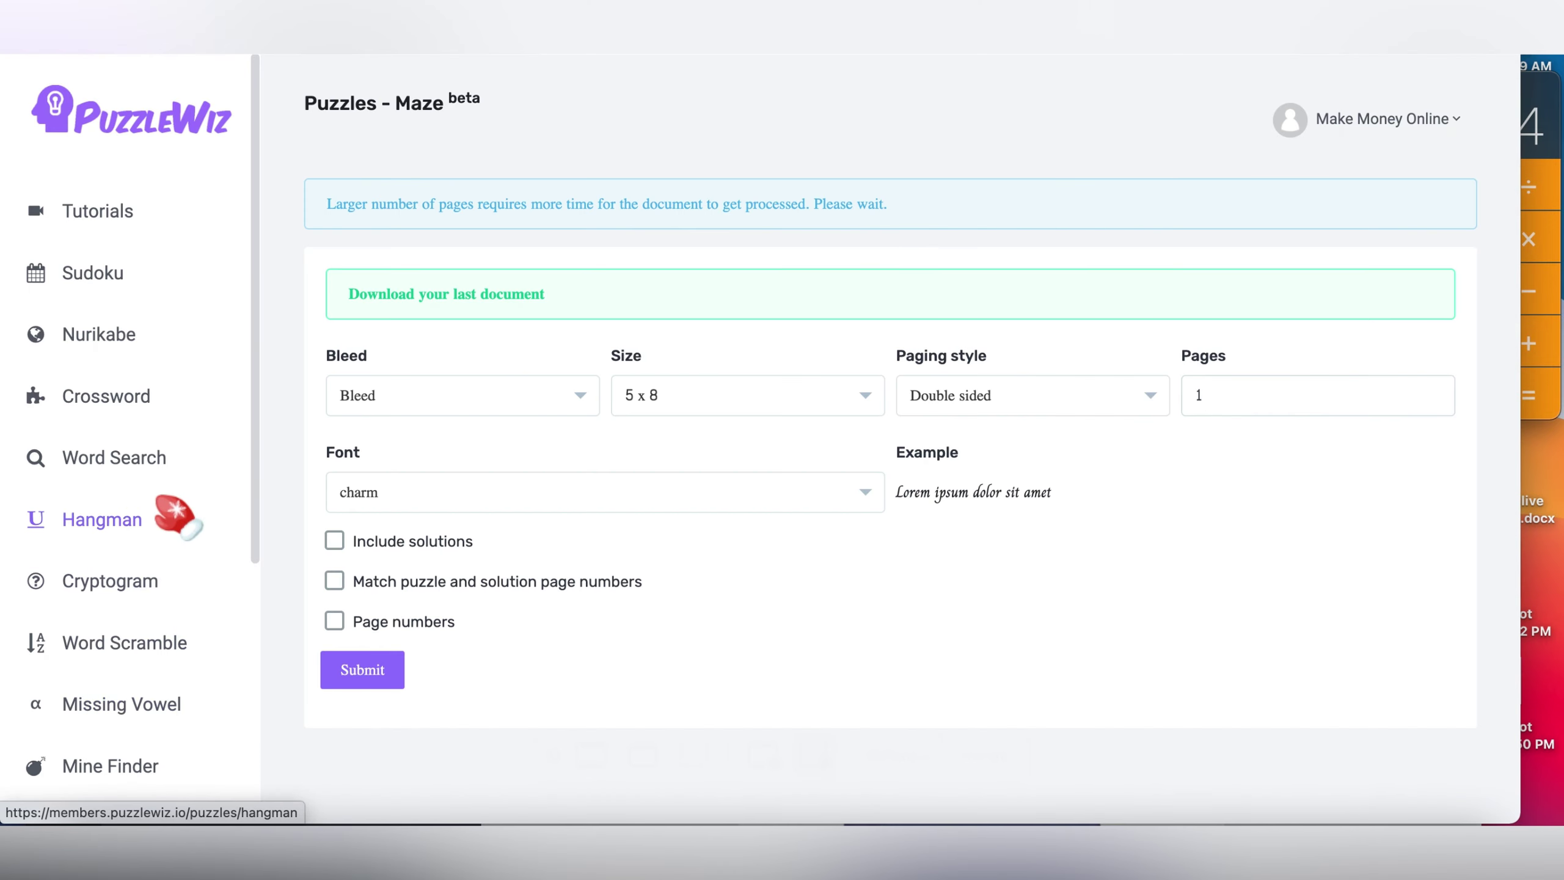
pyautogui.click(111, 765)
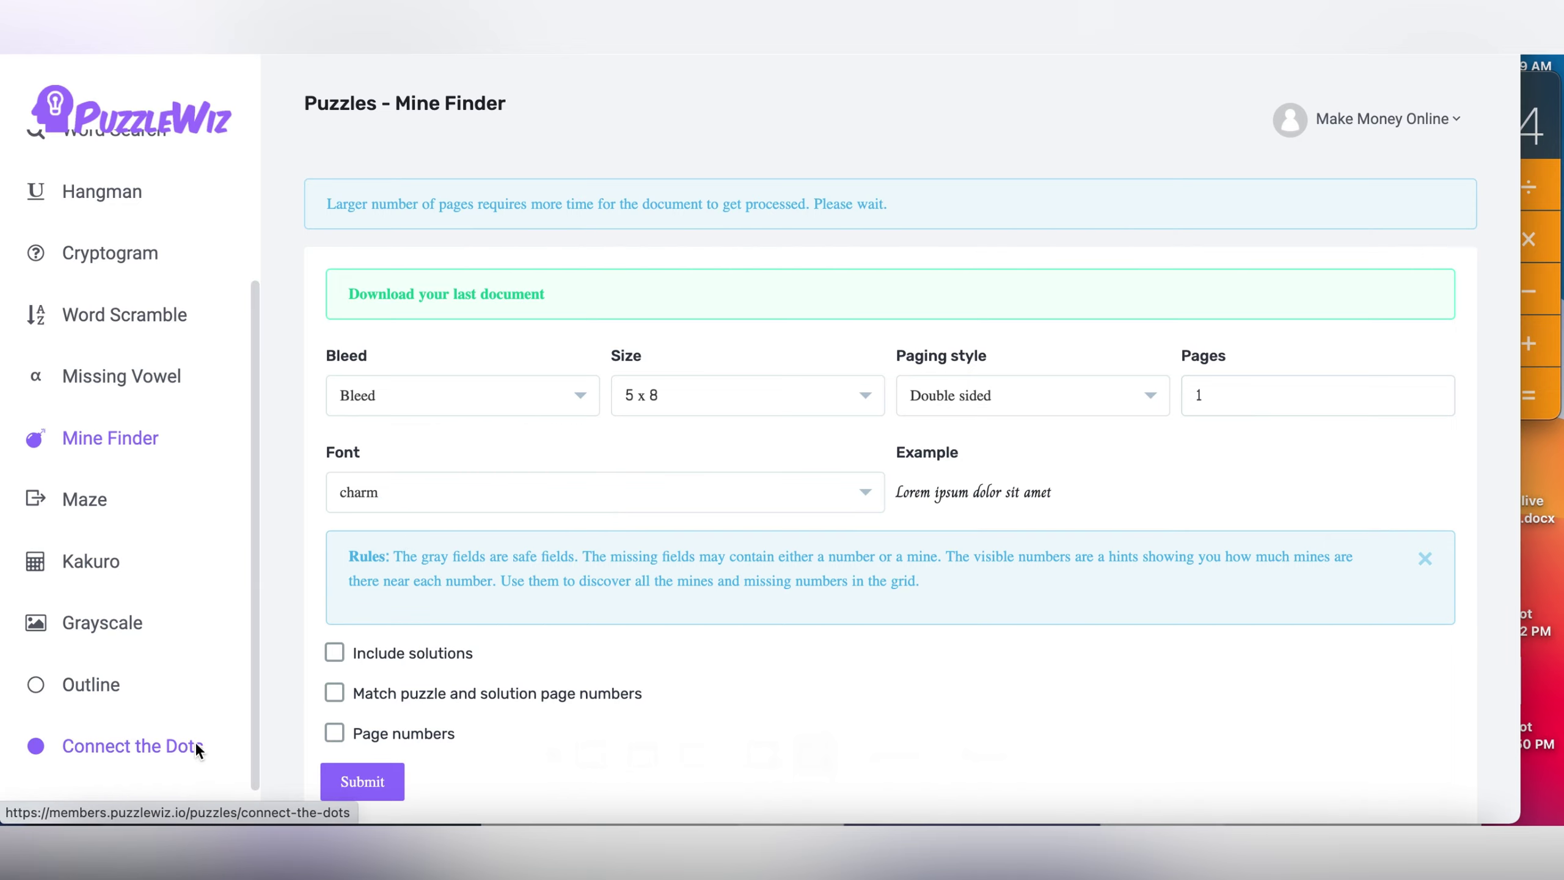
# Step: Set up Connect the Dots at 8.5 x 11, single sided, leaving the bleed setting unchanged
pyautogui.click(217, 736)
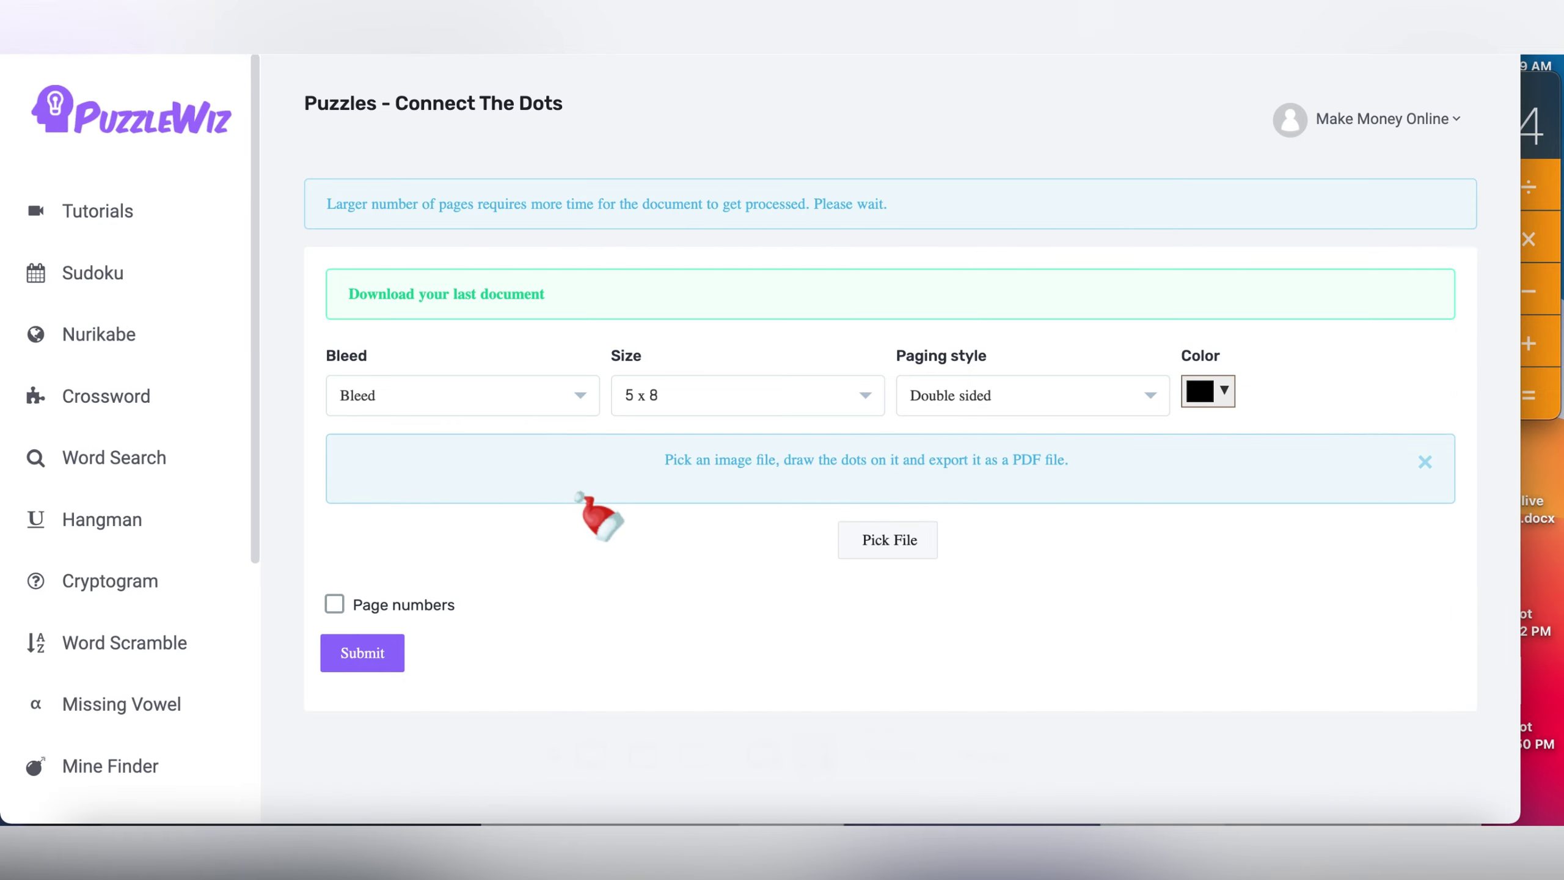
pyautogui.click(563, 399)
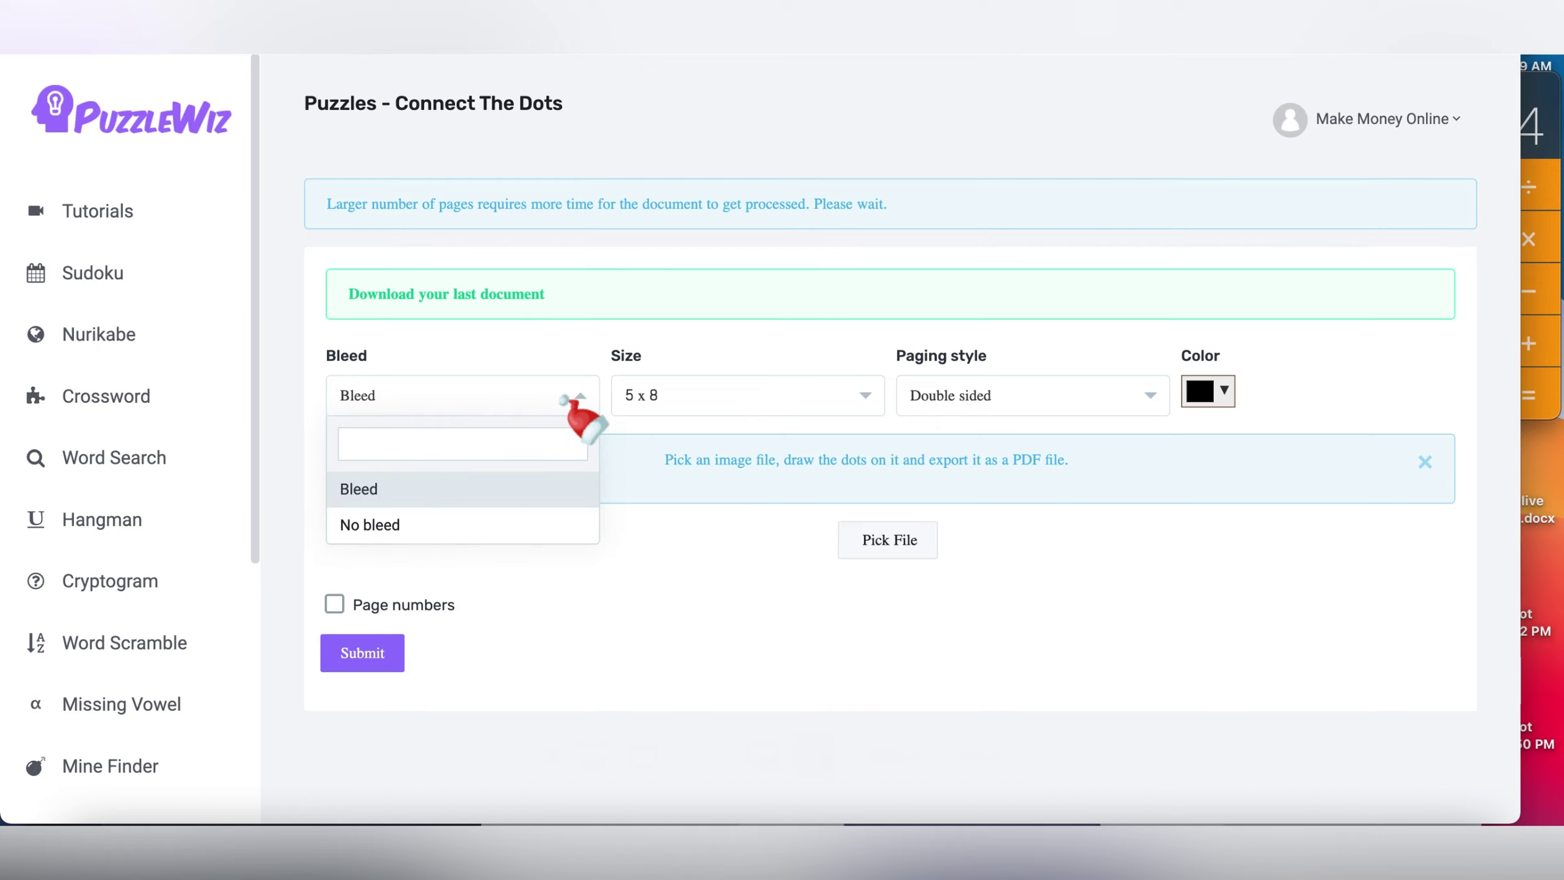
pyautogui.press('Escape')
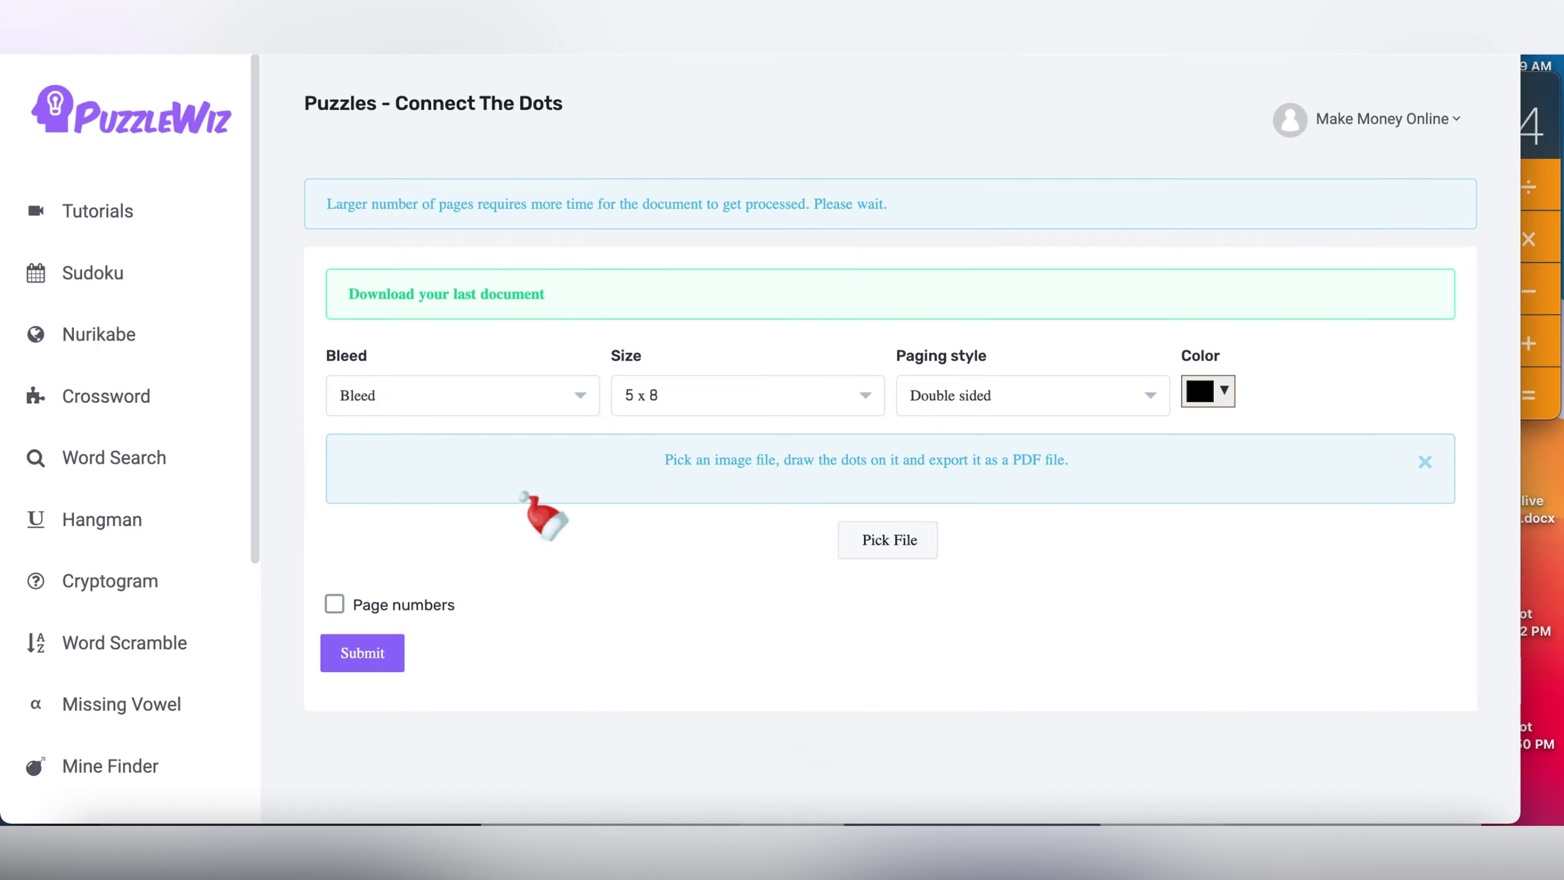
pyautogui.click(775, 386)
pyautogui.click(752, 561)
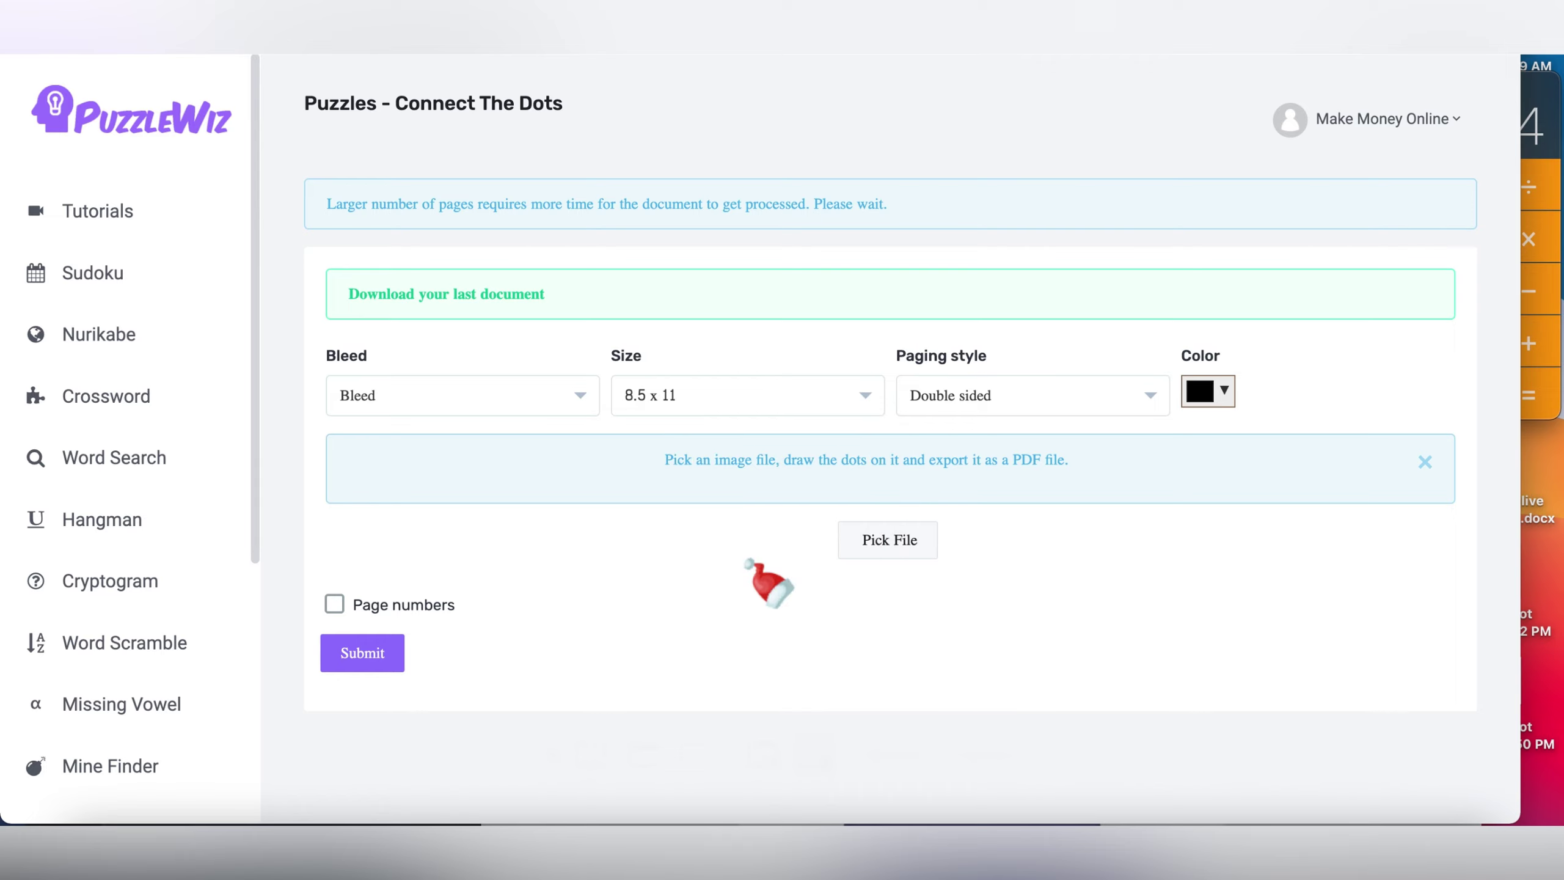
pyautogui.click(1087, 409)
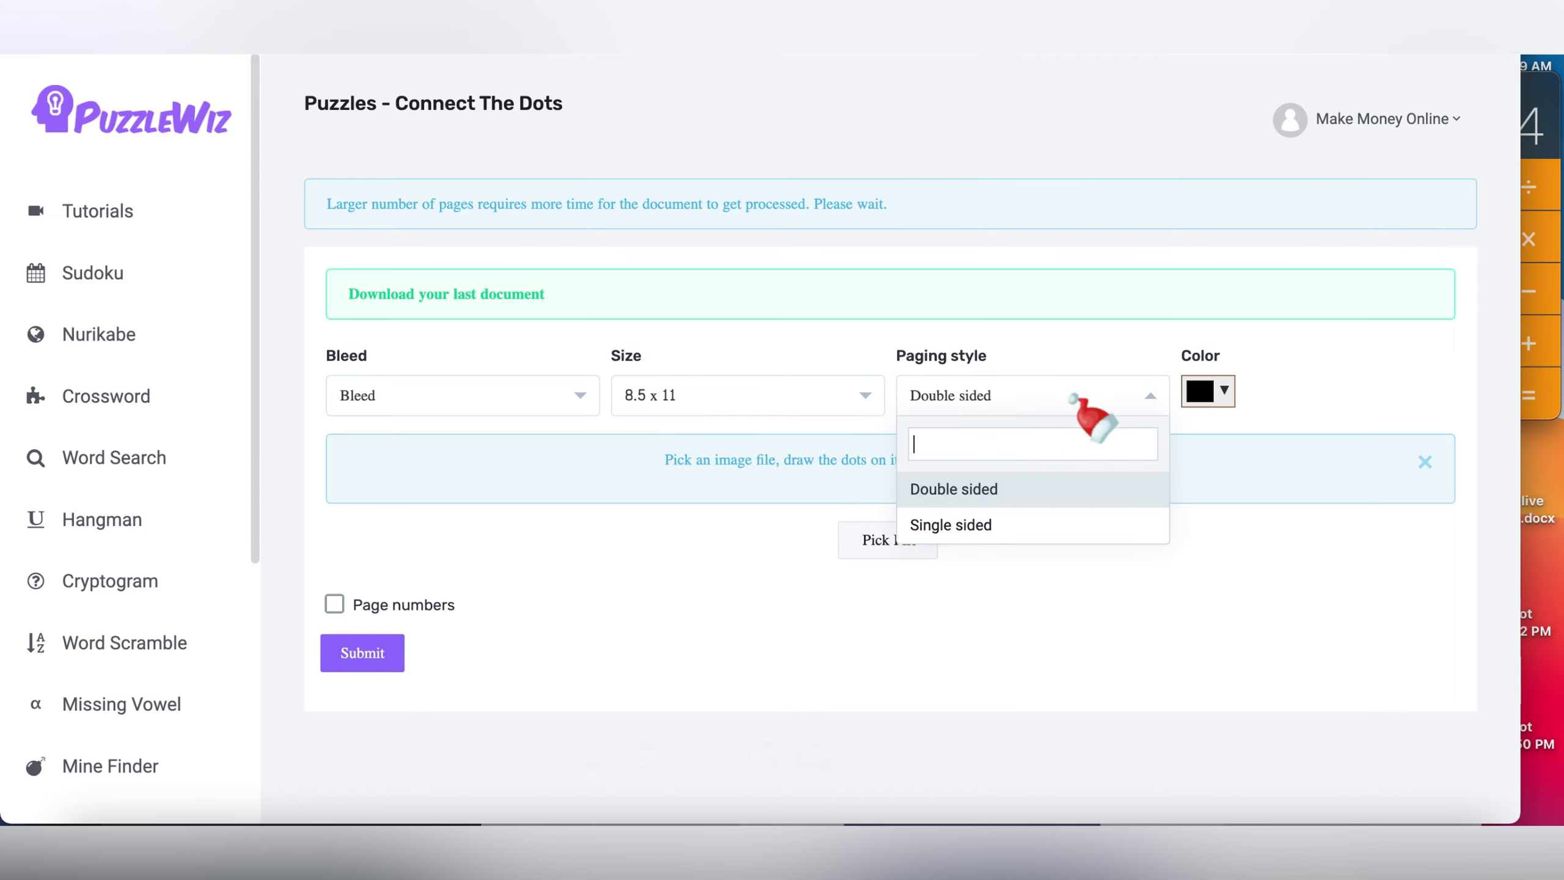
pyautogui.click(1042, 521)
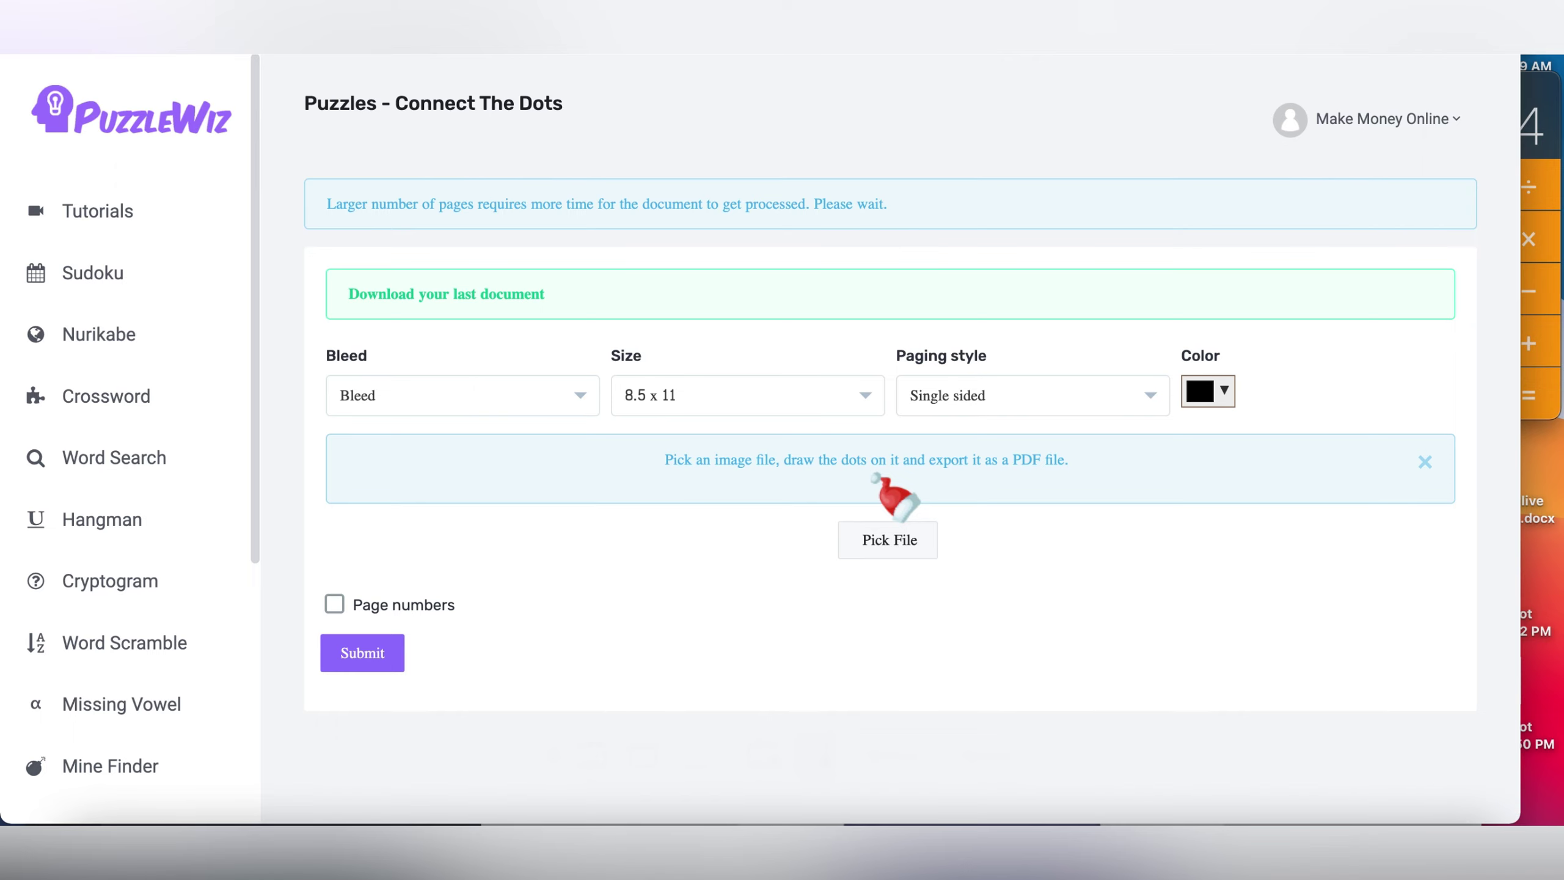
# Step: Skip the image, enable page numbers, generate the document, then go to the Crossword generator
pyautogui.click(893, 545)
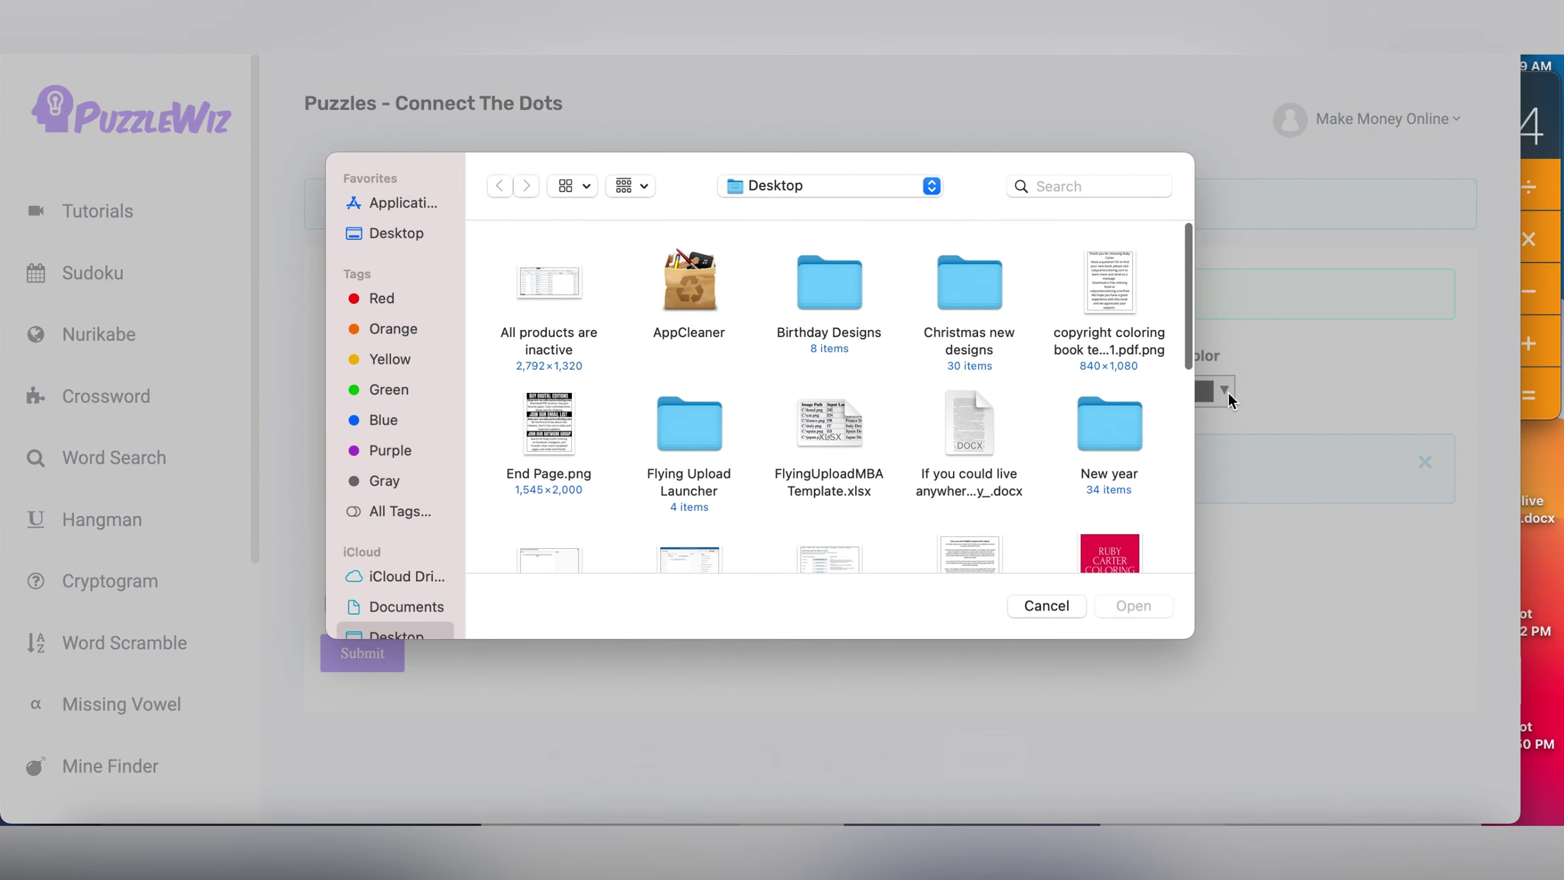
pyautogui.click(1046, 606)
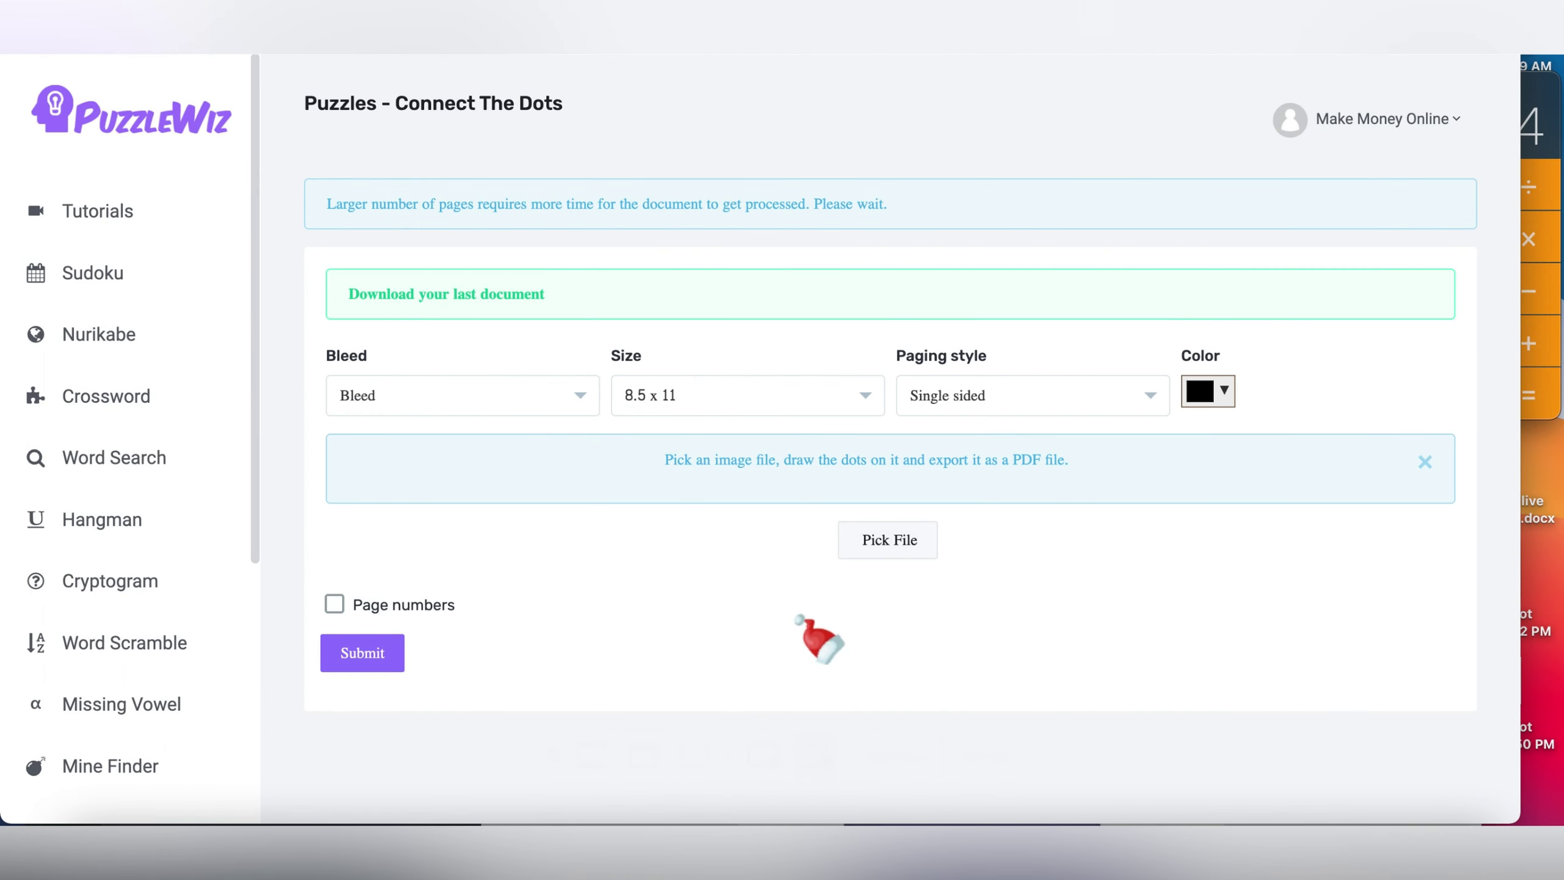
pyautogui.click(334, 604)
pyautogui.click(387, 664)
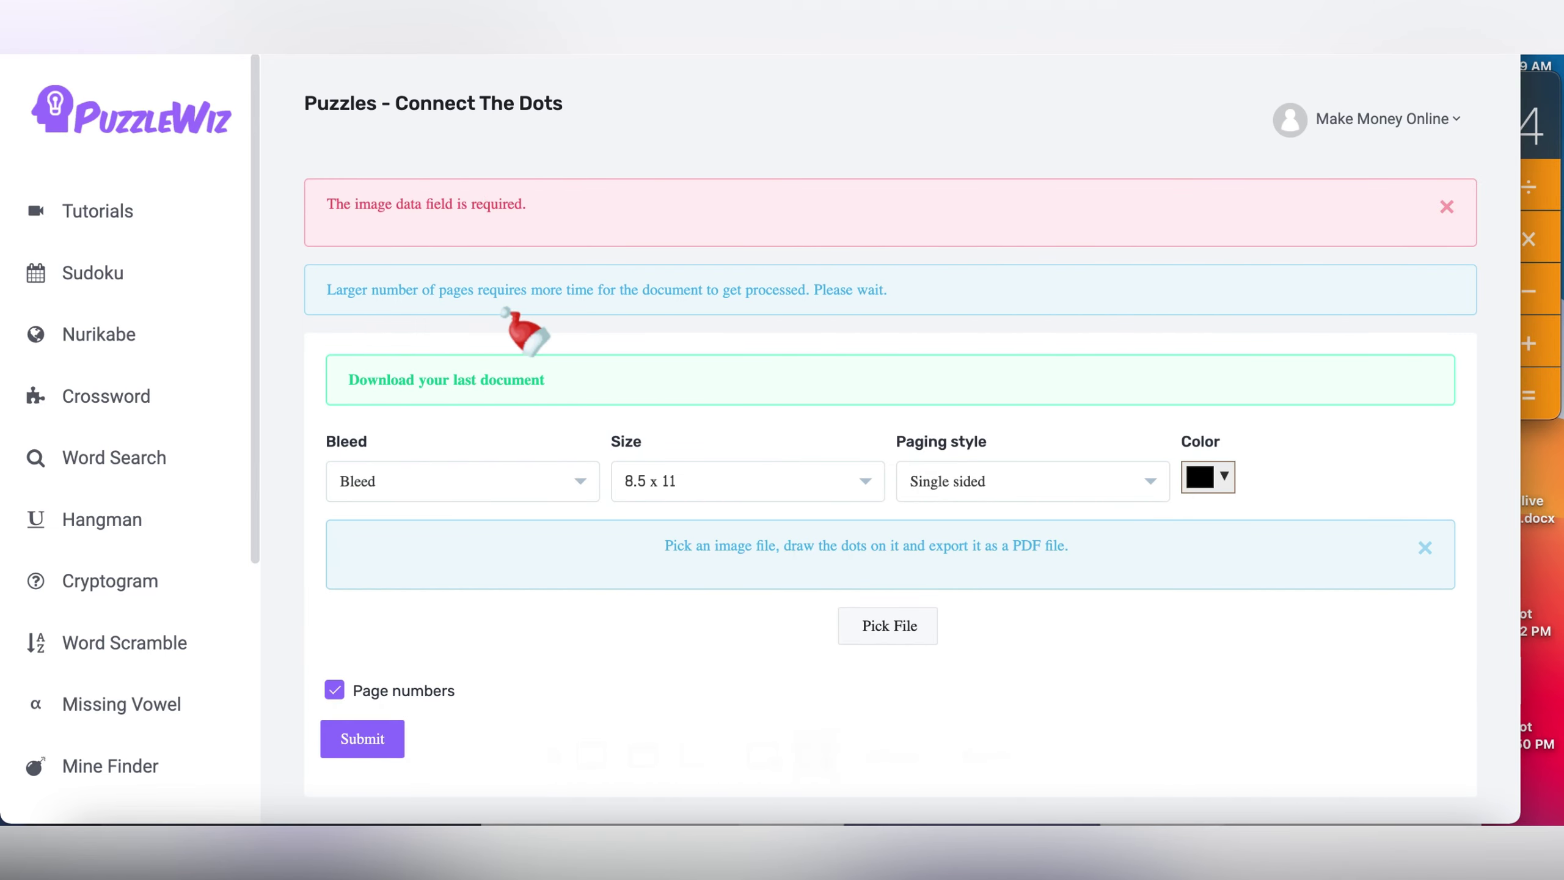
pyautogui.scroll(-2, 256, 542)
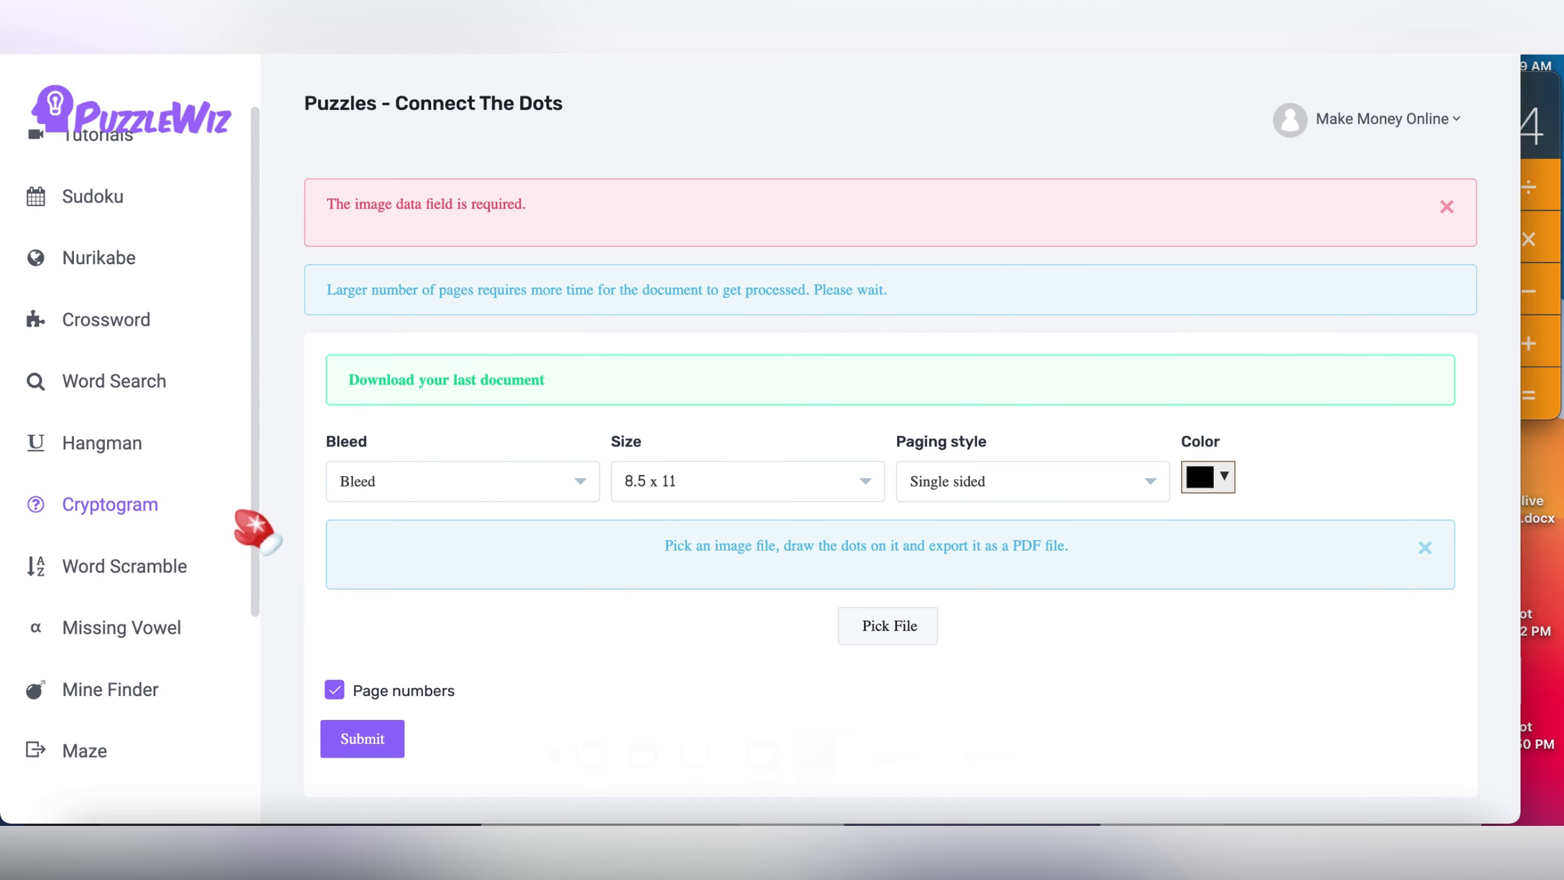
pyautogui.click(133, 317)
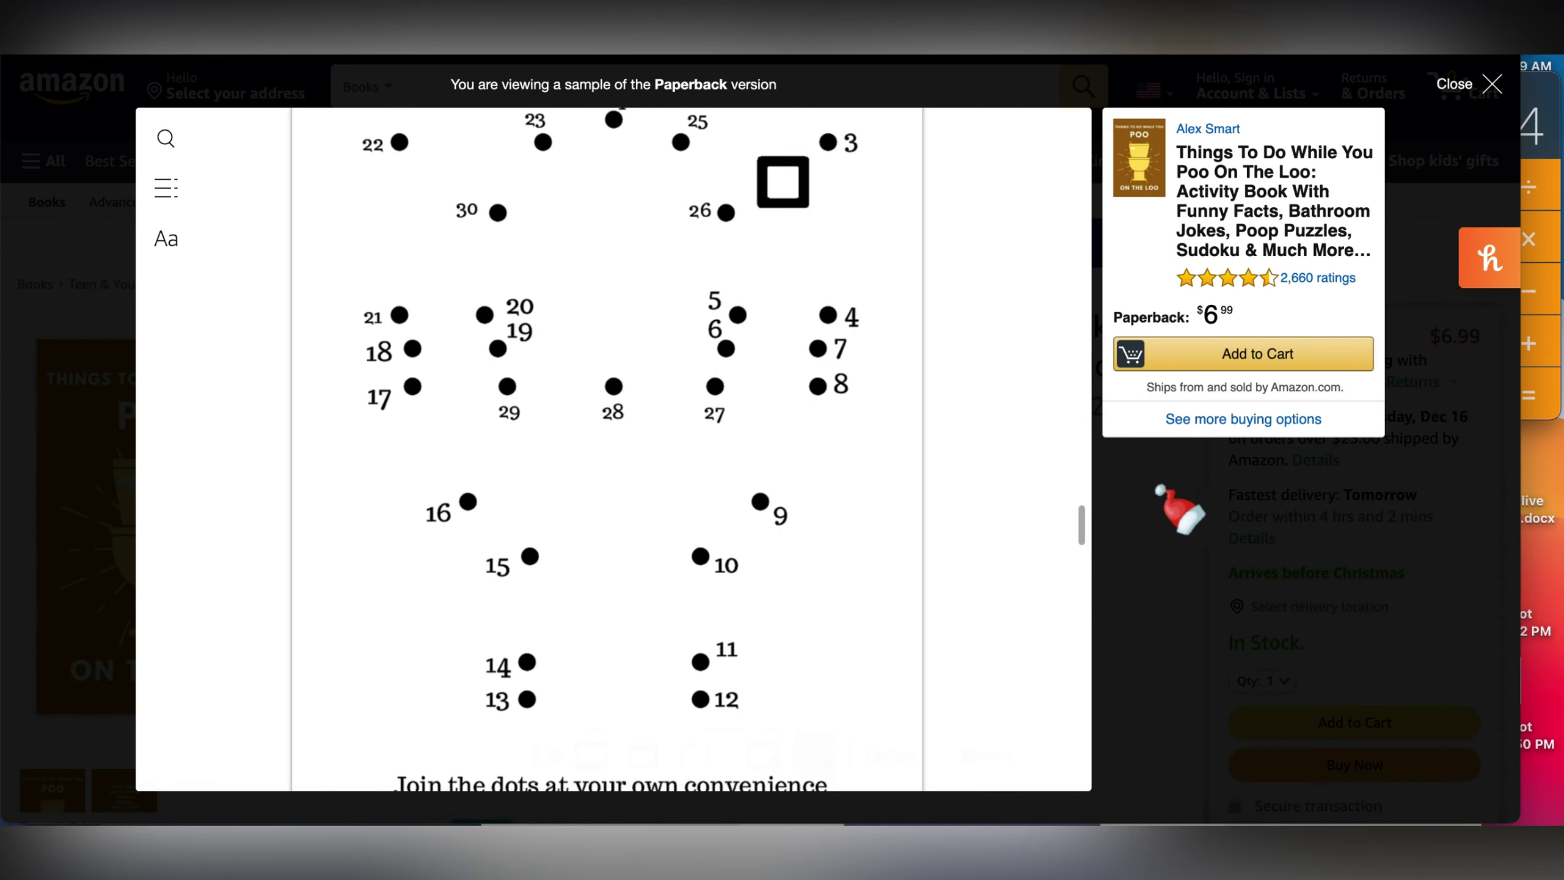
# Step: Page the Amazon preview through the toilet-paper cartoon to the sudoku, then return to PuzzleWiz Crossword
pyautogui.moveTo(1082, 531); pyautogui.dragTo(1090, 584)
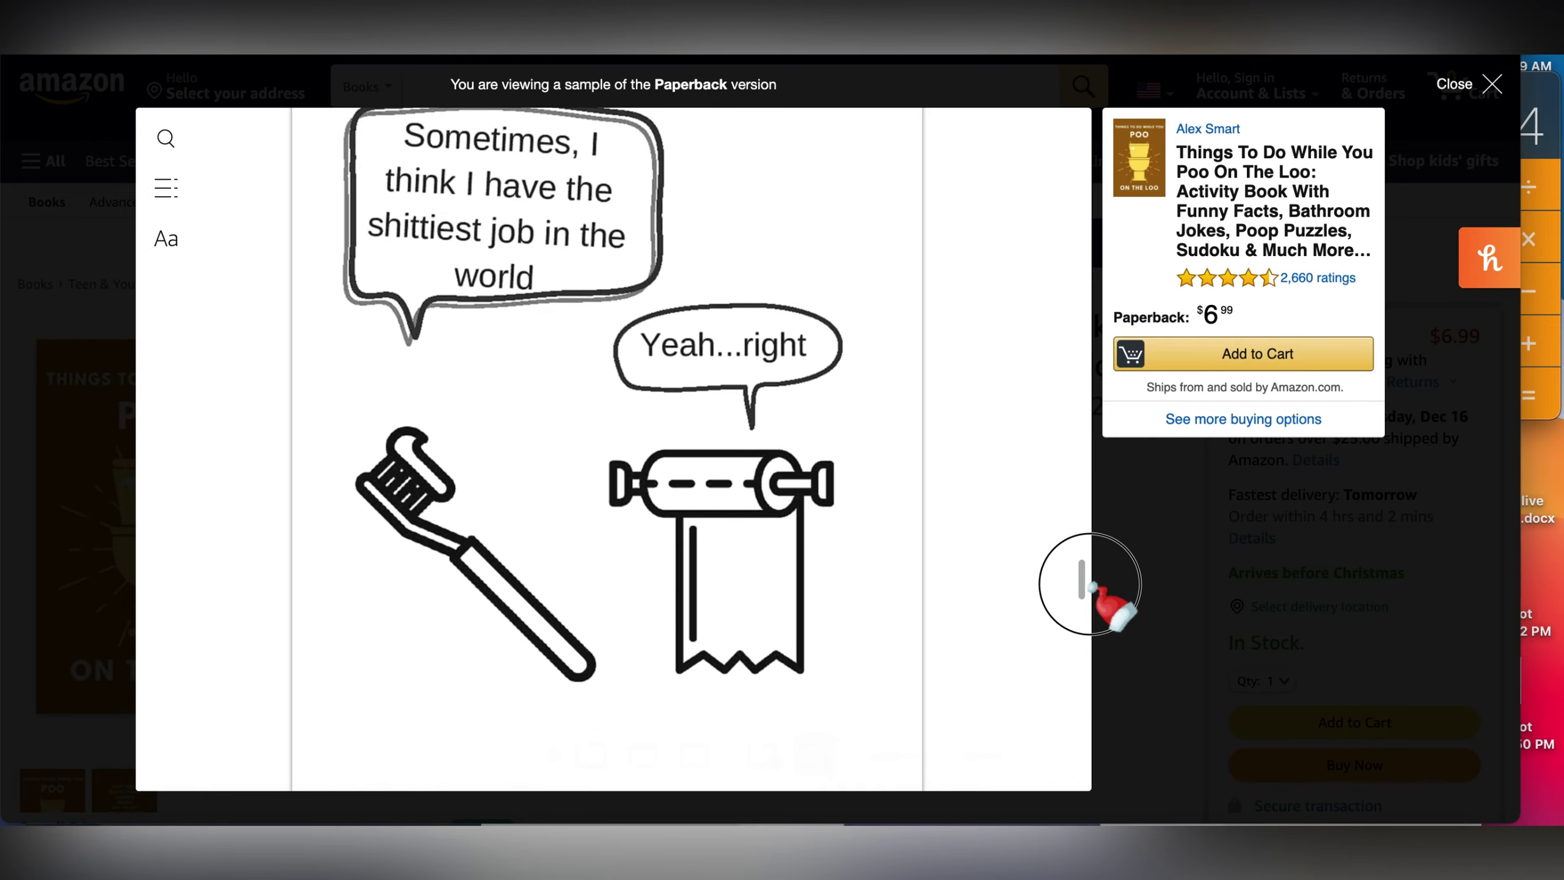
pyautogui.moveTo(1090, 584); pyautogui.dragTo(1082, 620)
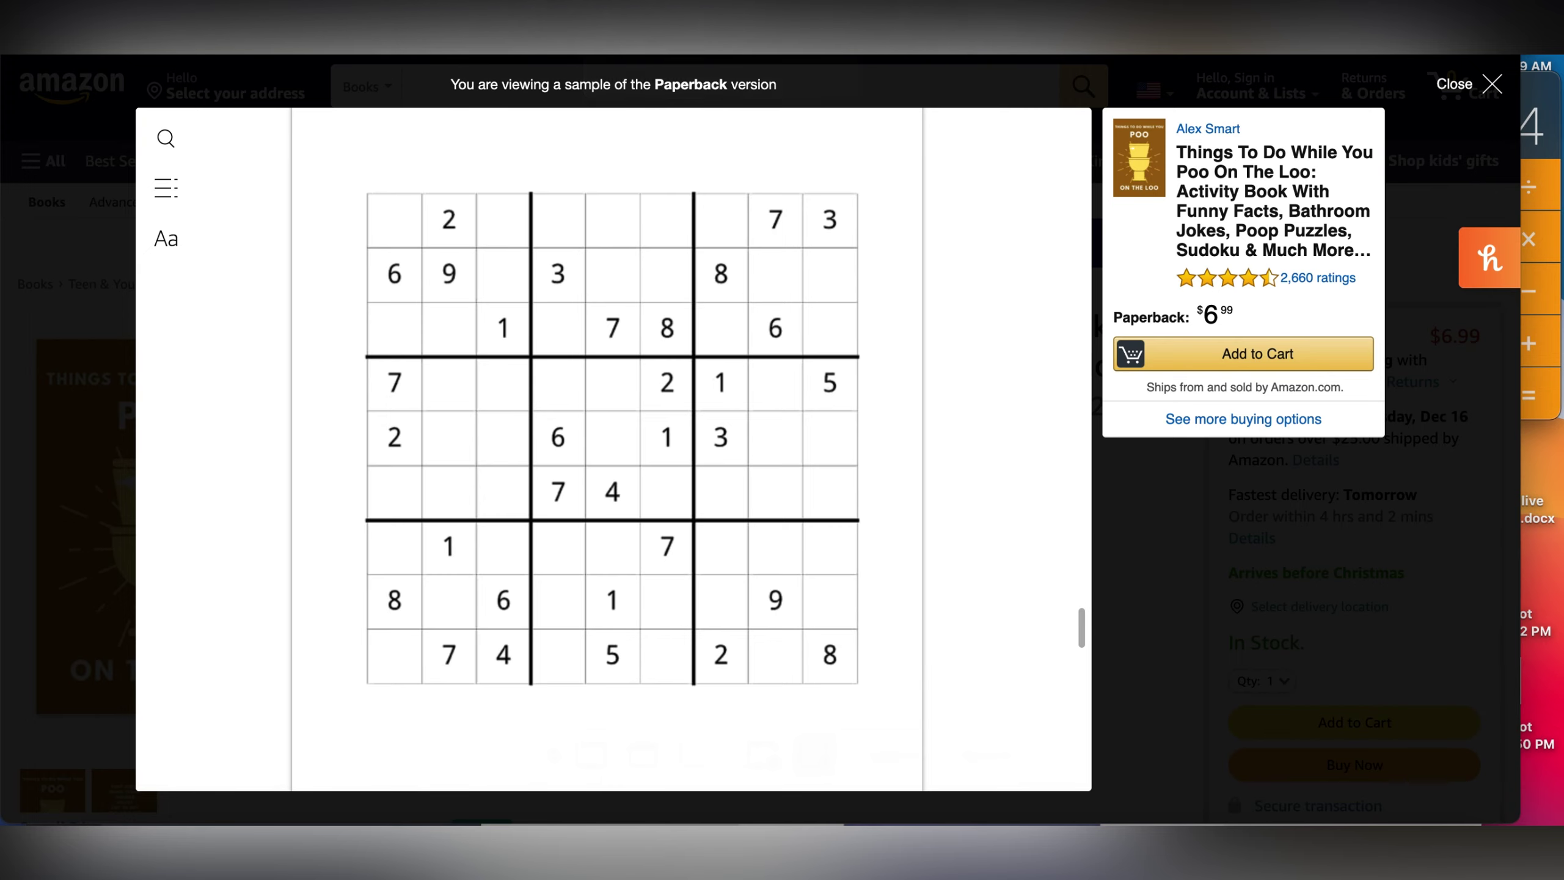
pyautogui.hotkey('ctrl', 'Tab')
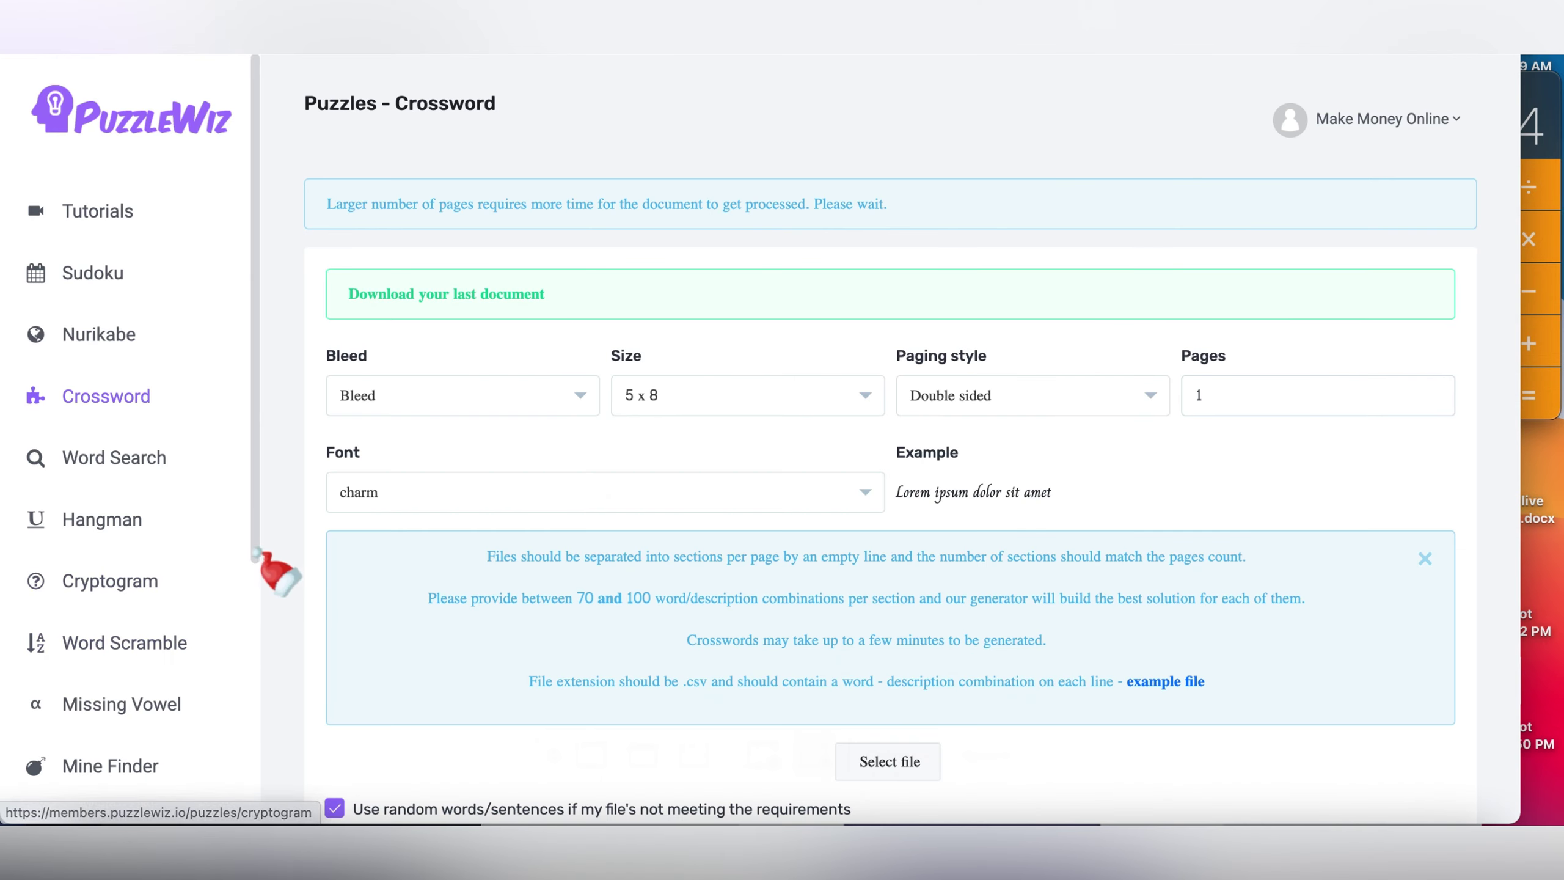
# Step: Start a Sudoku book with 8.5 x 11 pages and change the page count to 80
pyautogui.moveTo(252, 558)
pyautogui.mouseDown()
pyautogui.moveTo(240, 755)
pyautogui.moveTo(252, 570)
pyautogui.mouseUp()
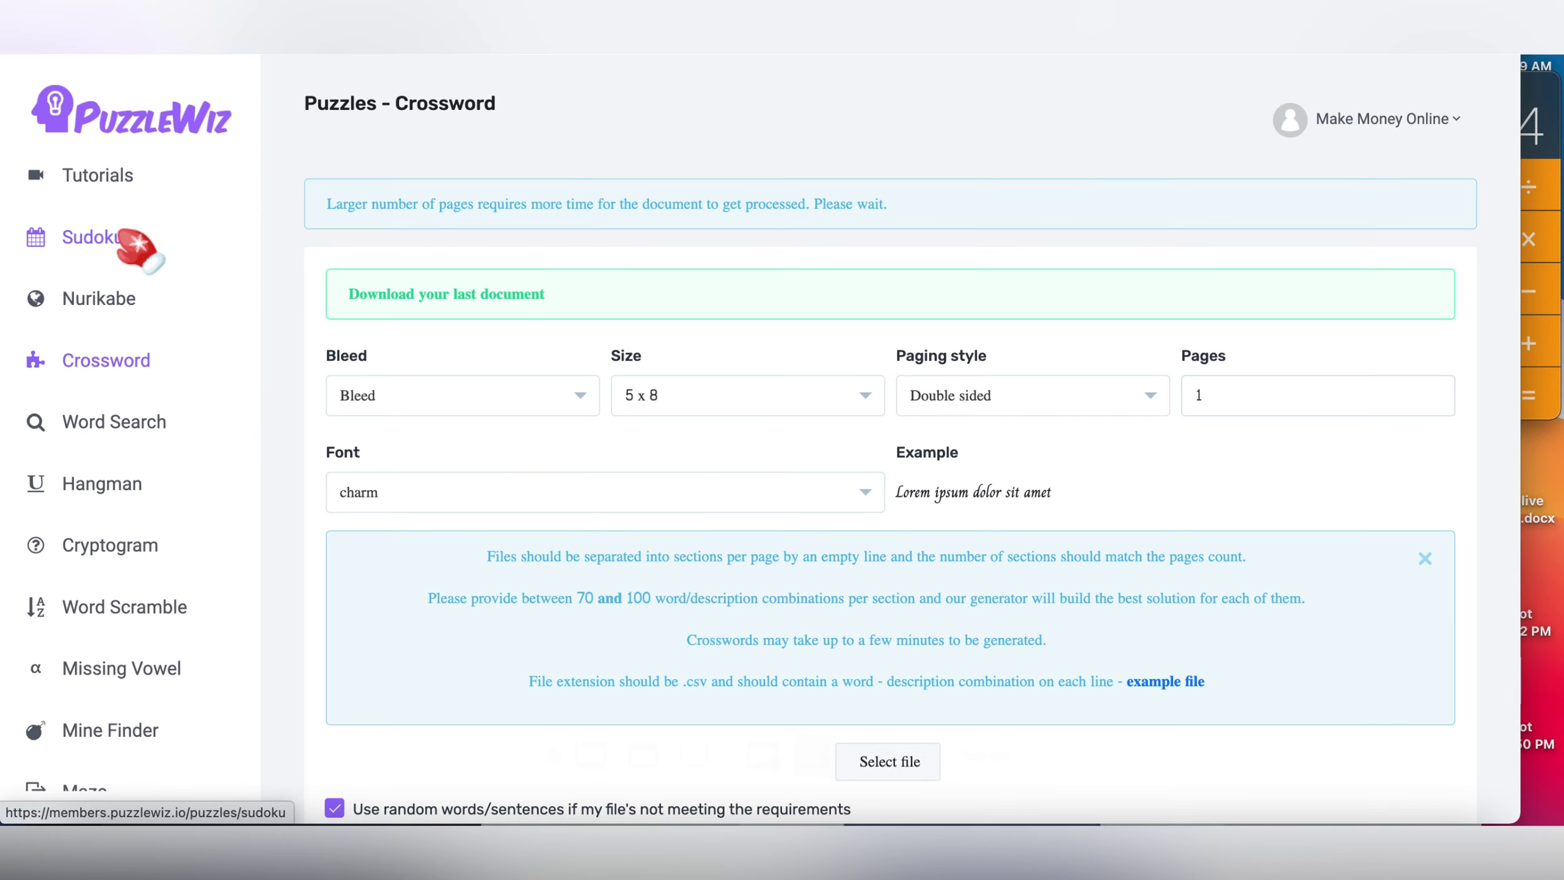
pyautogui.click(123, 235)
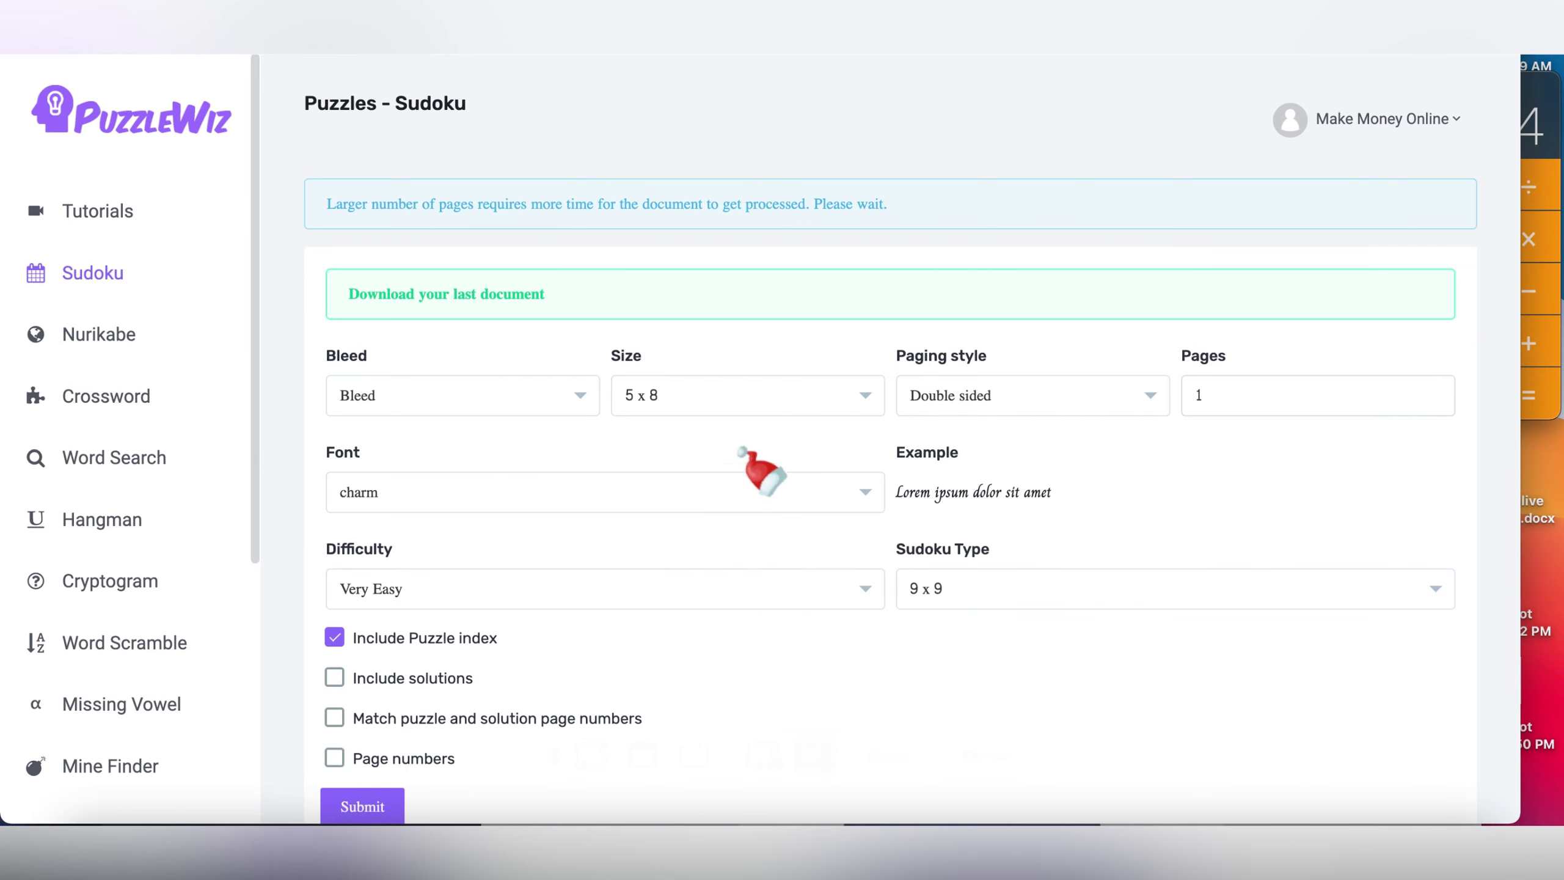
pyautogui.click(771, 395)
pyautogui.click(750, 557)
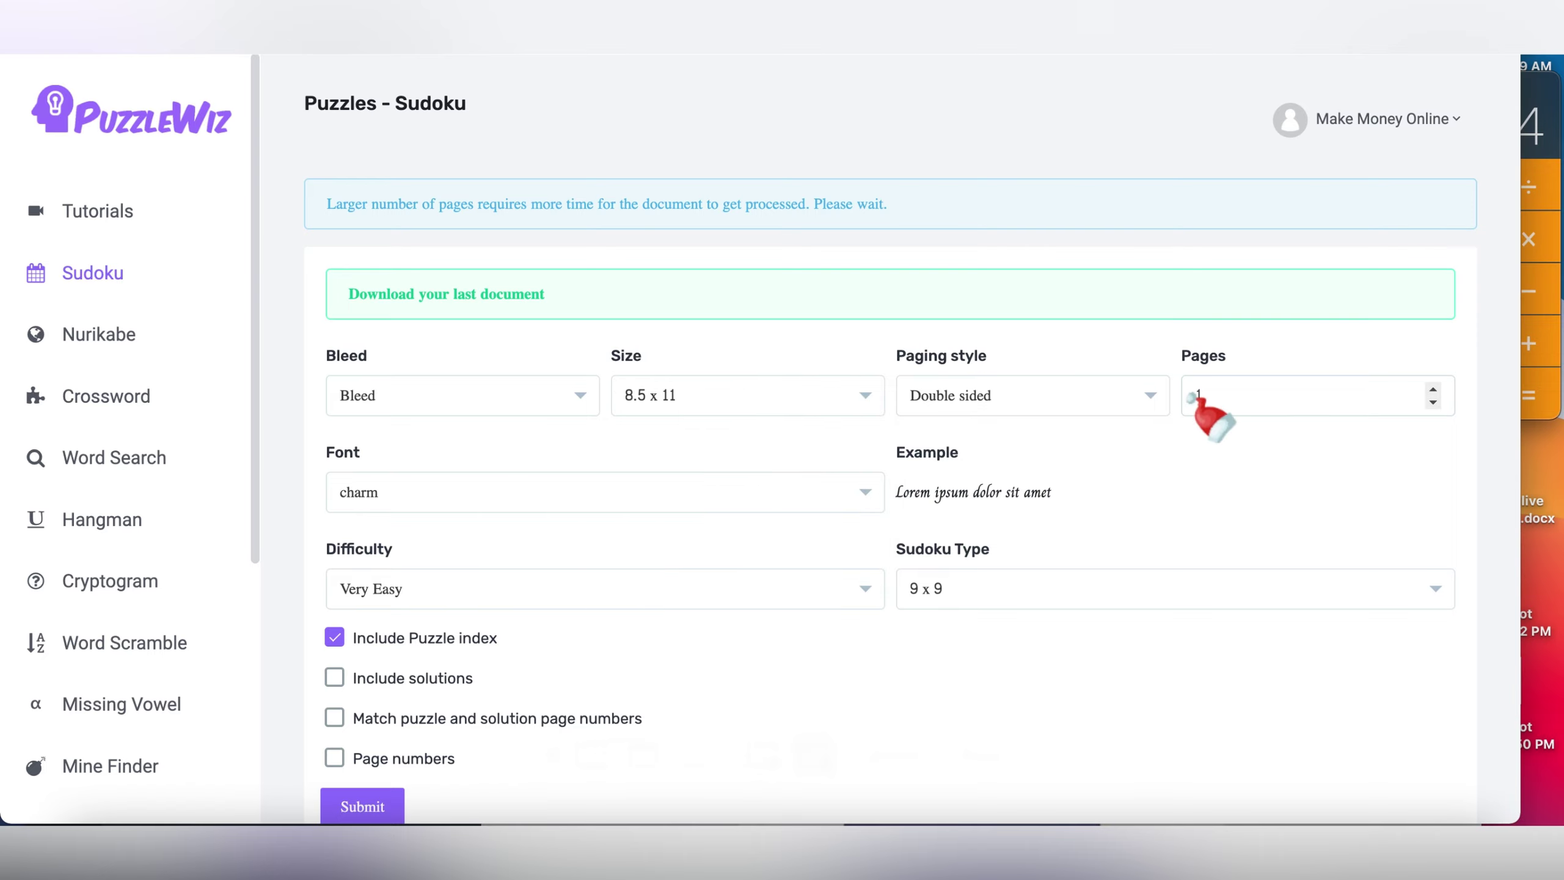
pyautogui.click(1195, 396)
pyautogui.press('BackSpace')
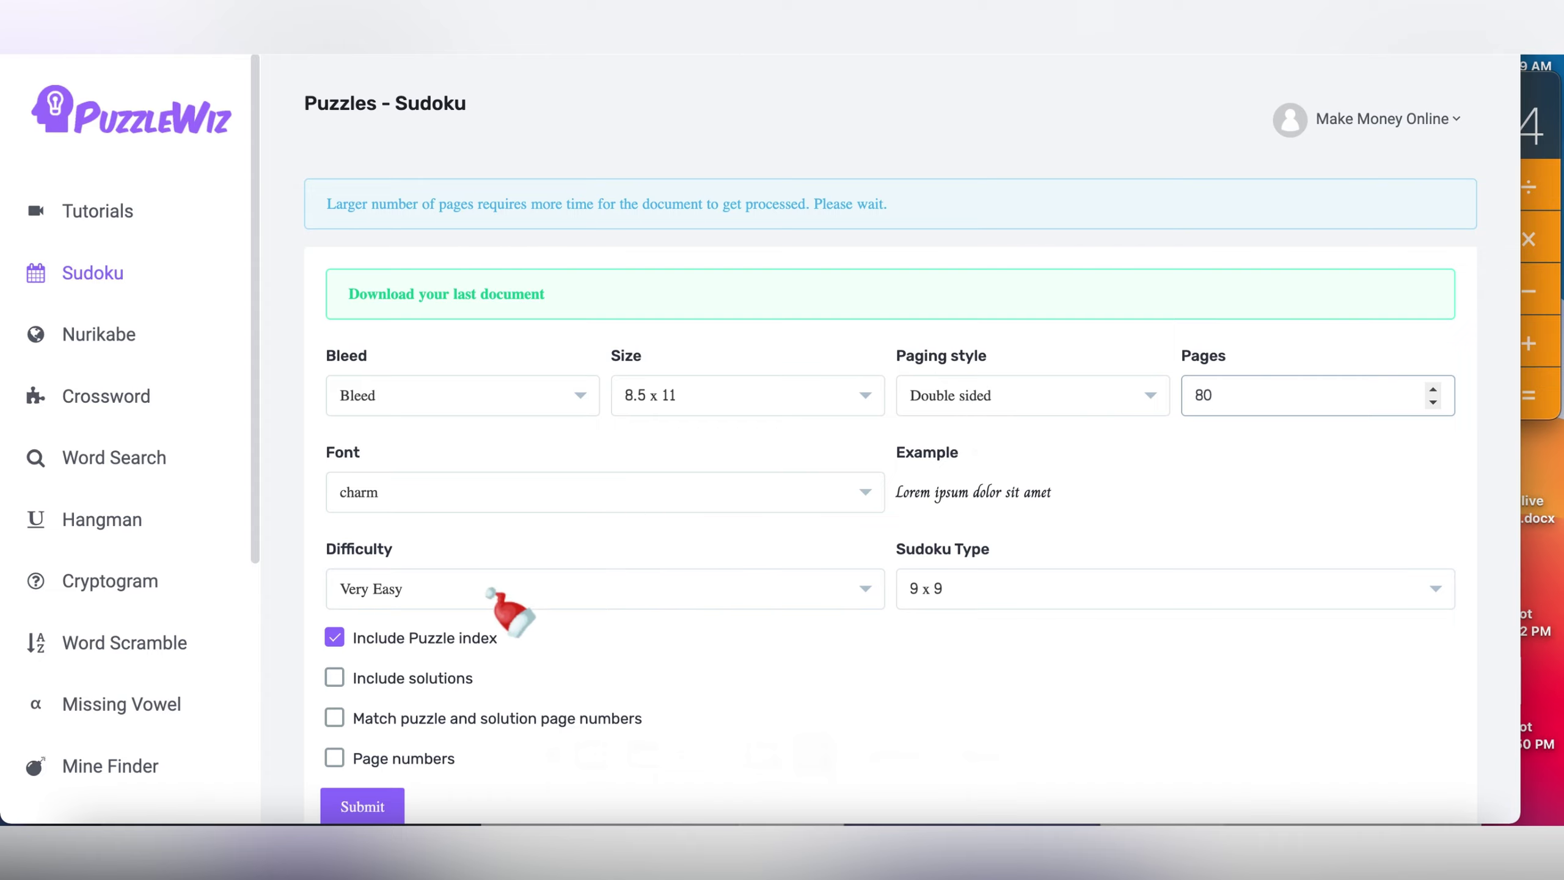
# Step: Choose Medium 16 x 16 puzzles, add a puzzle index and matching solution page numbers, and submit
pyautogui.click(862, 587)
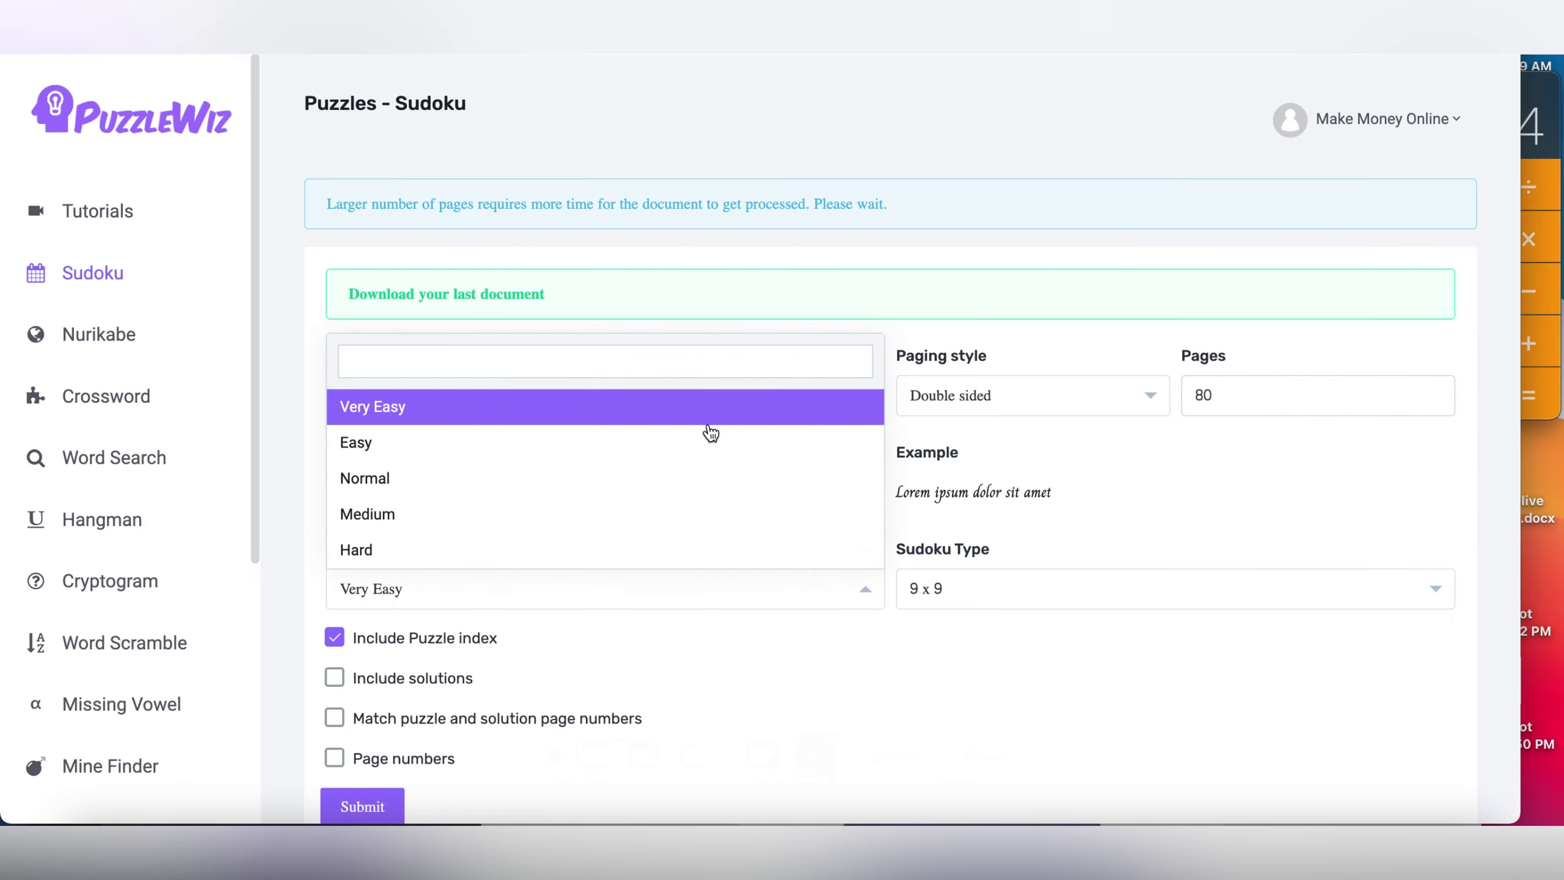
pyautogui.click(711, 518)
pyautogui.click(967, 593)
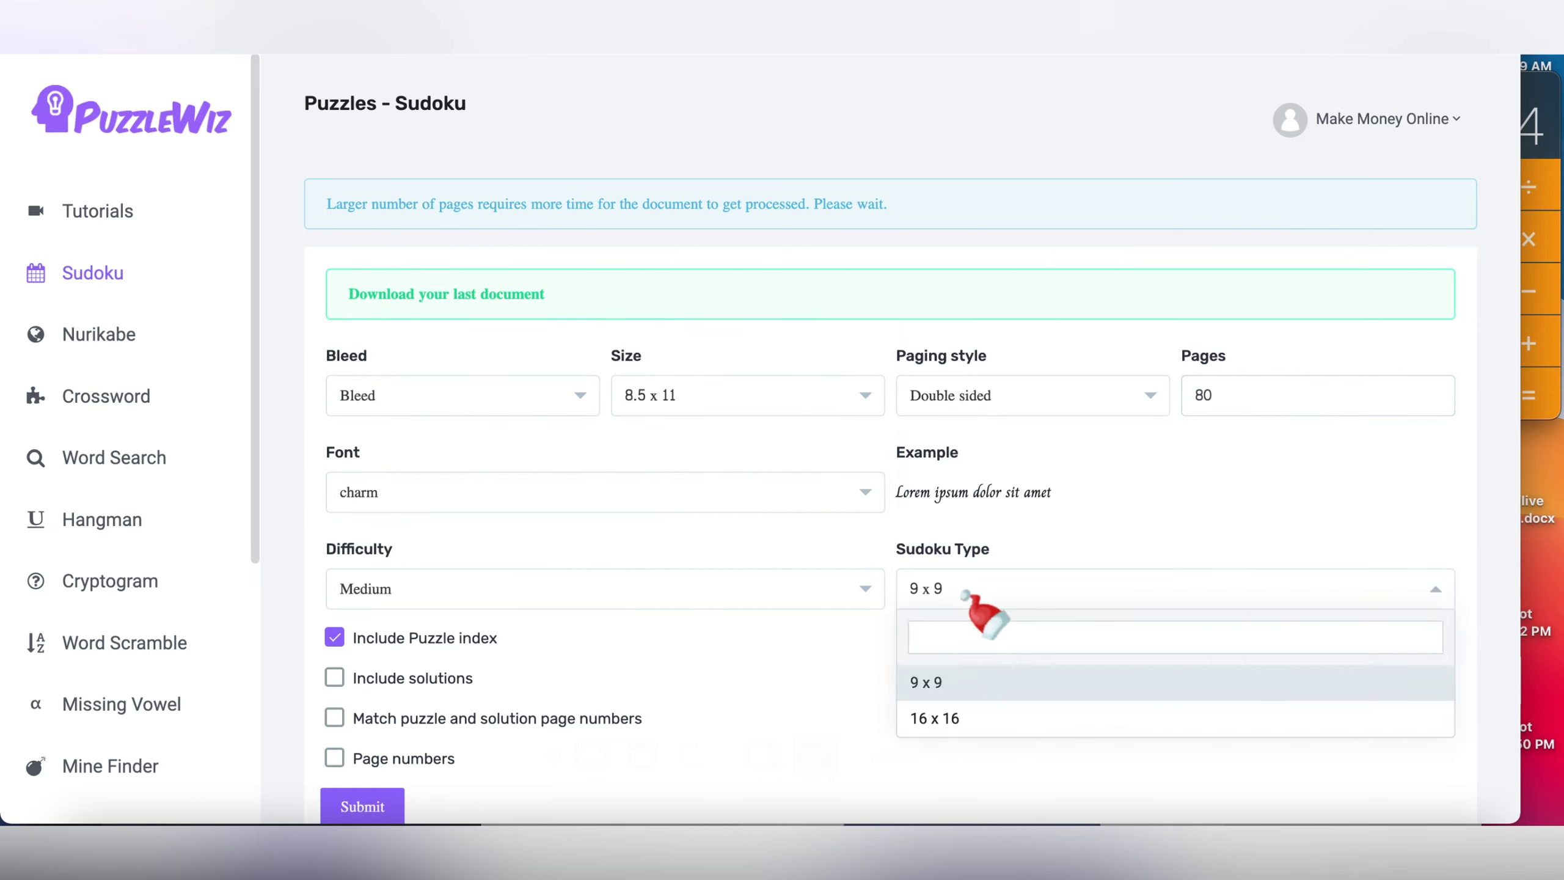
pyautogui.click(945, 718)
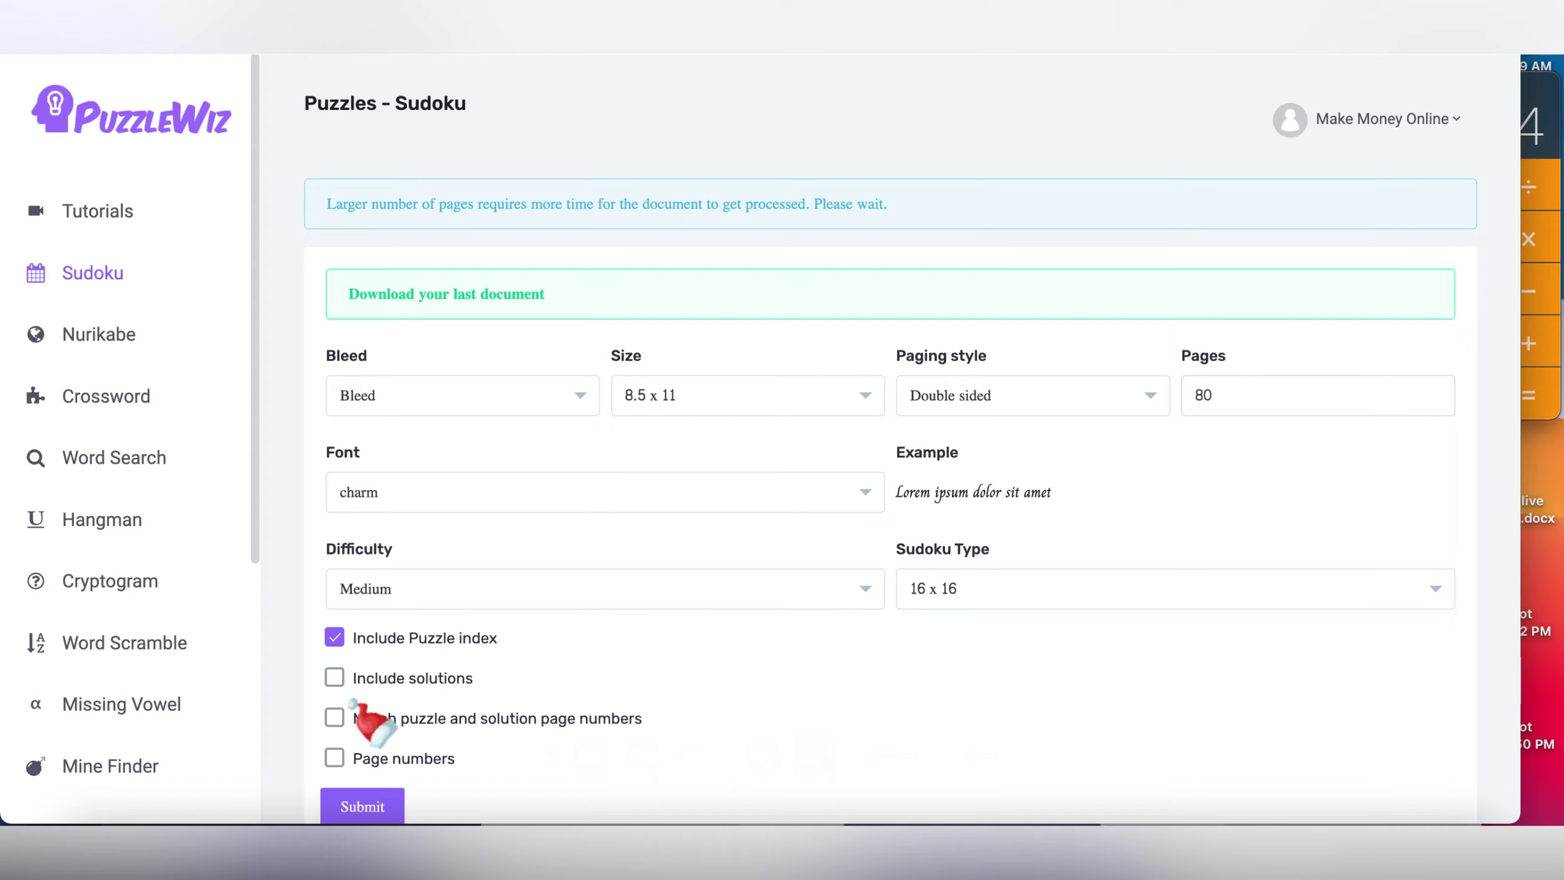
pyautogui.click(334, 641)
pyautogui.click(339, 639)
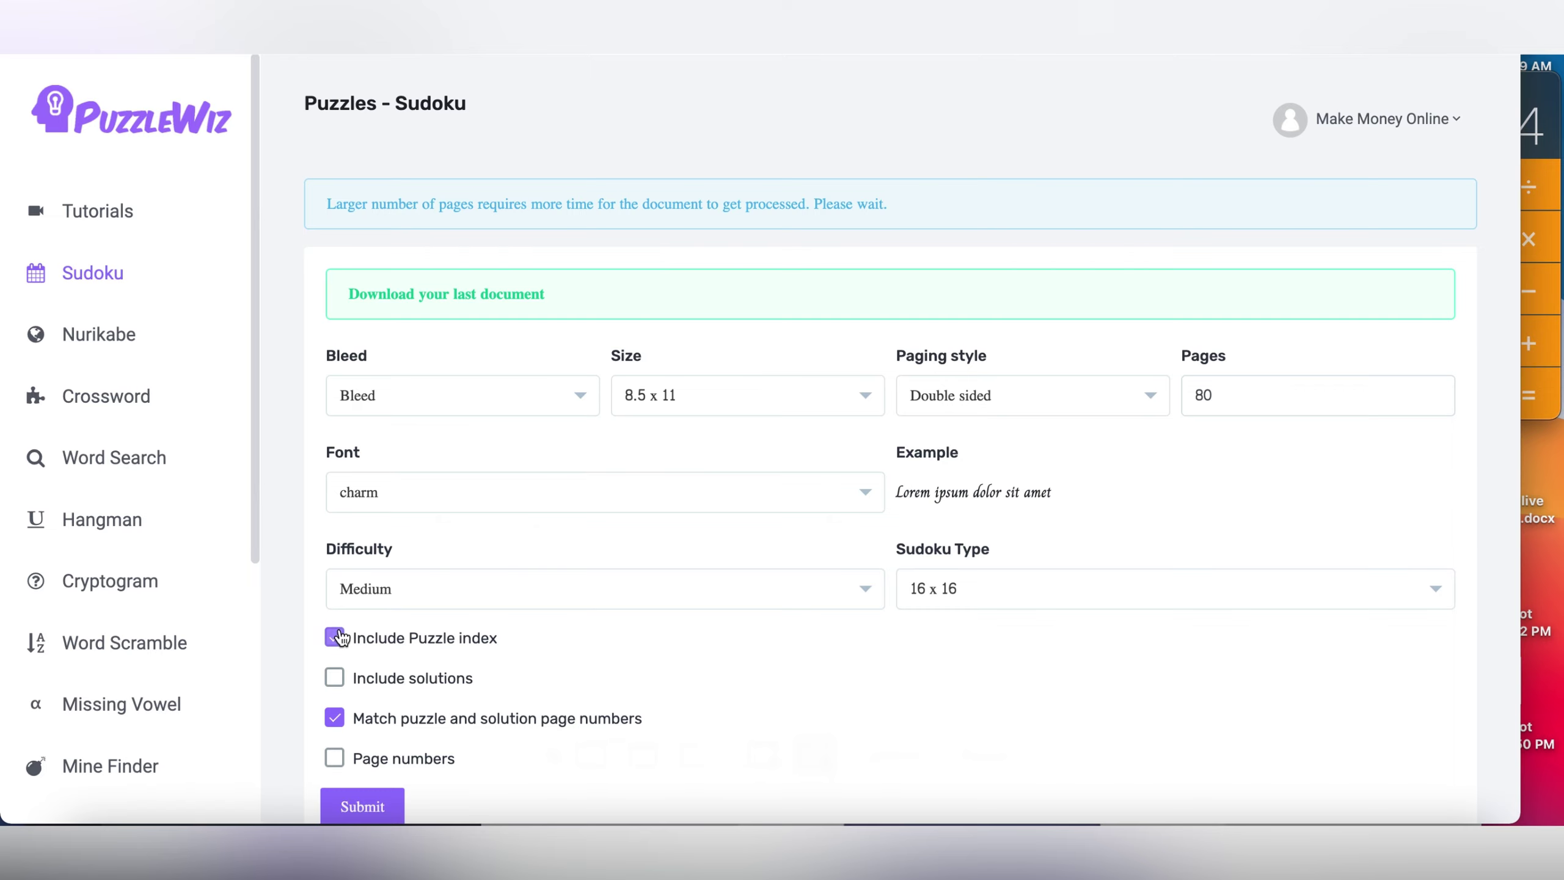
pyautogui.click(388, 805)
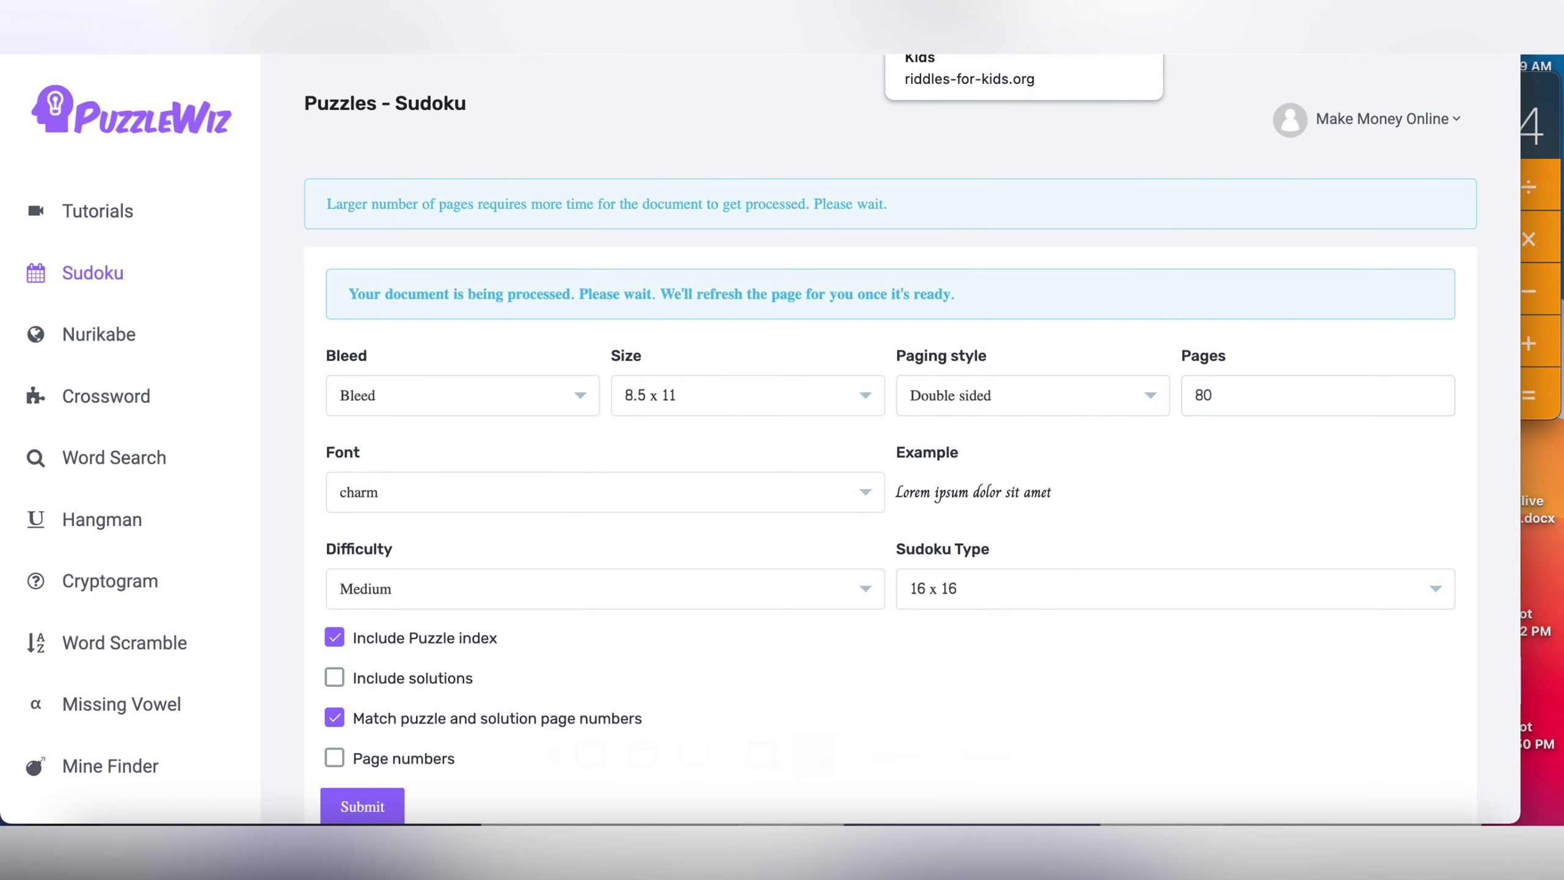
# Step: Switch to the riddles-for-kids.org Toilet Paper Riddles article
pyautogui.click(961, 25)
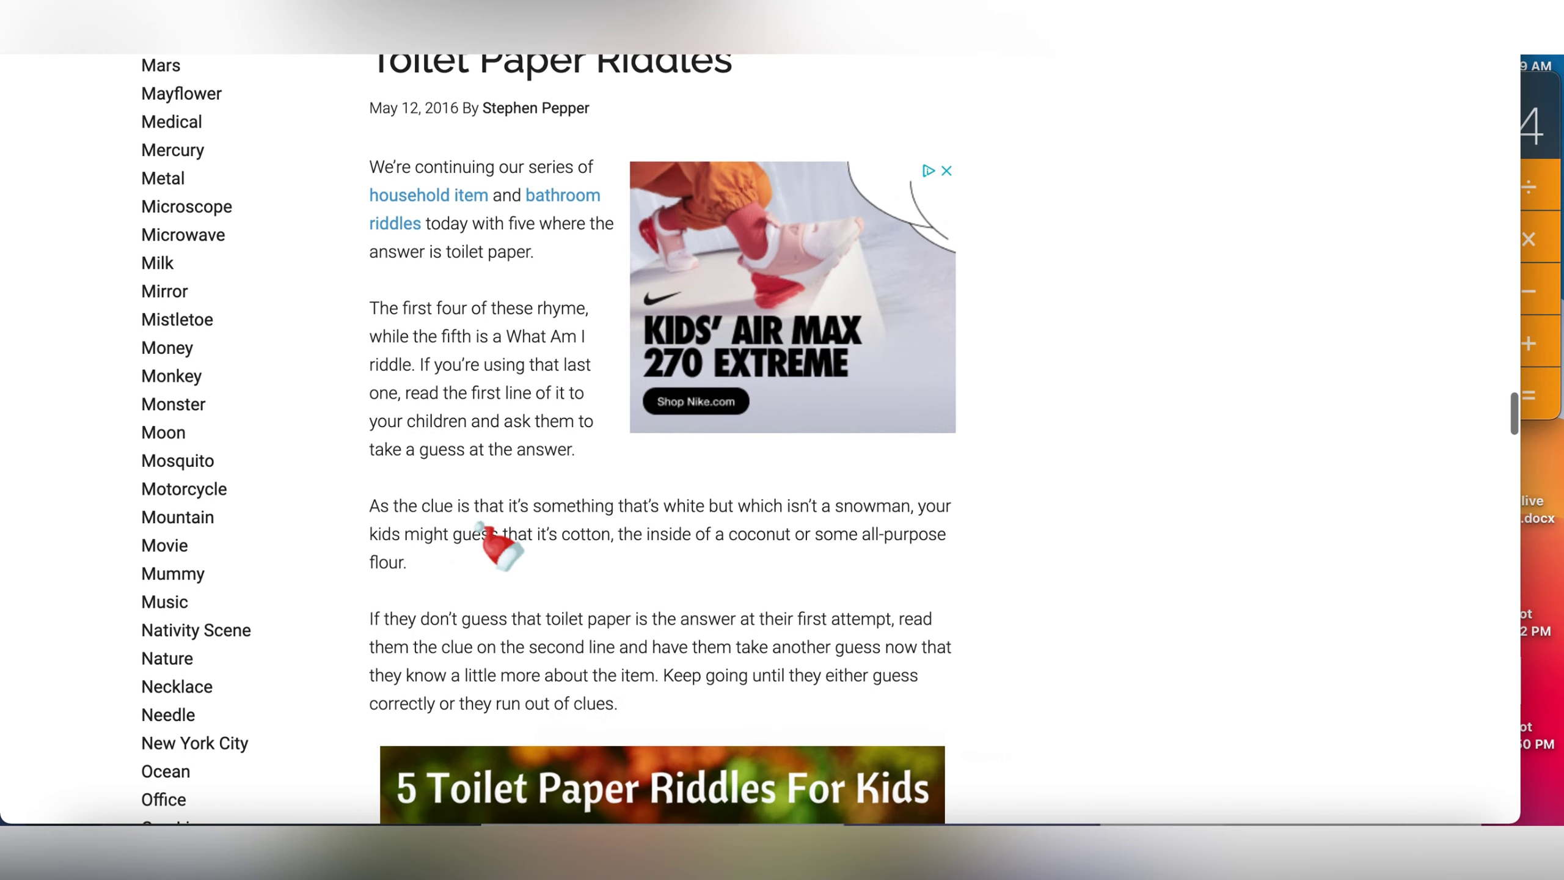
# Step: Scroll through the Toilet Paper Riddles article and highlight the remaining riddles
pyautogui.scroll(-8, 495, 542)
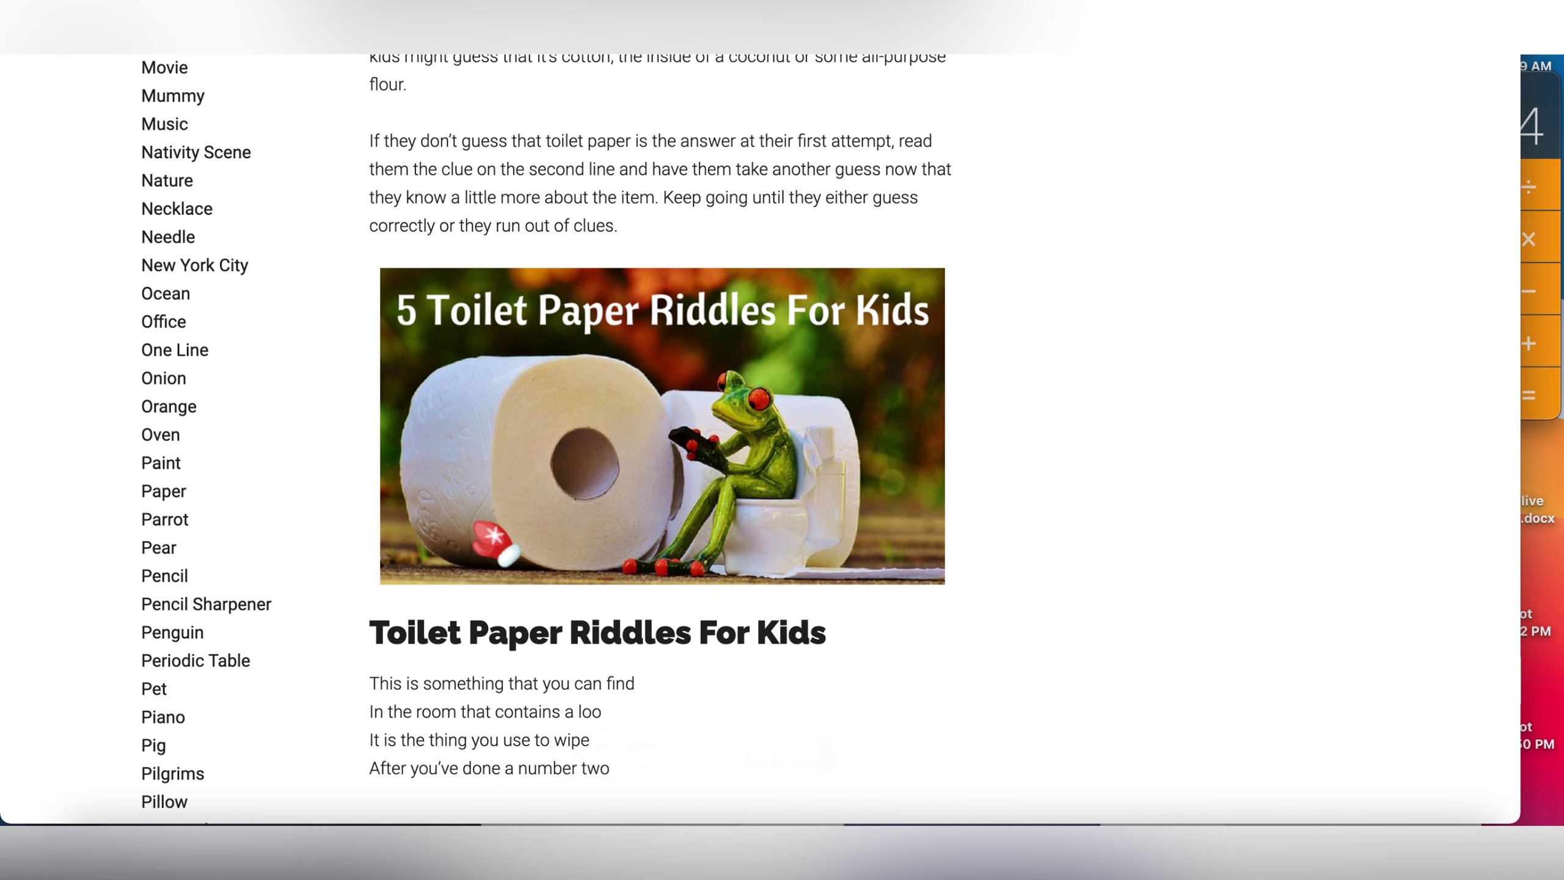
pyautogui.scroll(-8, 495, 542)
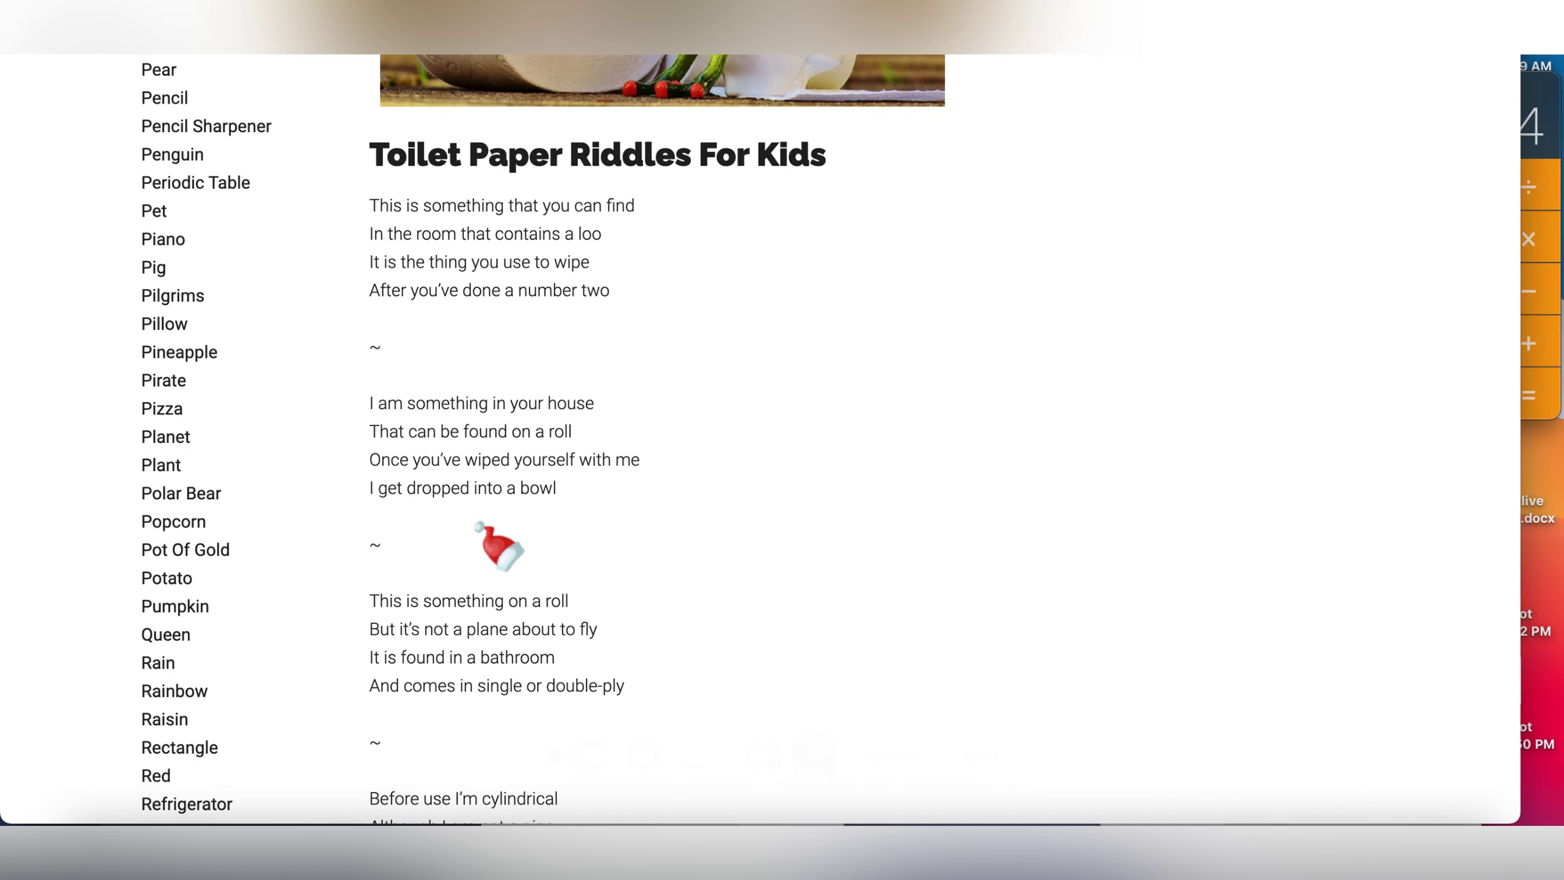
pyautogui.scroll(1, 497, 545)
pyautogui.scroll(-4, 499, 543)
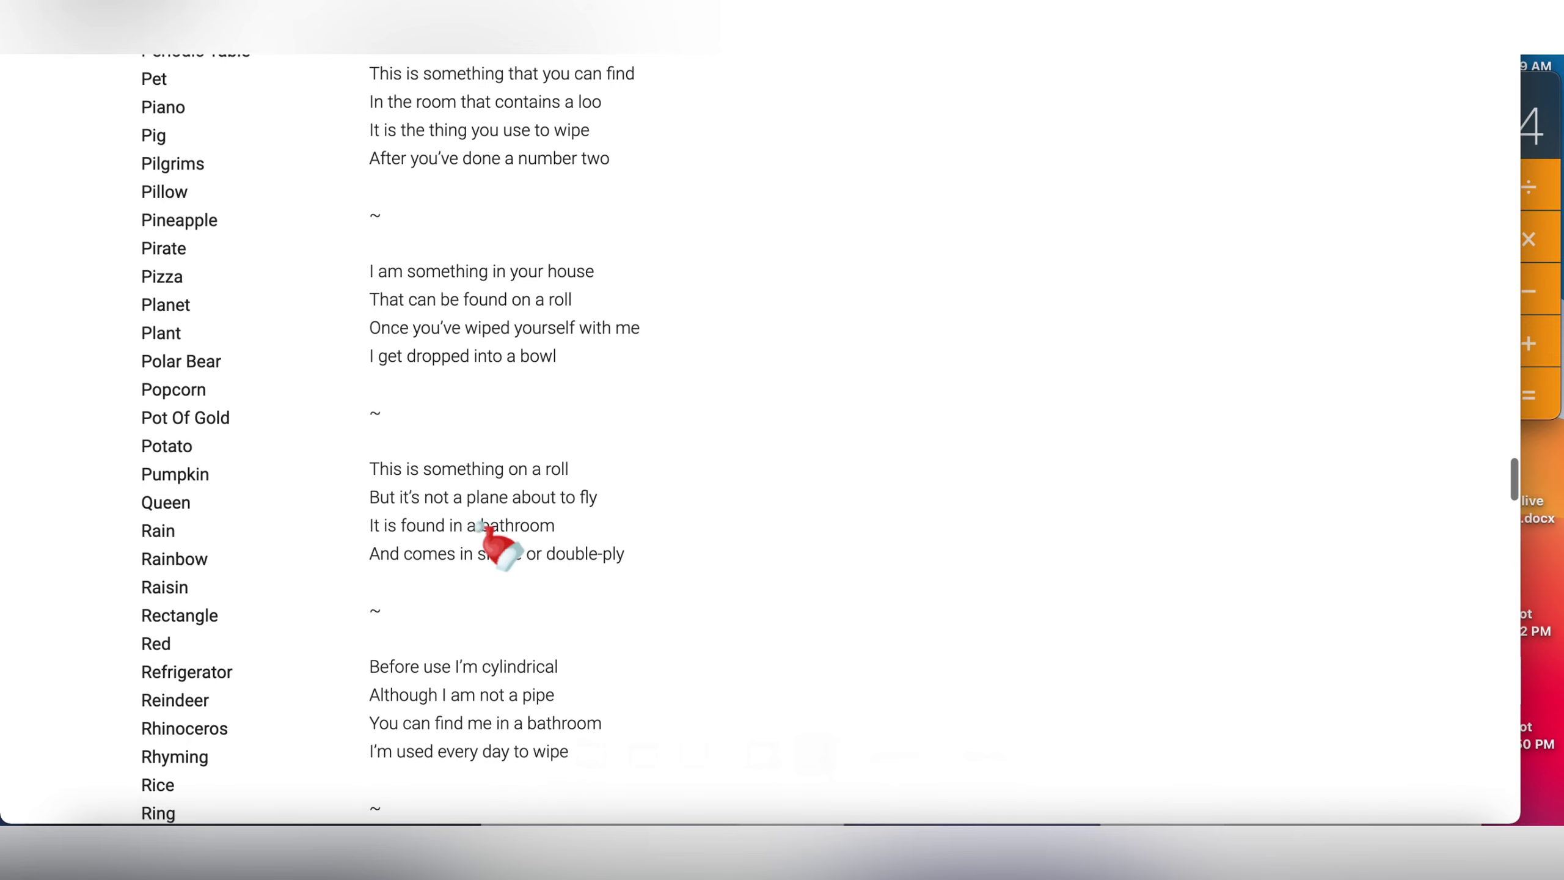
pyautogui.scroll(-1, 497, 545)
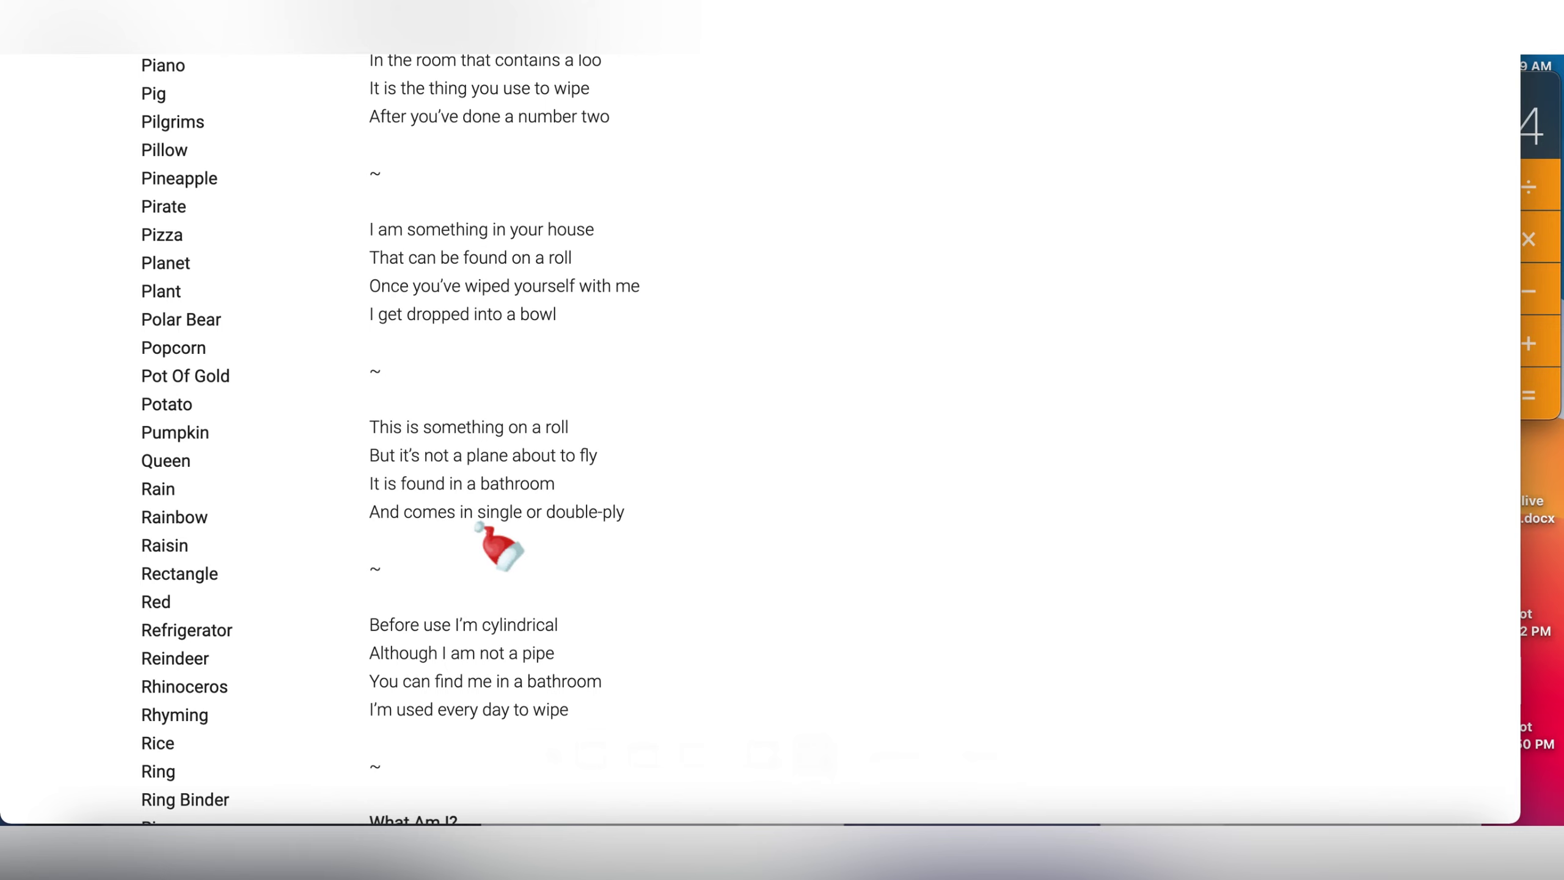
pyautogui.moveTo(565, 410); pyautogui.dragTo(536, 816)
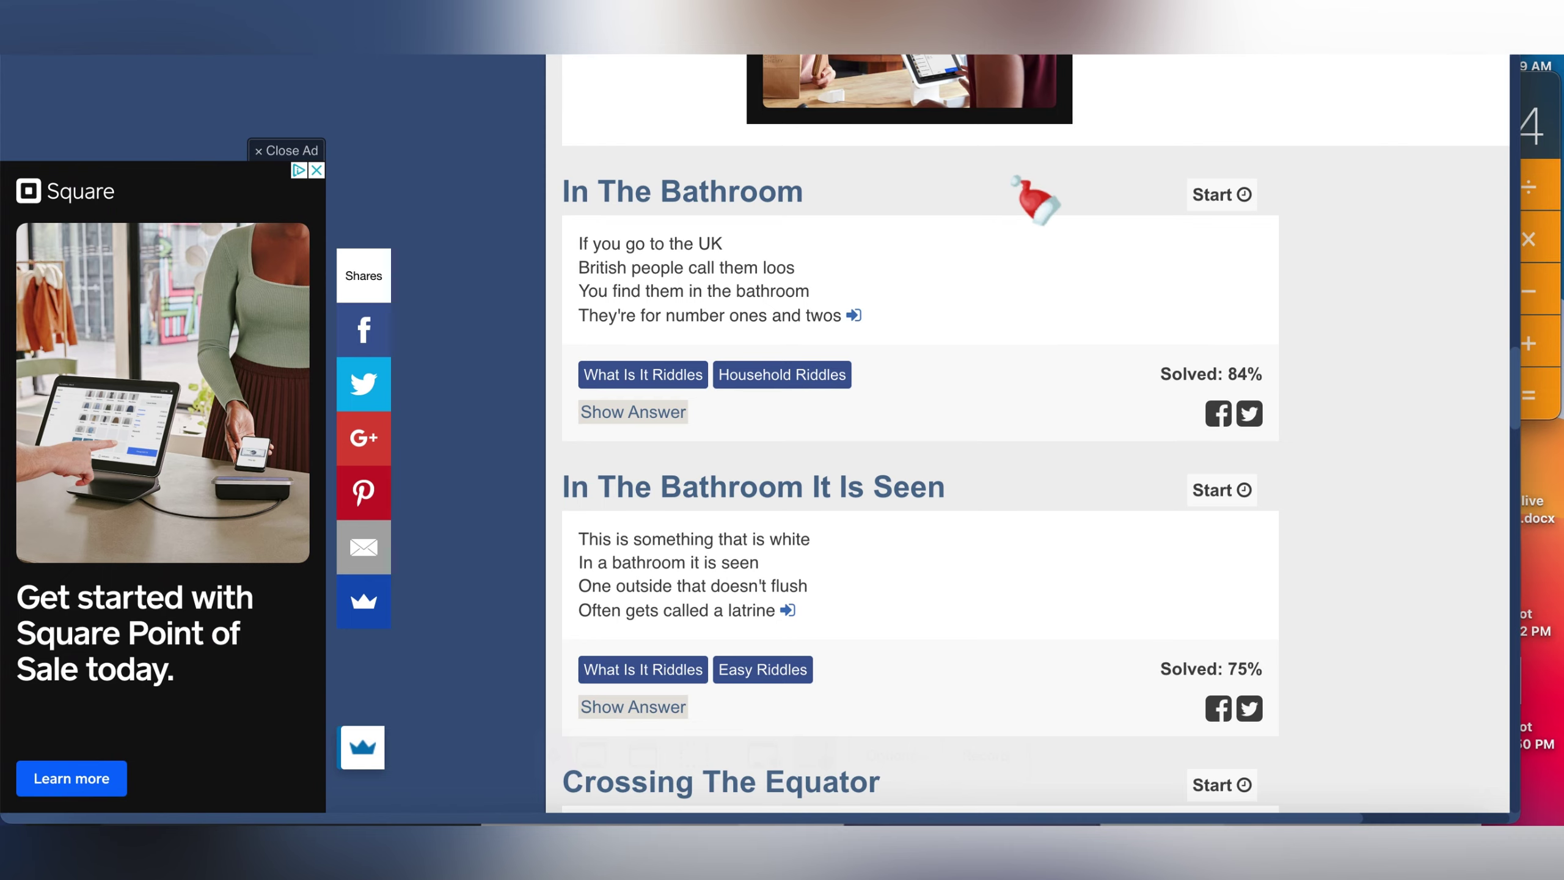
pyautogui.scroll(3, 1015, 180)
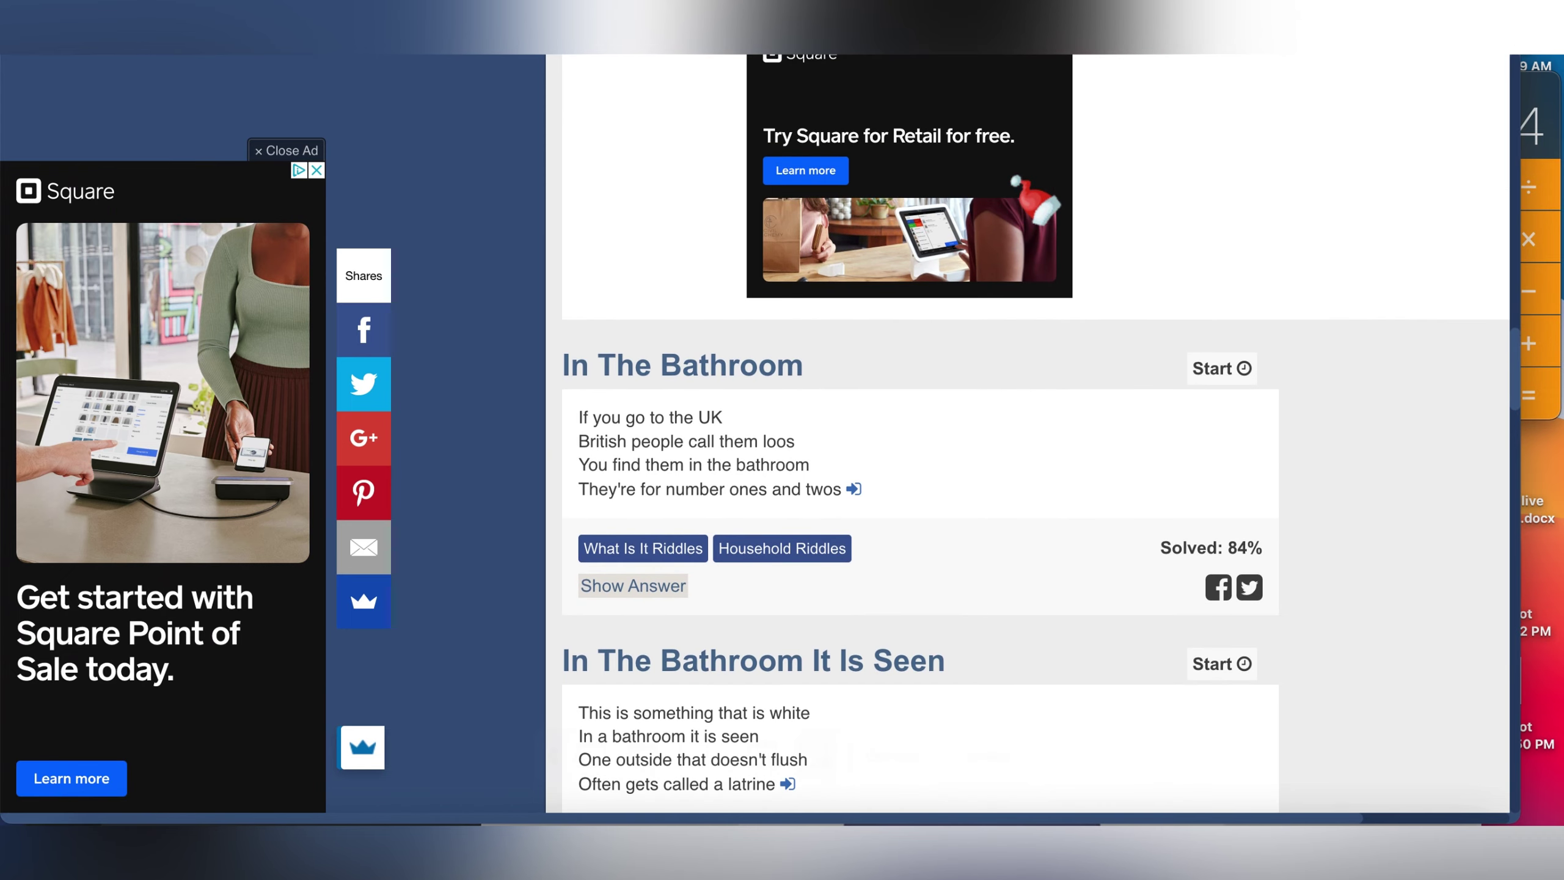
pyautogui.scroll(1, 1036, 199)
pyautogui.scroll(3, 1038, 199)
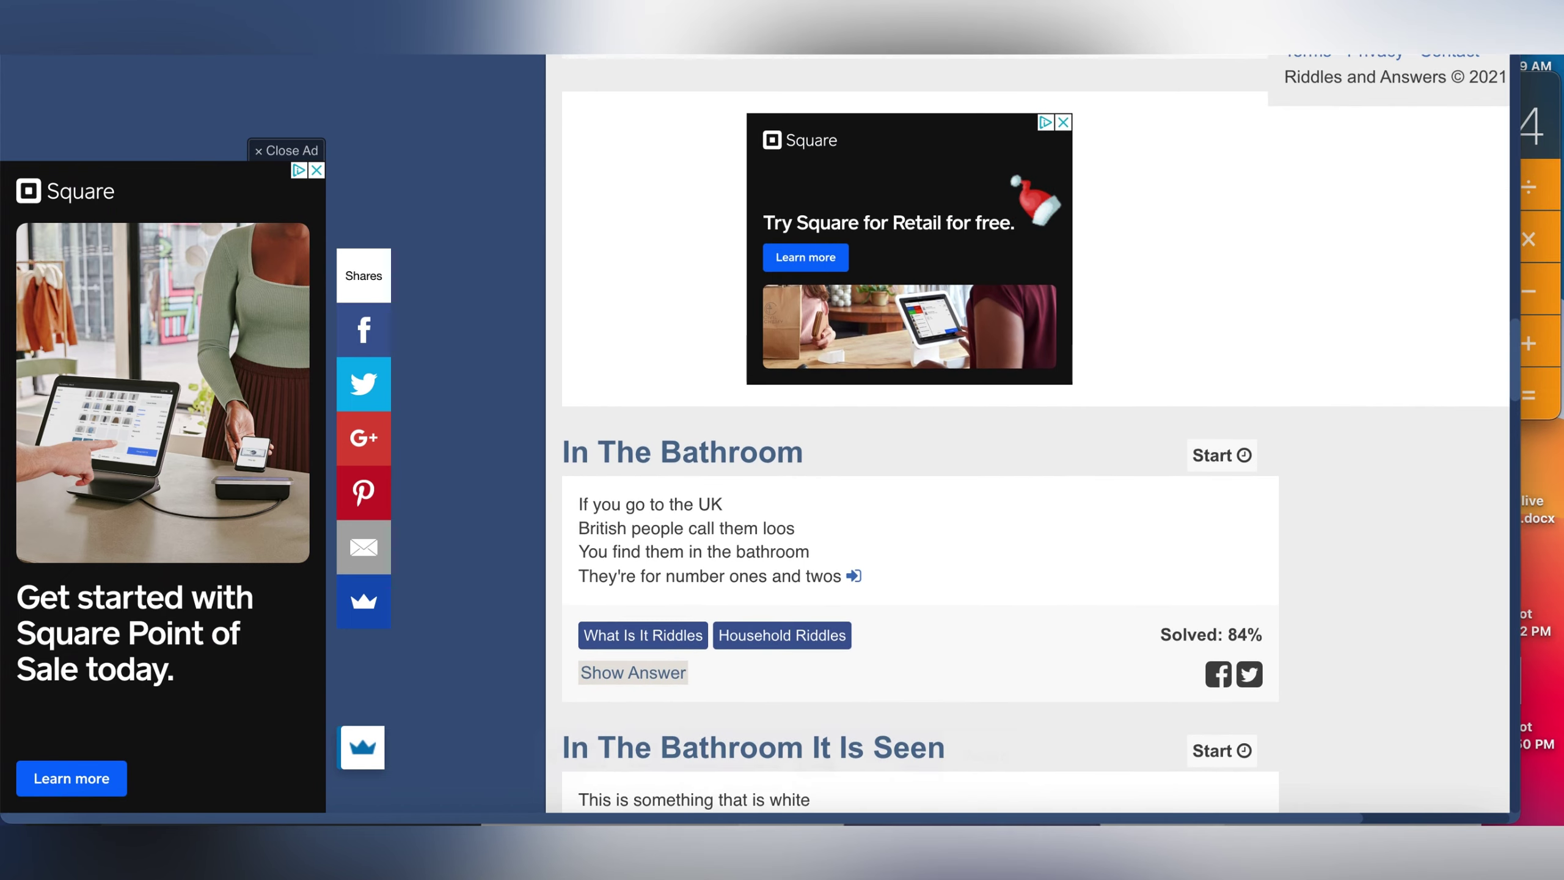
pyautogui.scroll(-10, 1036, 199)
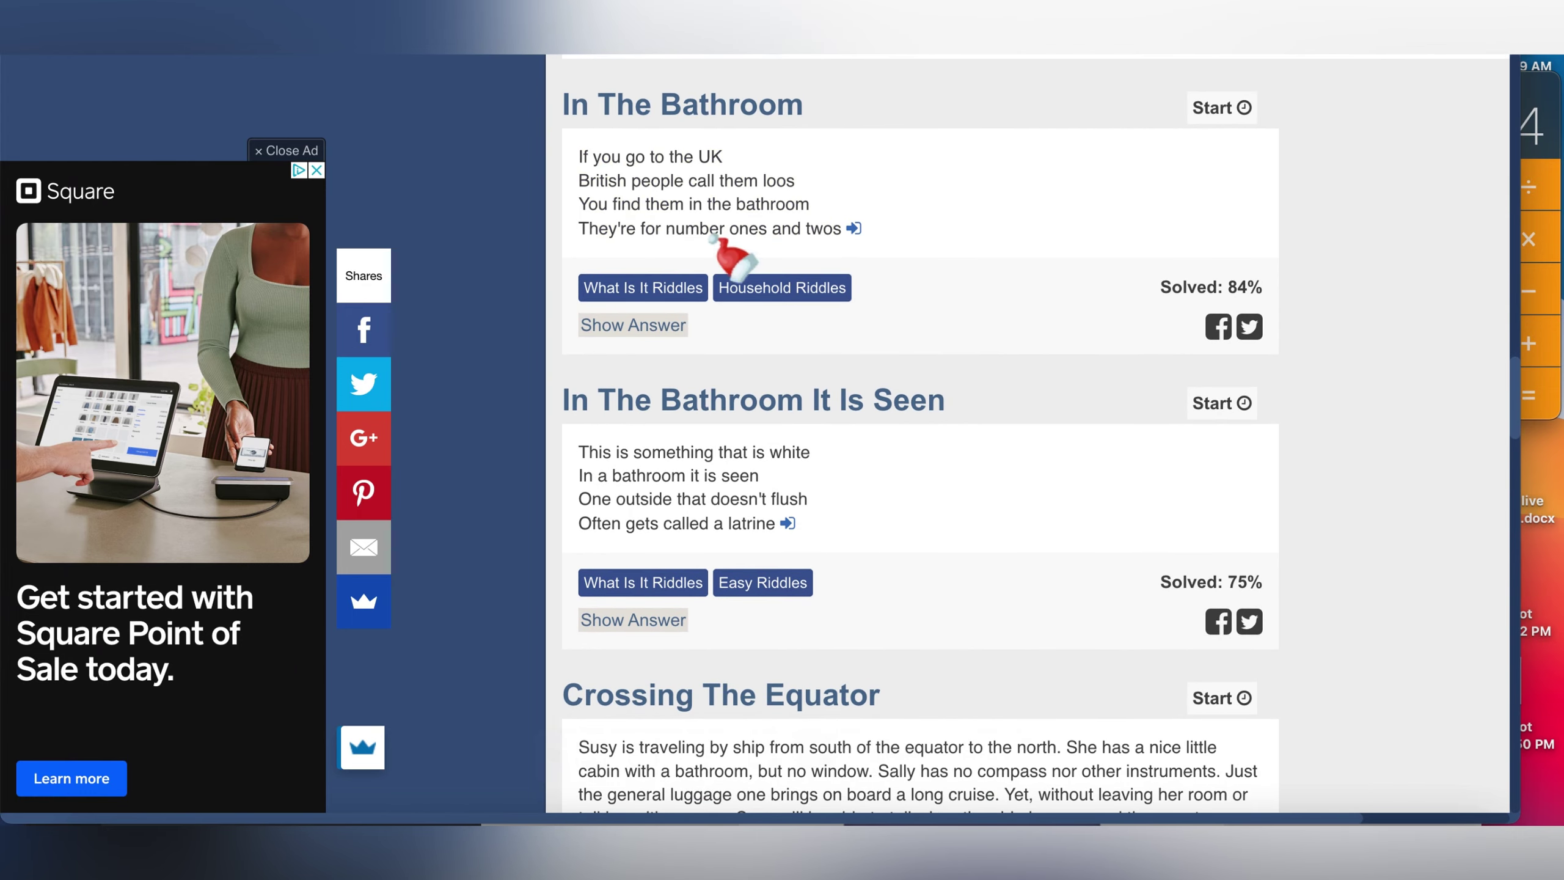
pyautogui.tripleClick(714, 227)
pyautogui.click(740, 198)
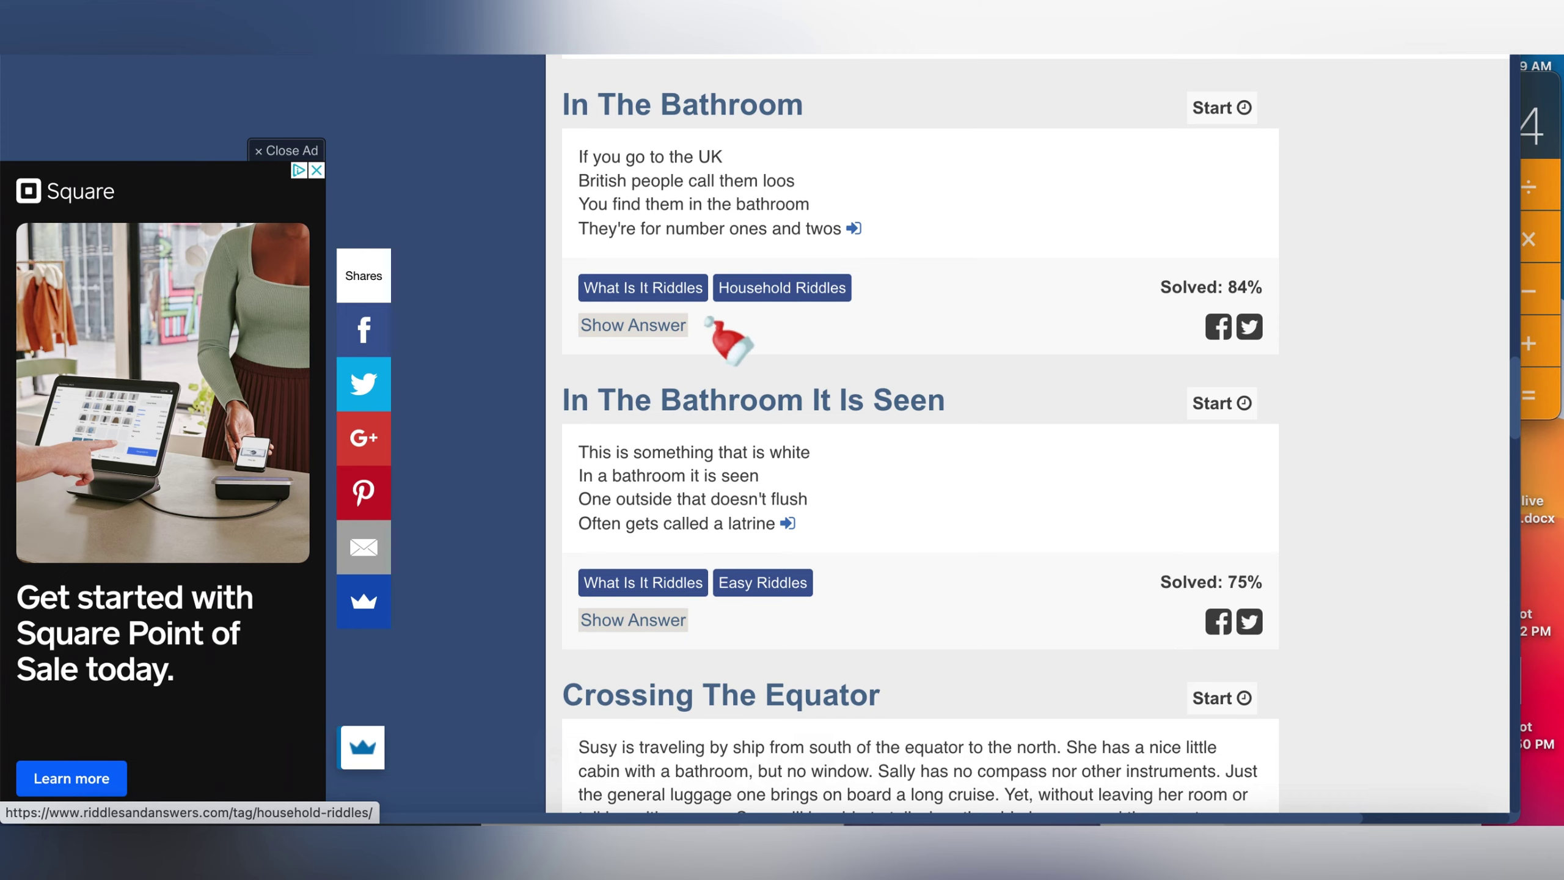
# Step: Show the In The Bathroom answer, go back to the list, then show the In The Bathroom It Is Seen answer
pyautogui.click(681, 320)
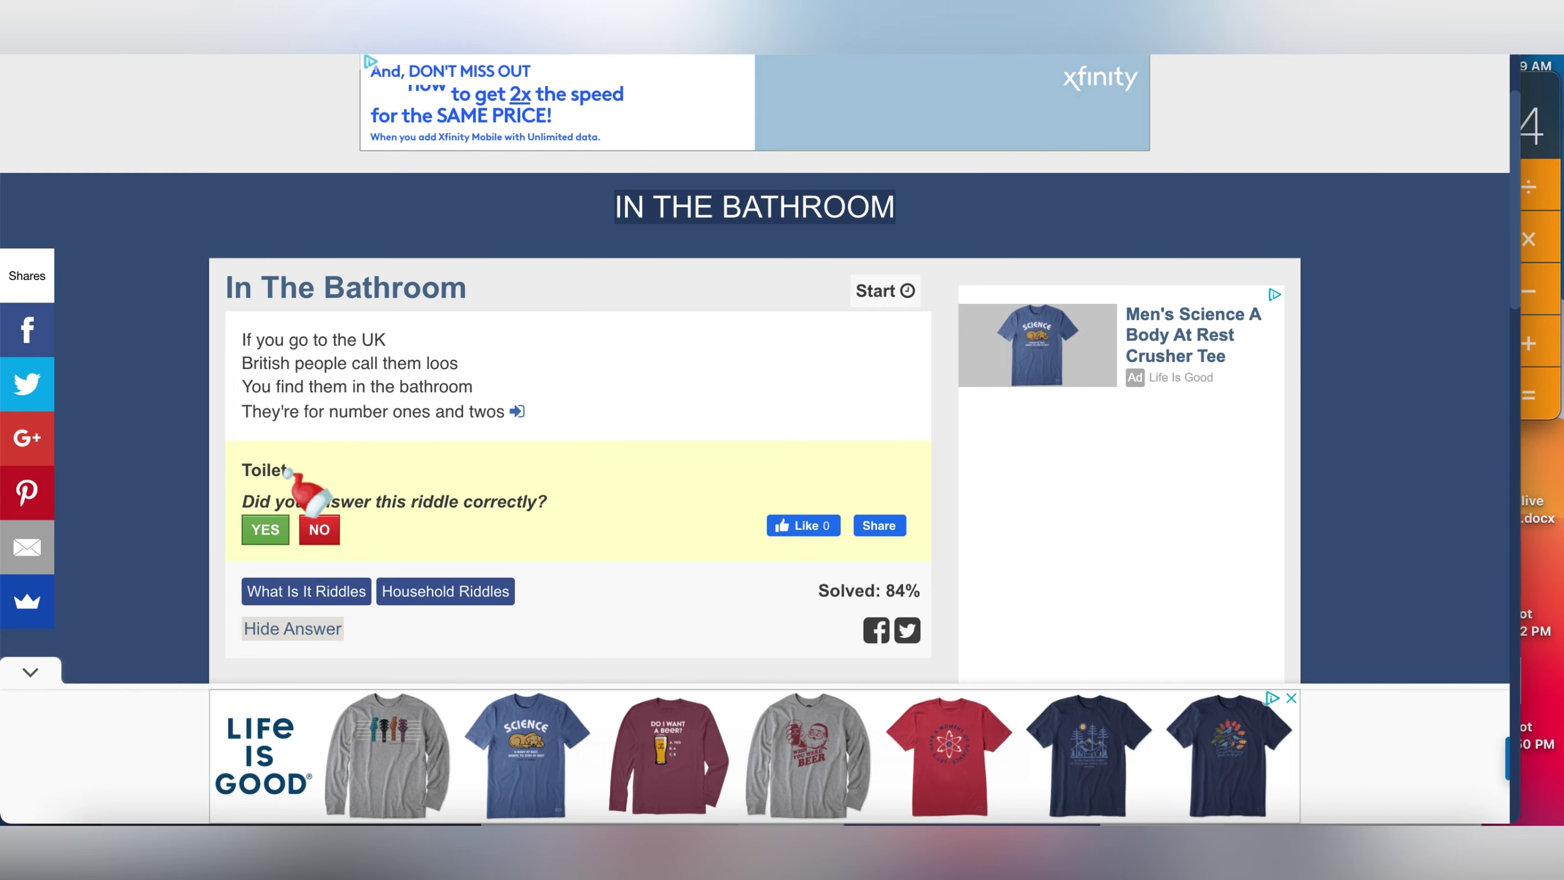
pyautogui.scroll(-6, 287, 471)
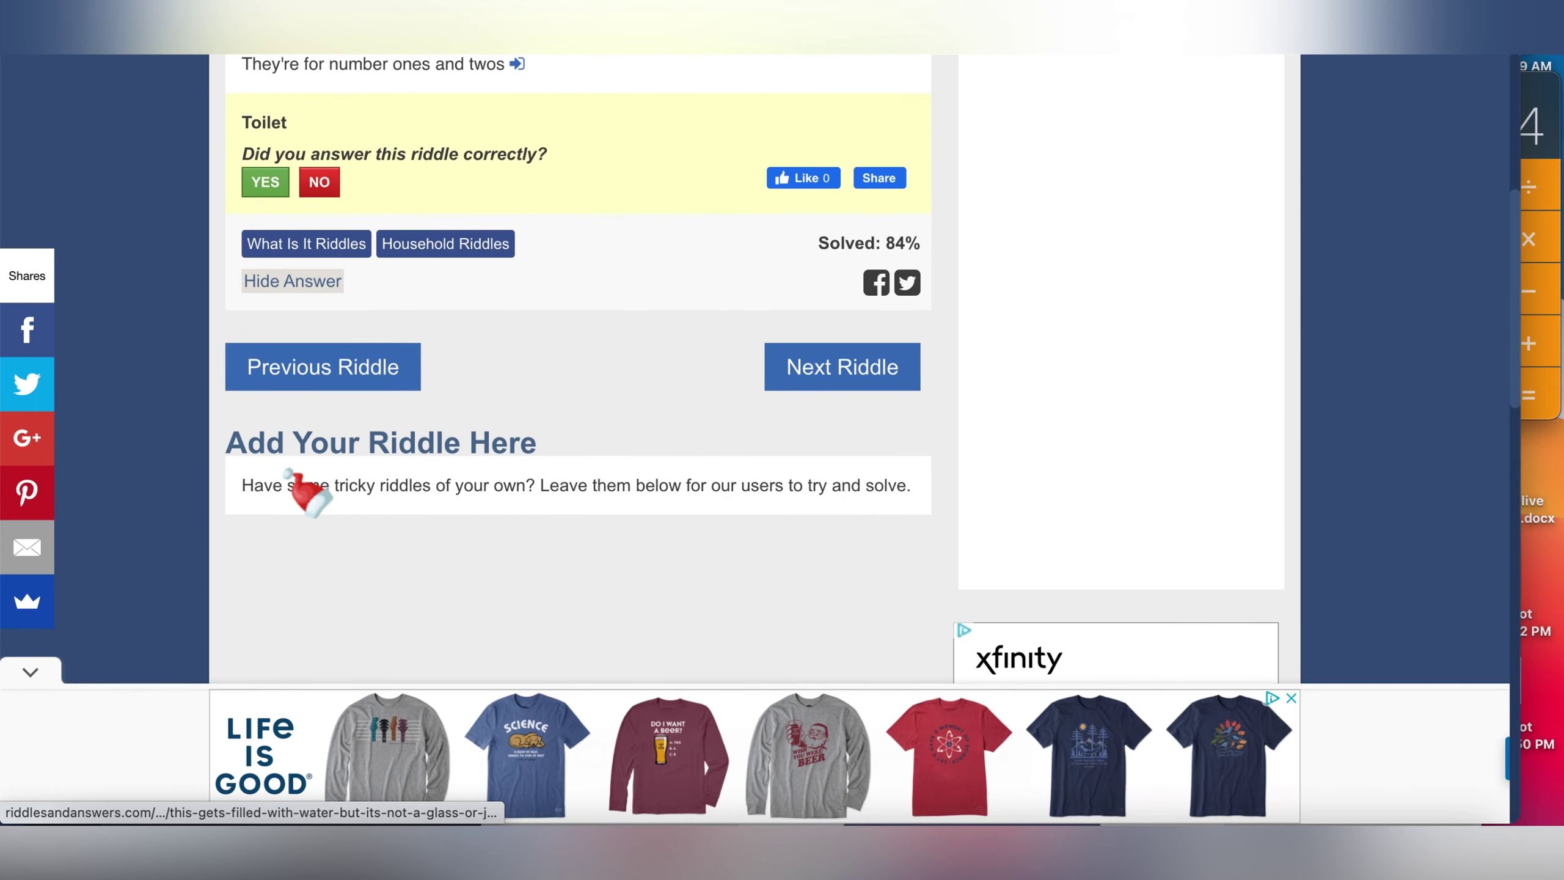
pyautogui.scroll(6, 305, 493)
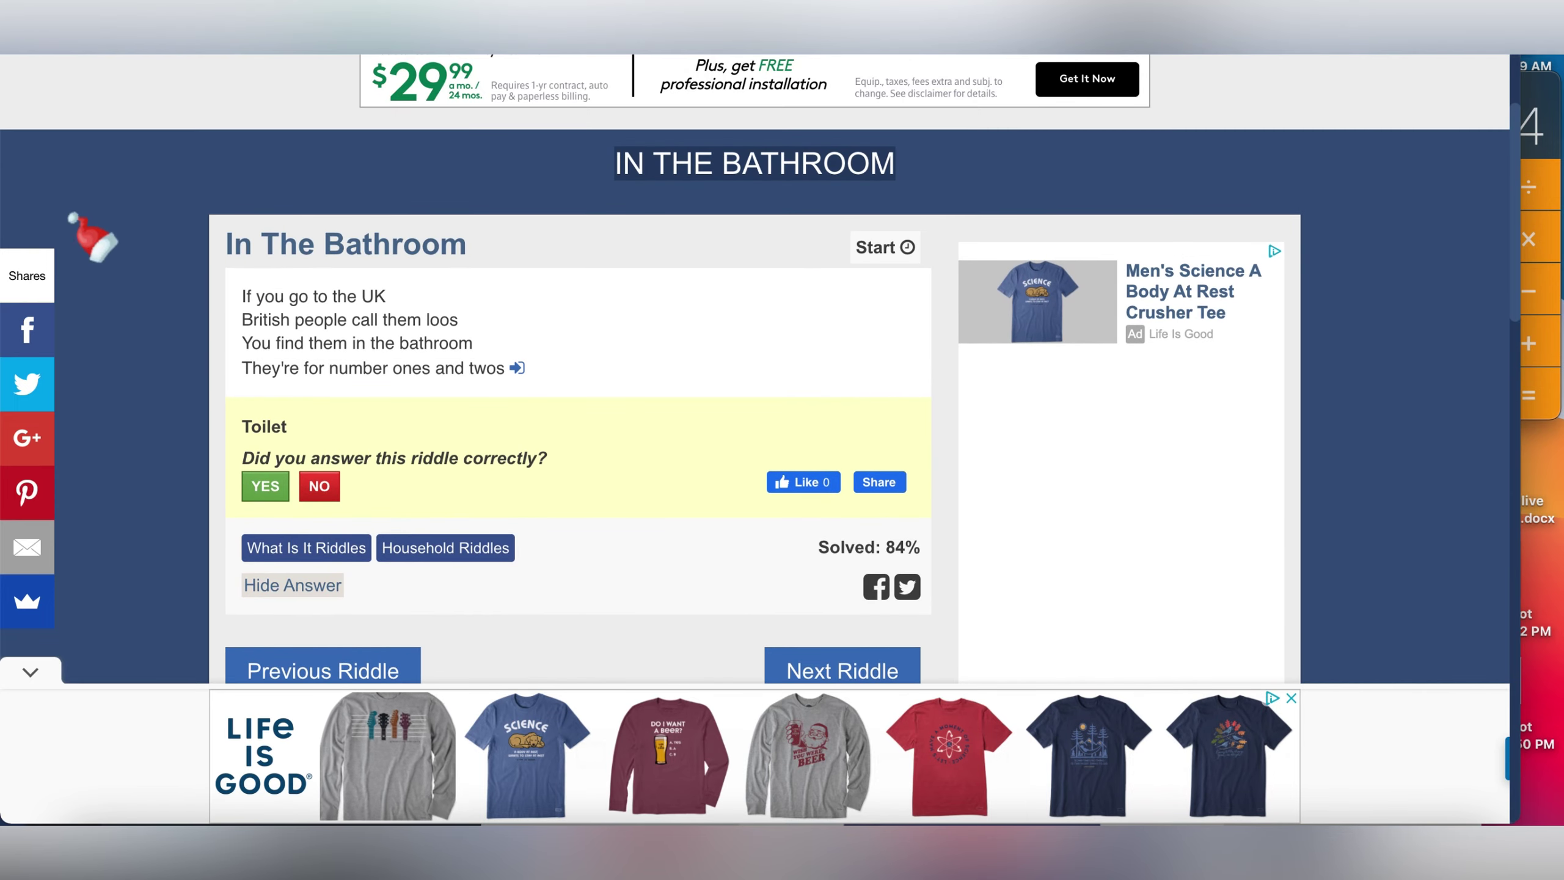
pyautogui.press('super+bracketleft')
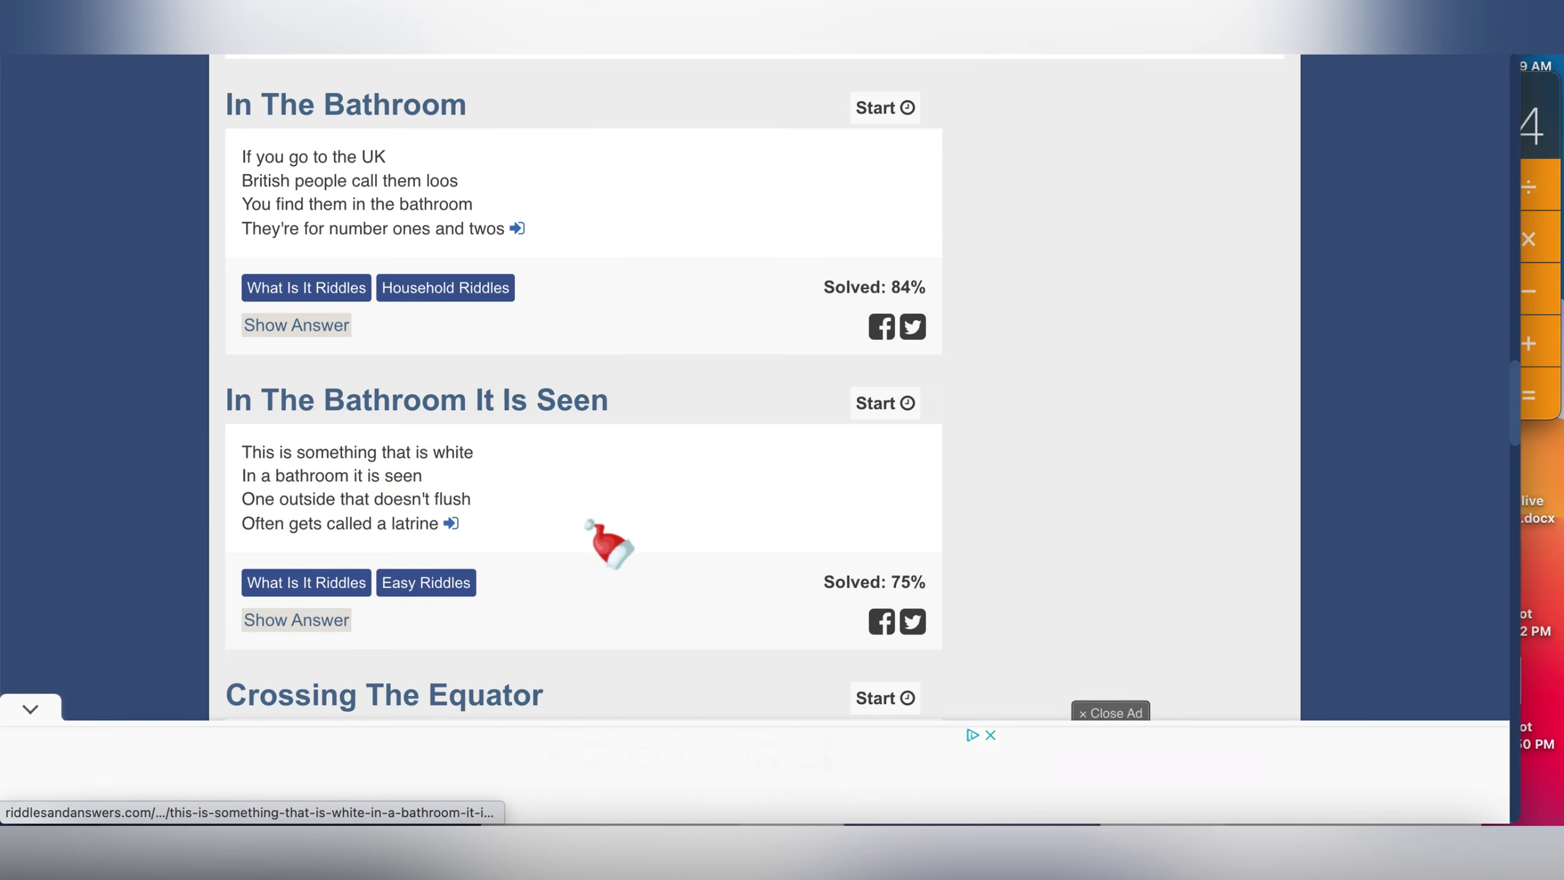
pyautogui.click(364, 529)
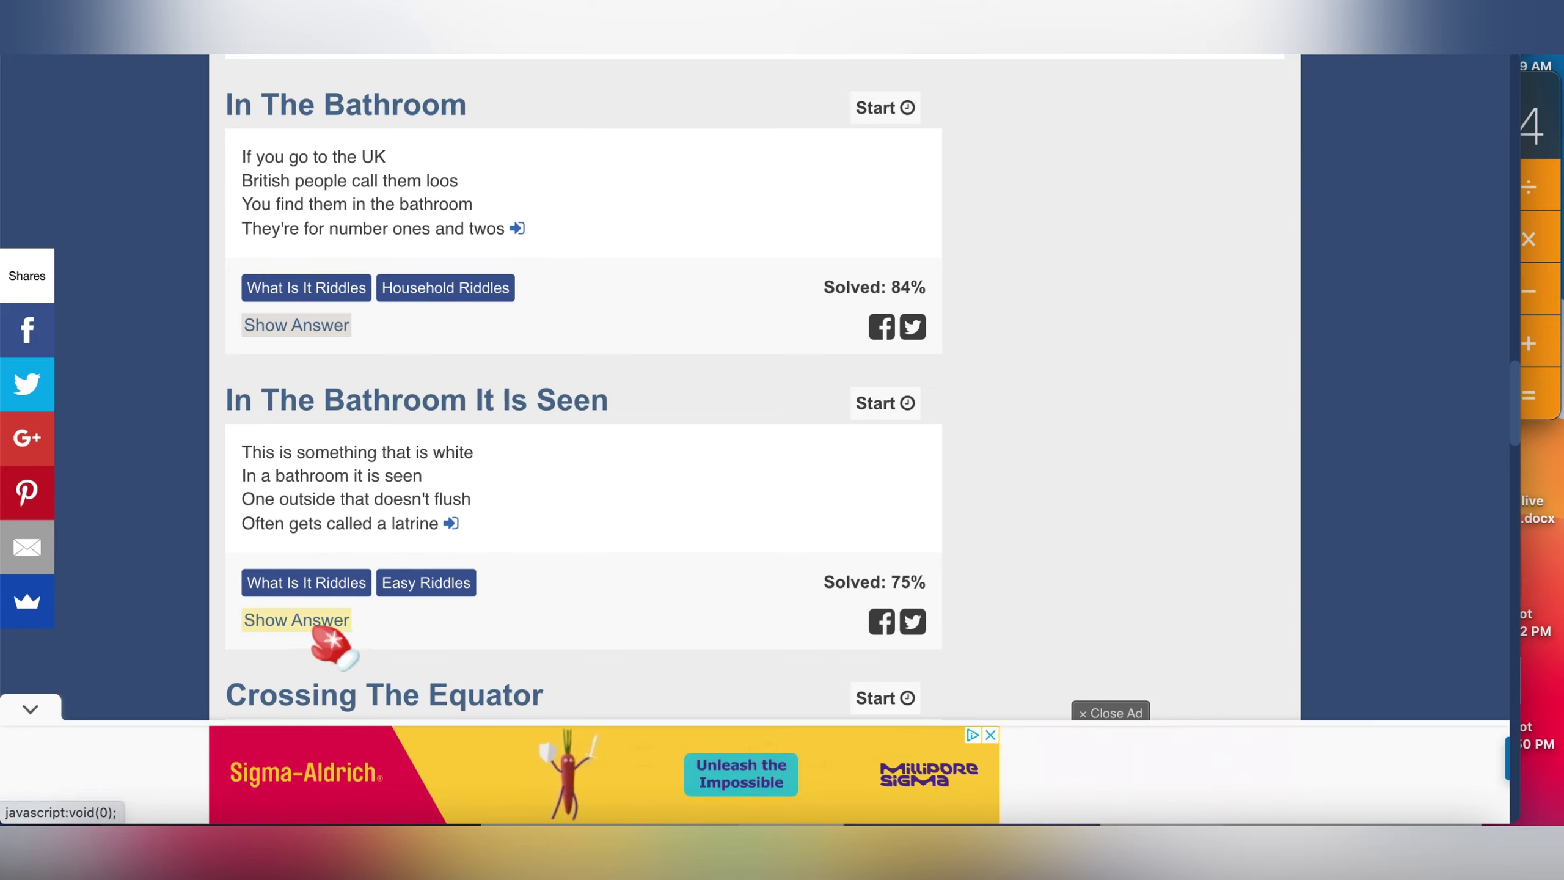
pyautogui.click(311, 623)
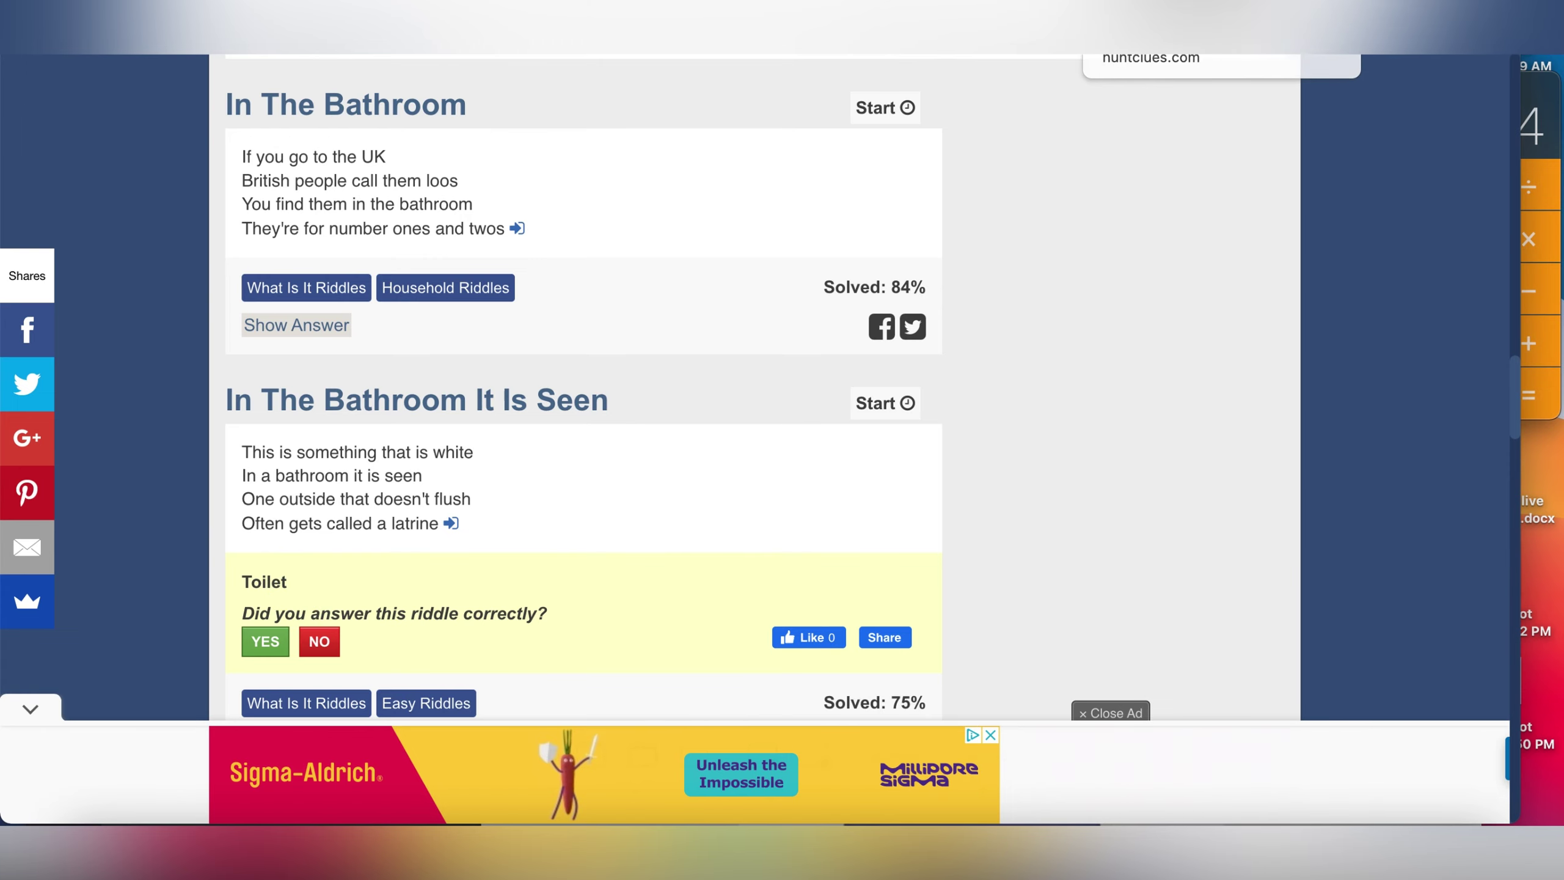
# Step: Look over the Hunt Clues page of Bathroom-answer clues, down to the Bathtub Rebus Puzzle 2 clue
pyautogui.click(1257, 38)
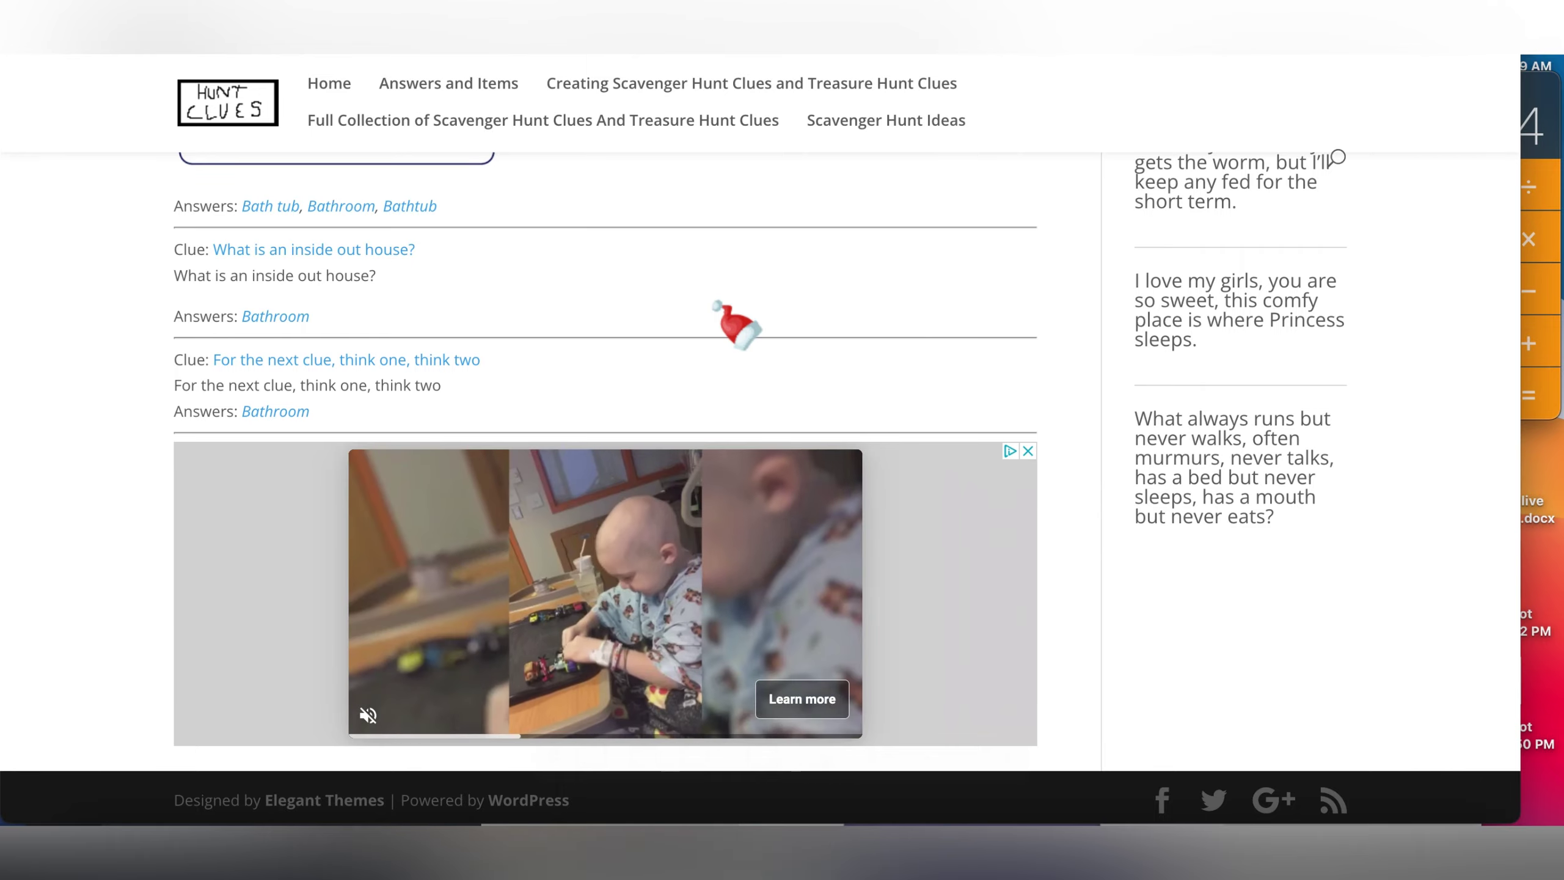
pyautogui.scroll(7, 720, 308)
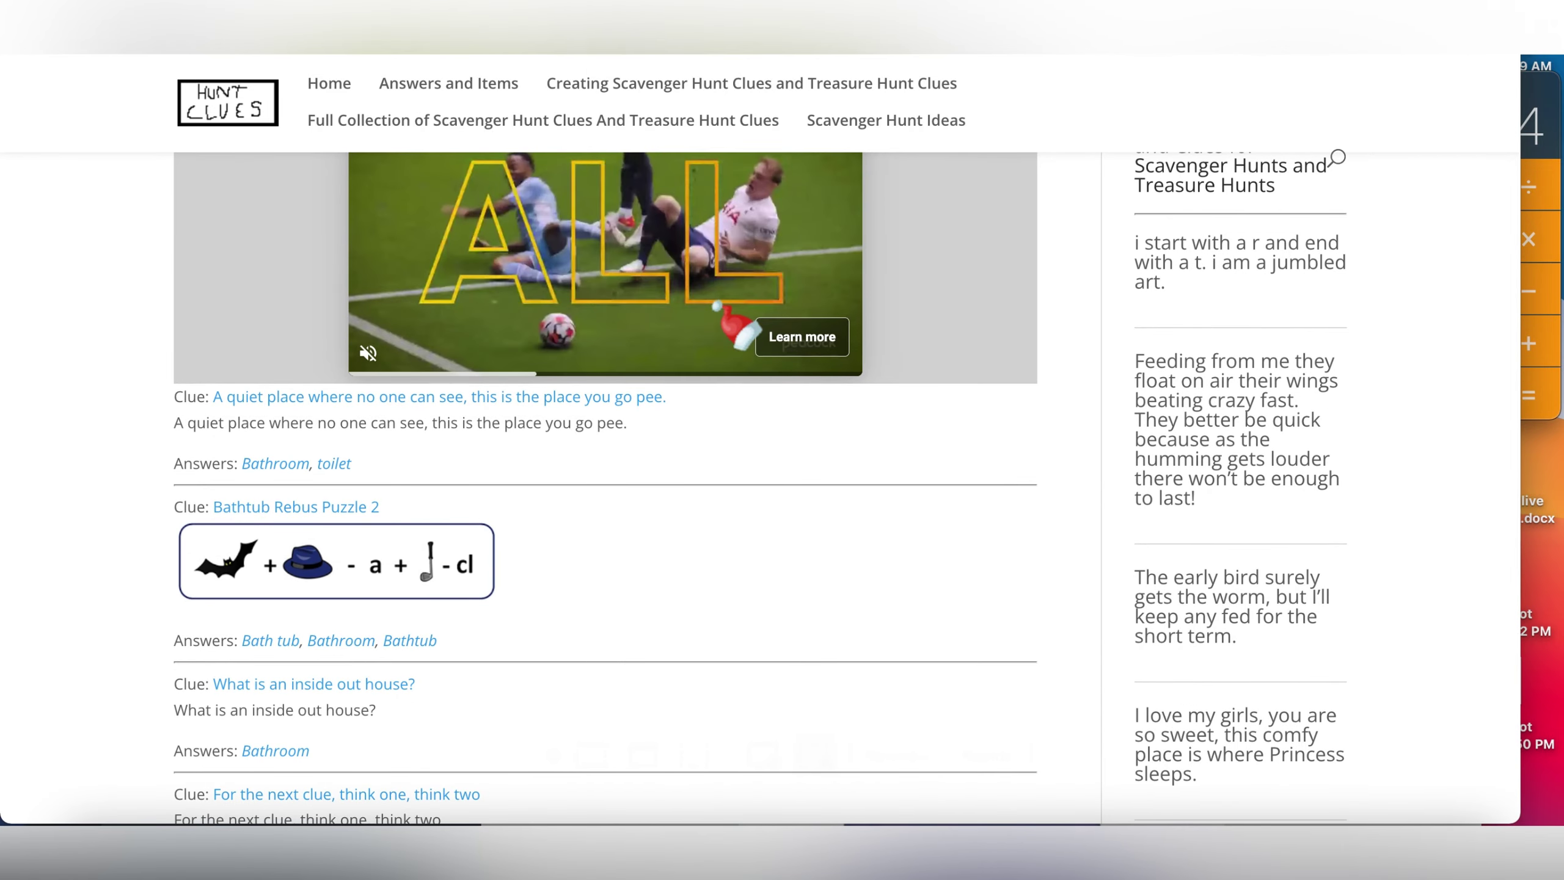
pyautogui.scroll(-1, 719, 306)
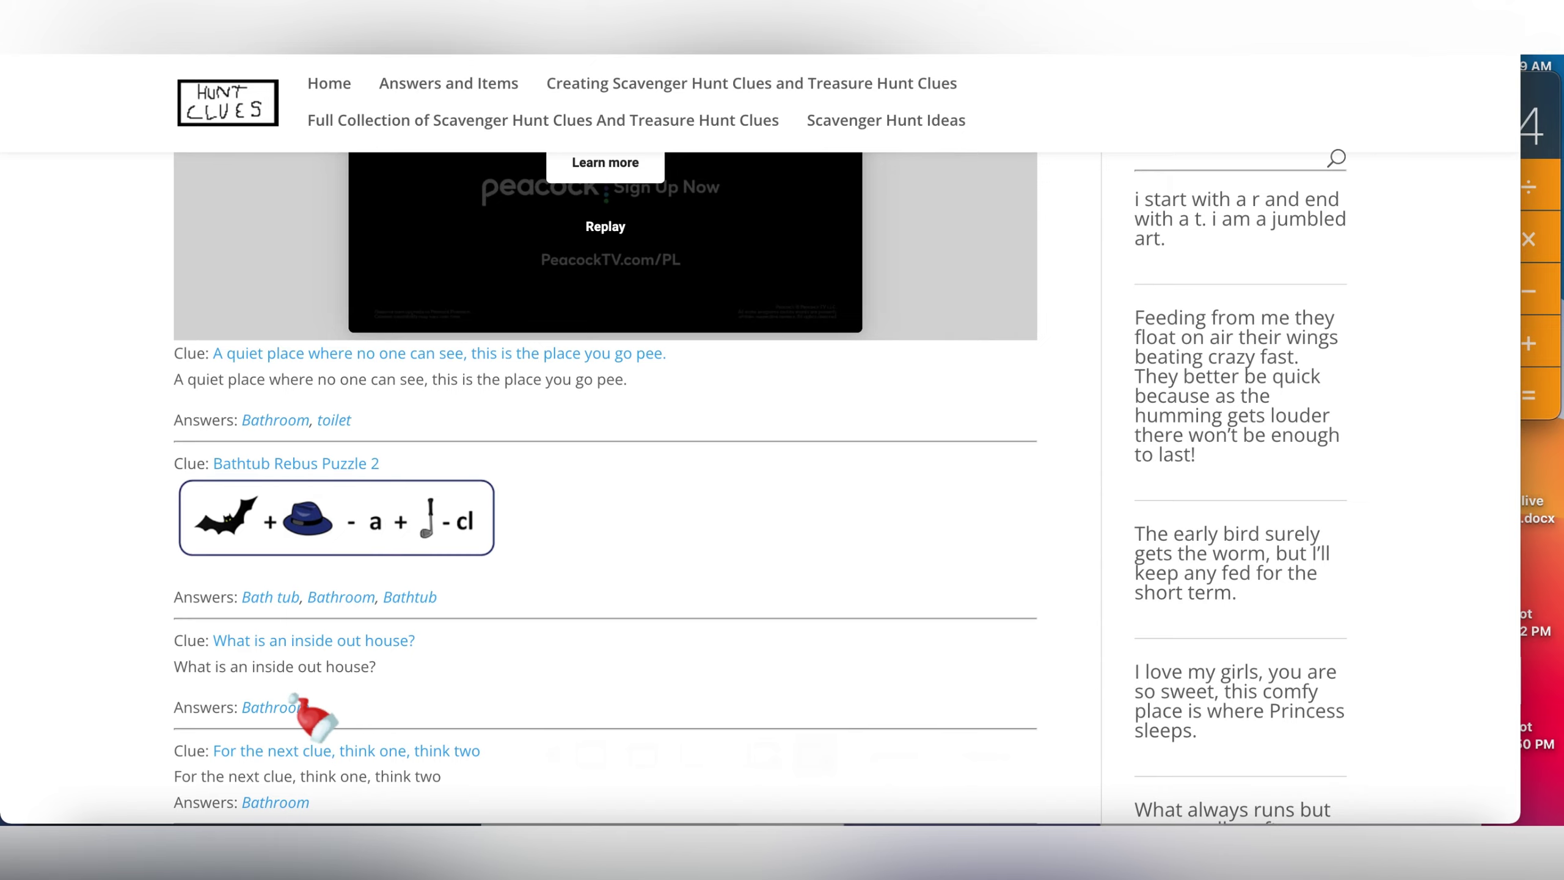
pyautogui.scroll(-5, 296, 700)
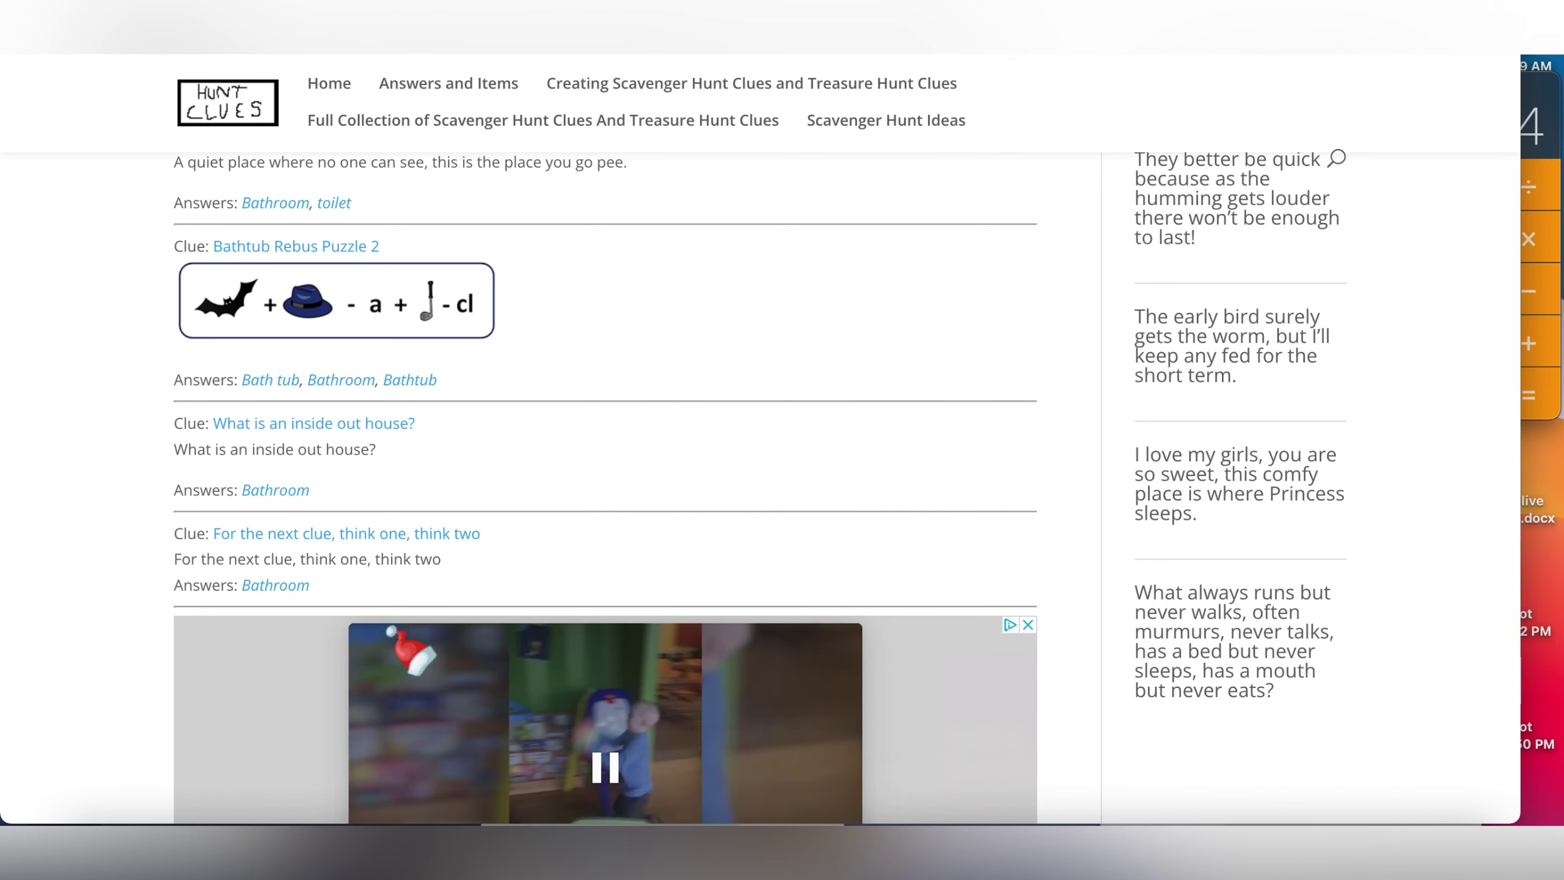
pyautogui.scroll(-1, 394, 635)
pyautogui.scroll(-3, 394, 635)
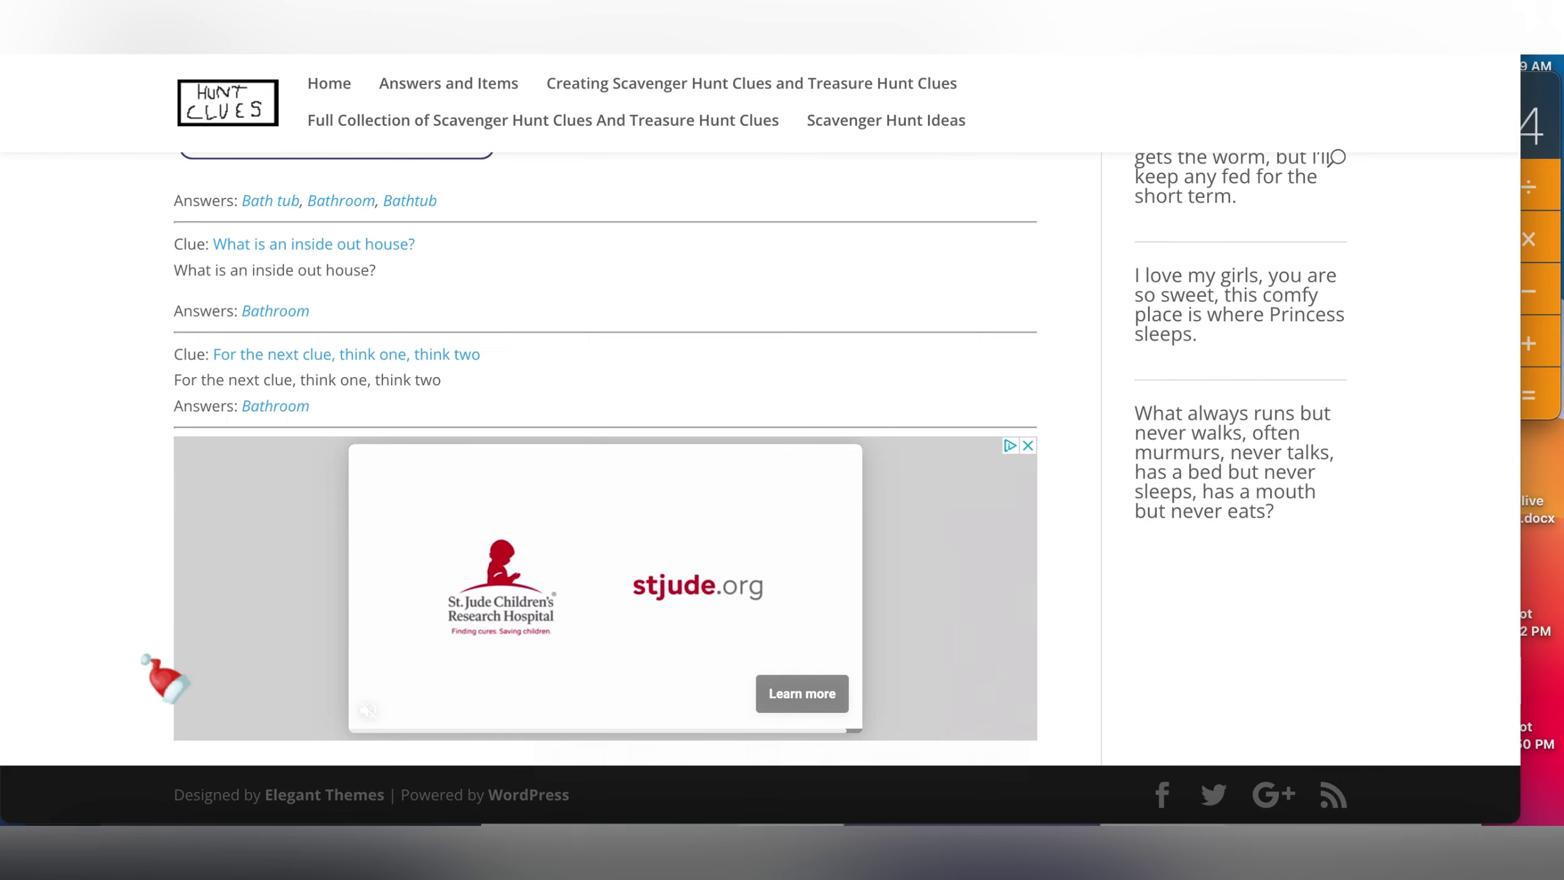
pyautogui.scroll(10, 165, 678)
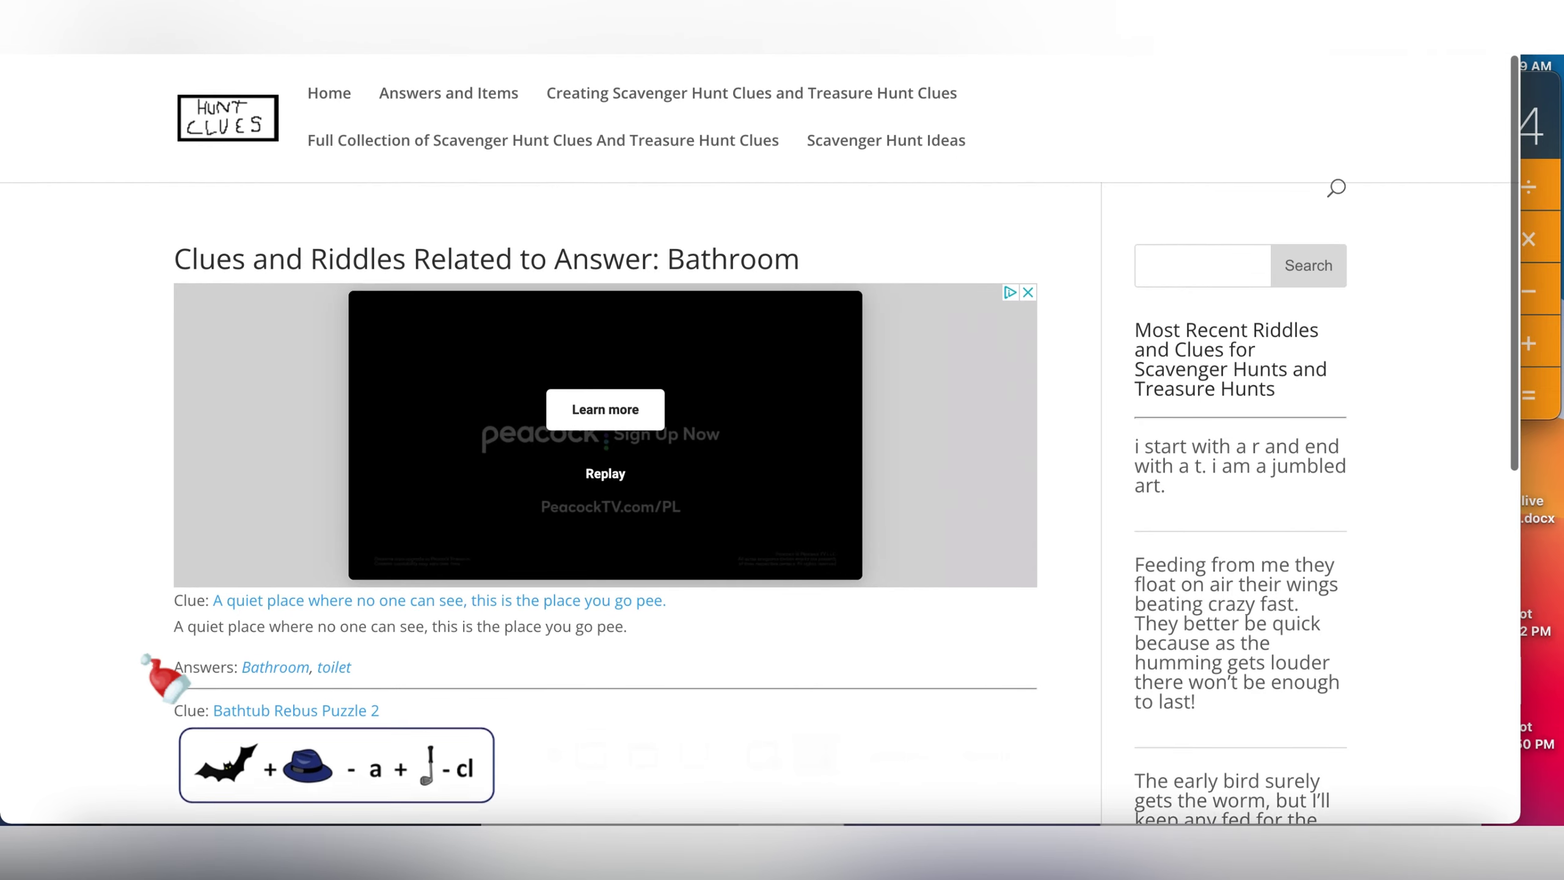
pyautogui.scroll(-2, 165, 678)
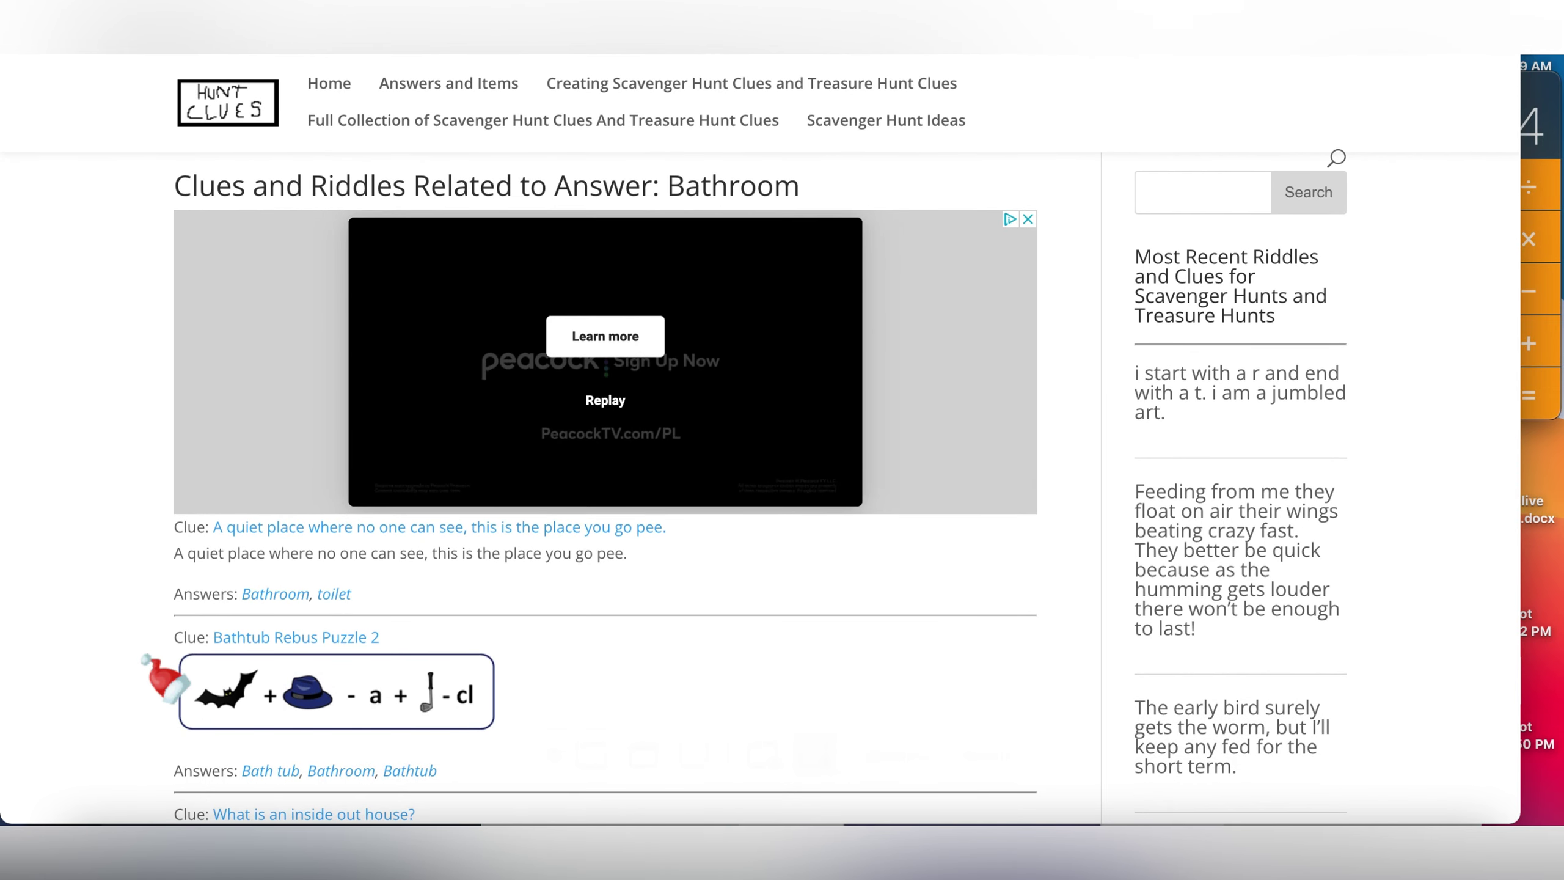